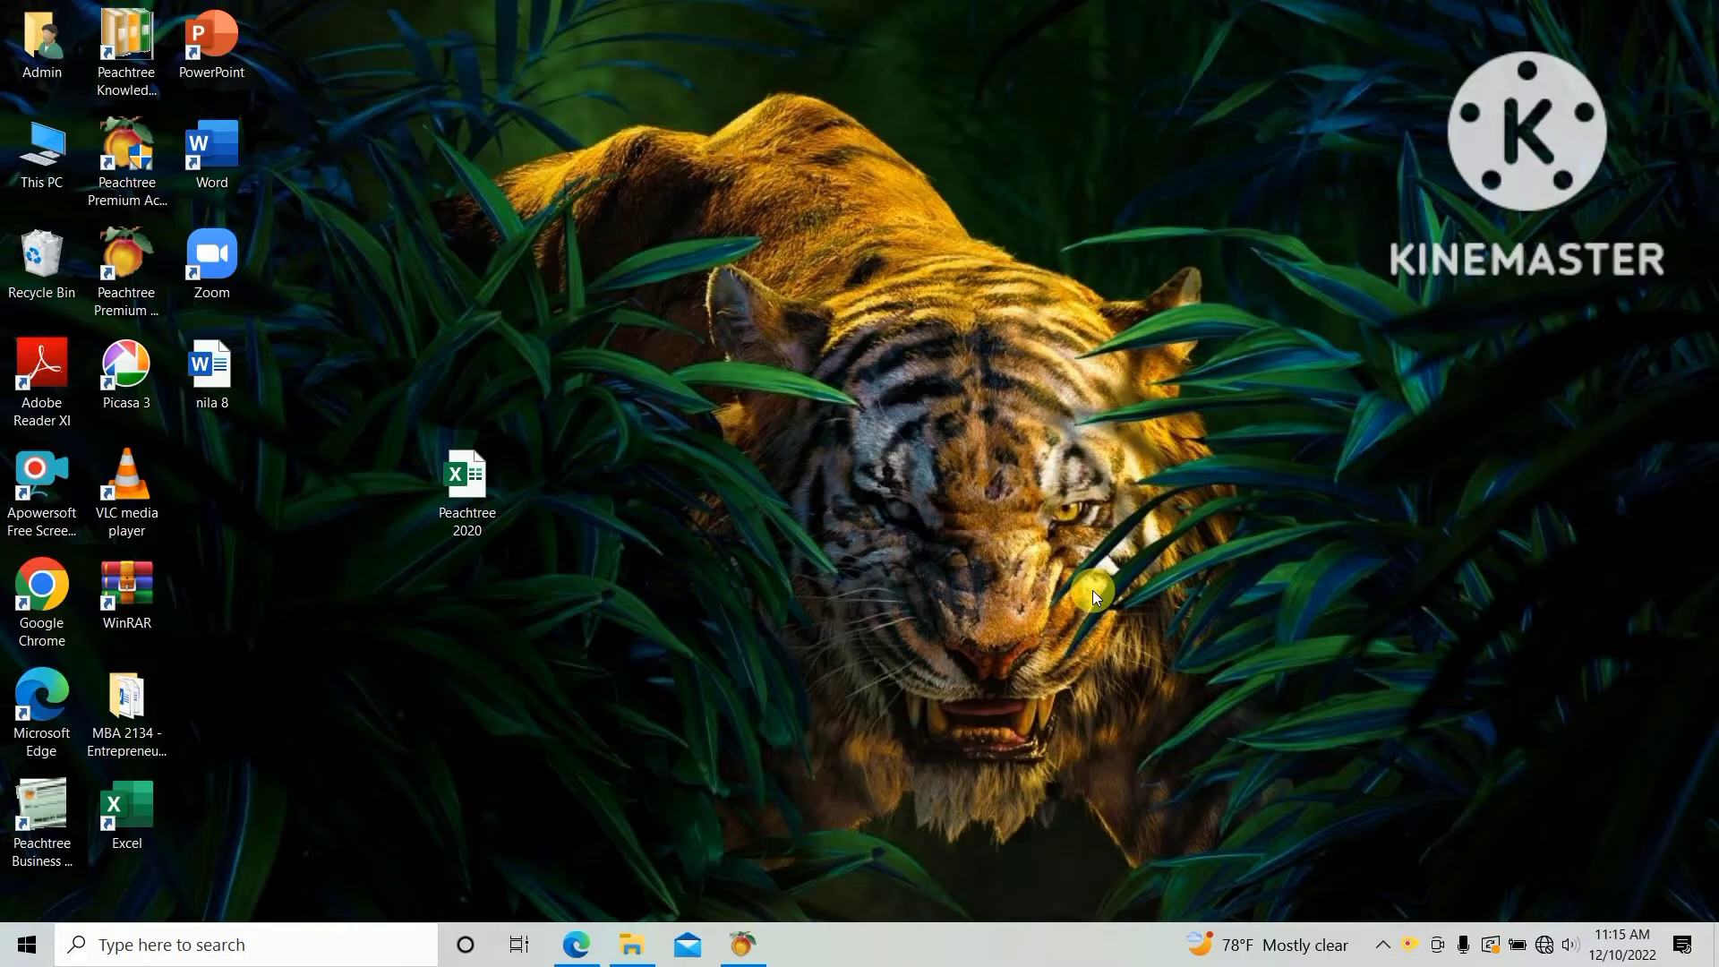
Bring the Peachtree company window to the front
{"action": "left_click", "coordinate": [742, 944]}
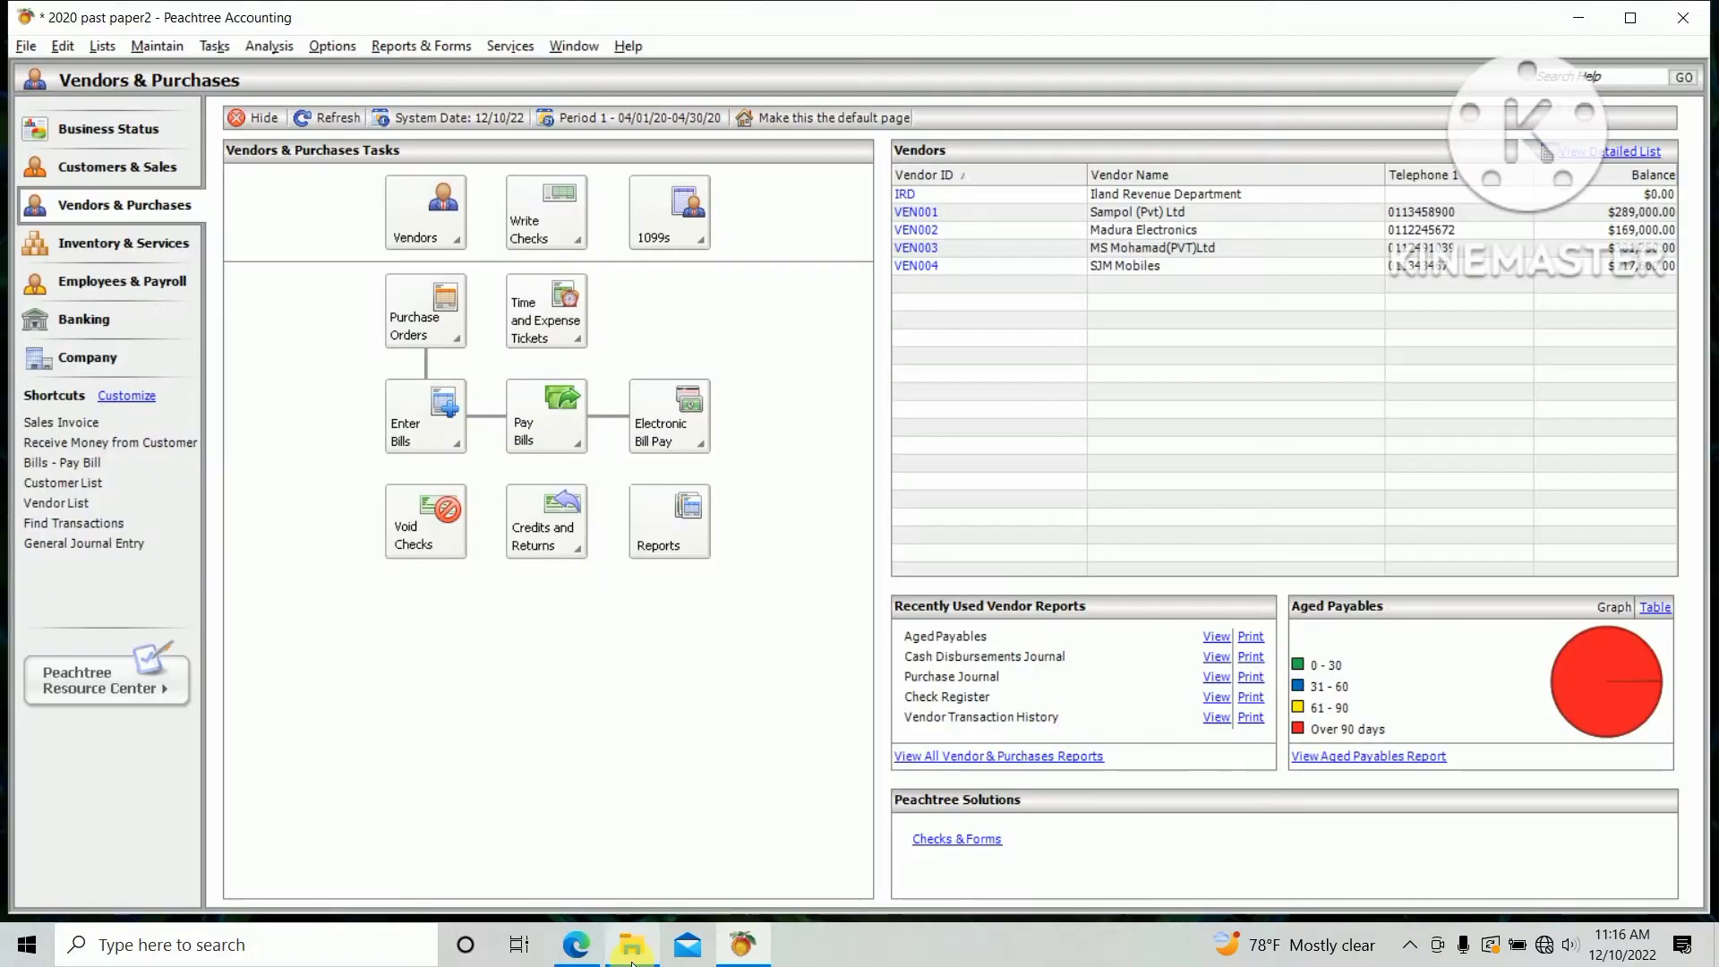
Review the section IV quotations table in the exam PDF, then return to Peachtree
{"action": "left_click", "coordinate": [571, 943]}
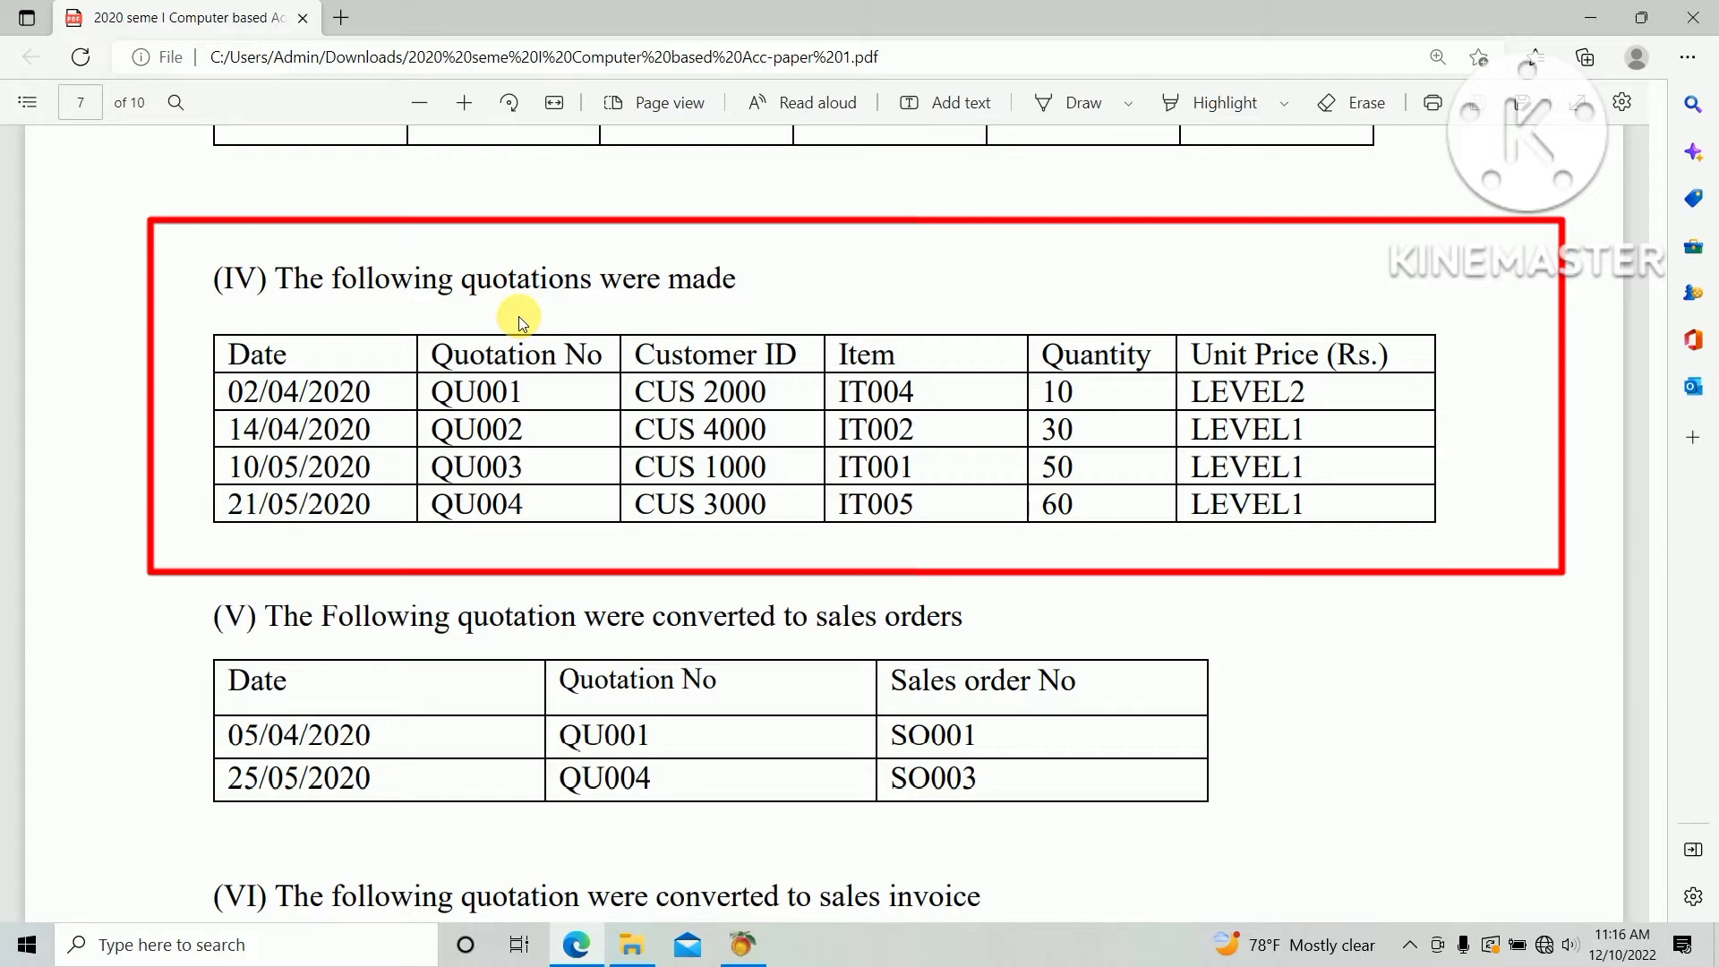
{"action": "left_click", "coordinate": [757, 948]}
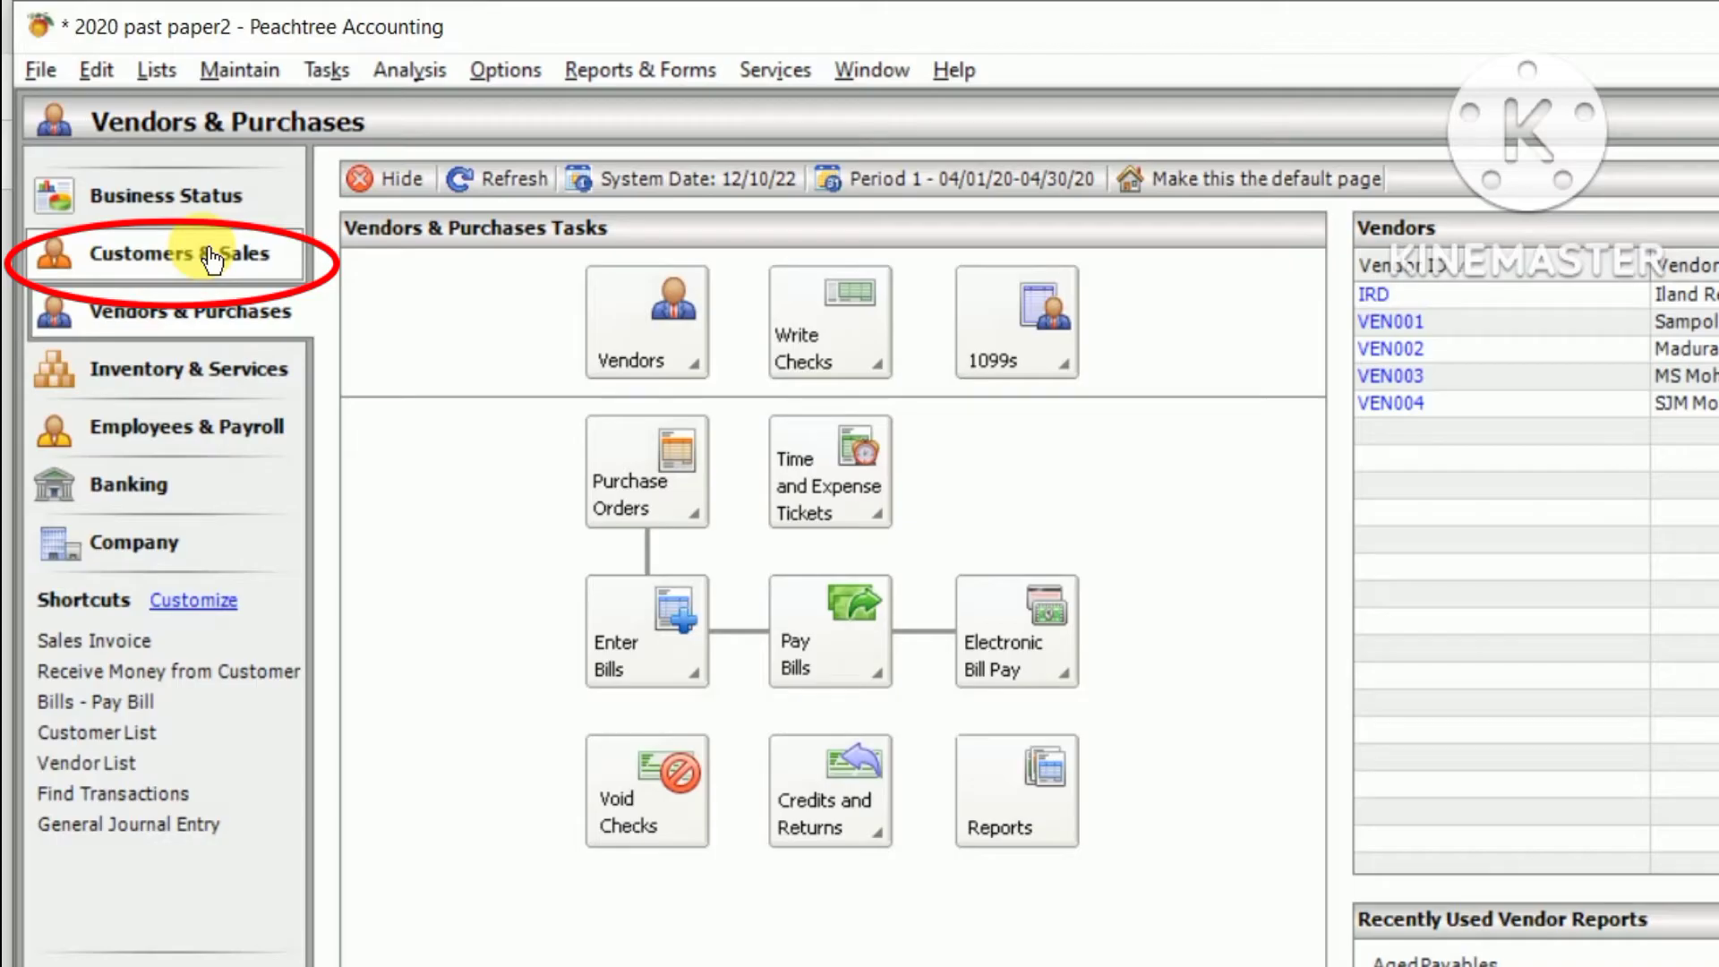
Open a blank New Quote form from Customers & Sales' Quotes and Proposals options
{"action": "left_click", "coordinate": [208, 259]}
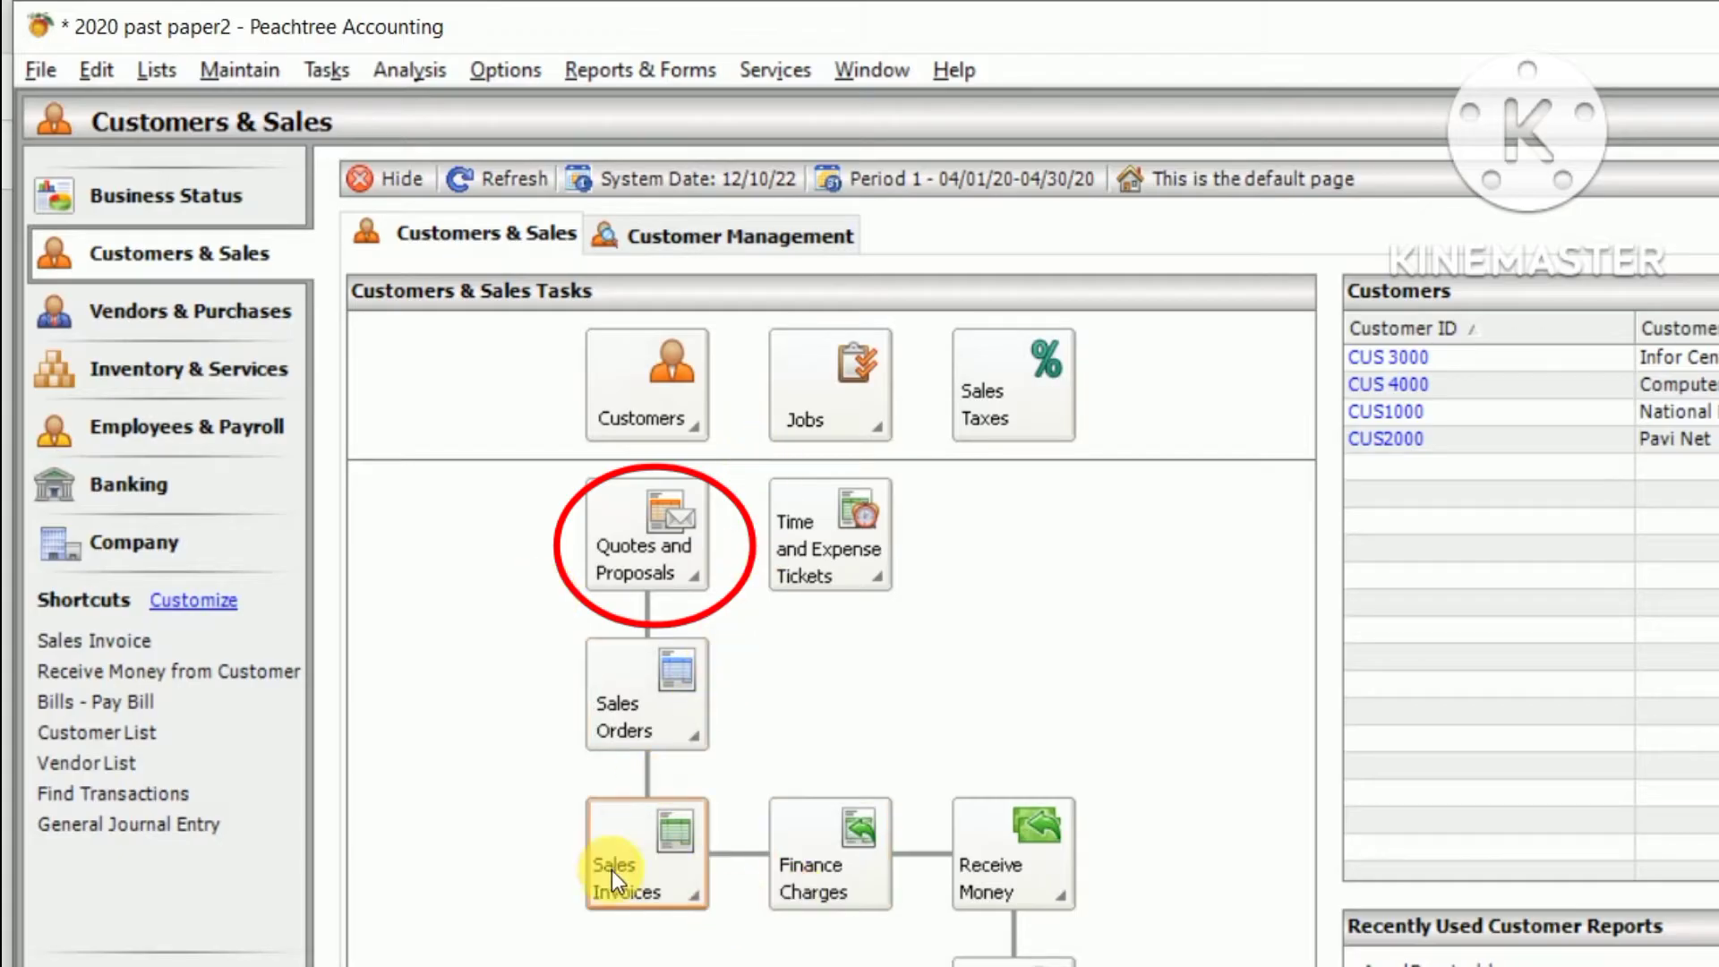
{"action": "left_click", "coordinate": [665, 552]}
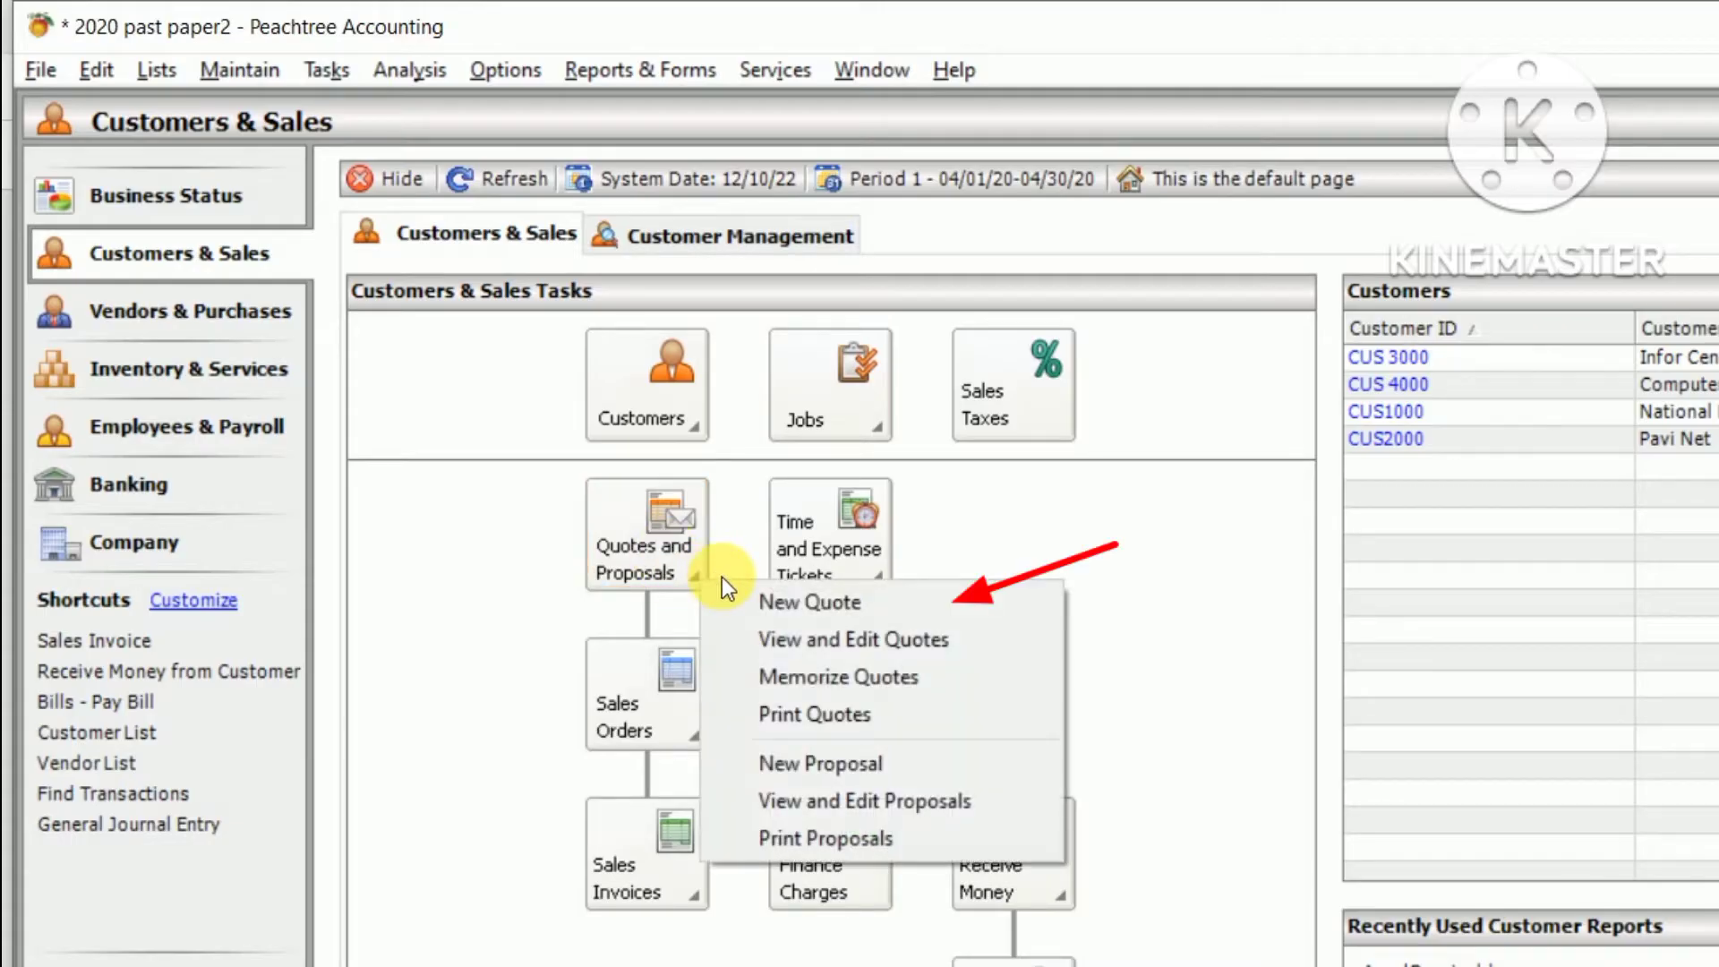
{"action": "left_click", "coordinate": [754, 608]}
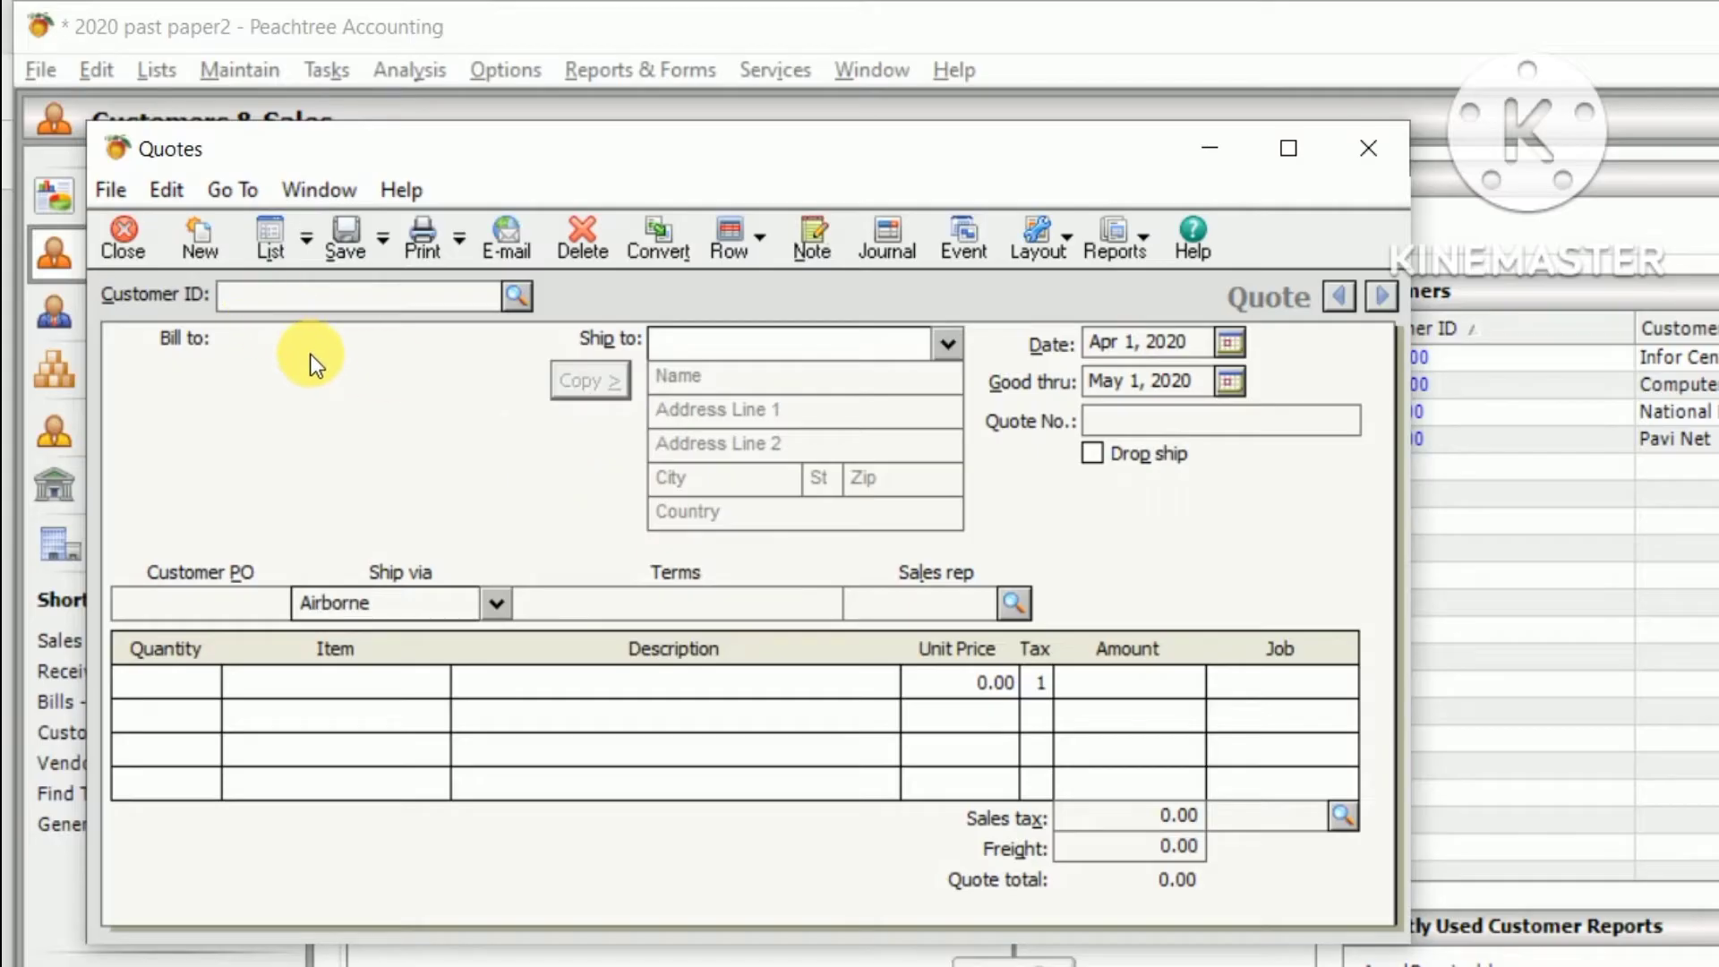
Check the exam paper and select customer CUS2000 (Pavi Net) for the quote
{"action": "key", "text": "alt+Tab"}
{"action": "key", "text": "Tab"}
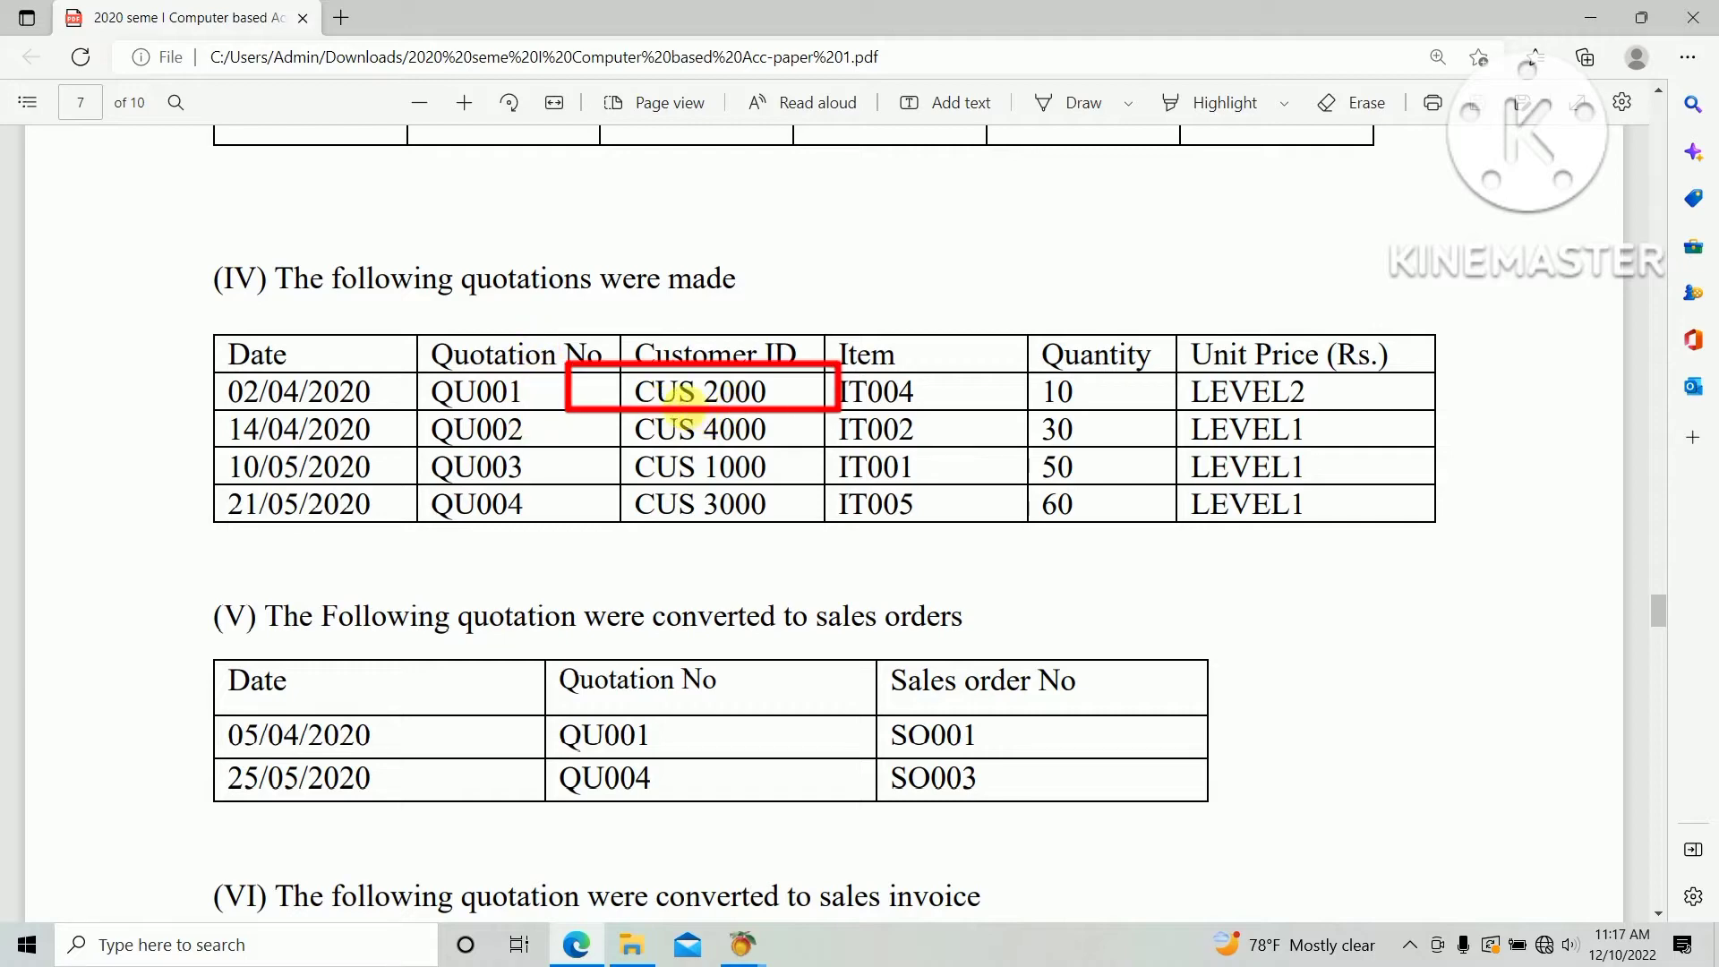
{"action": "key", "text": "alt+Tab"}
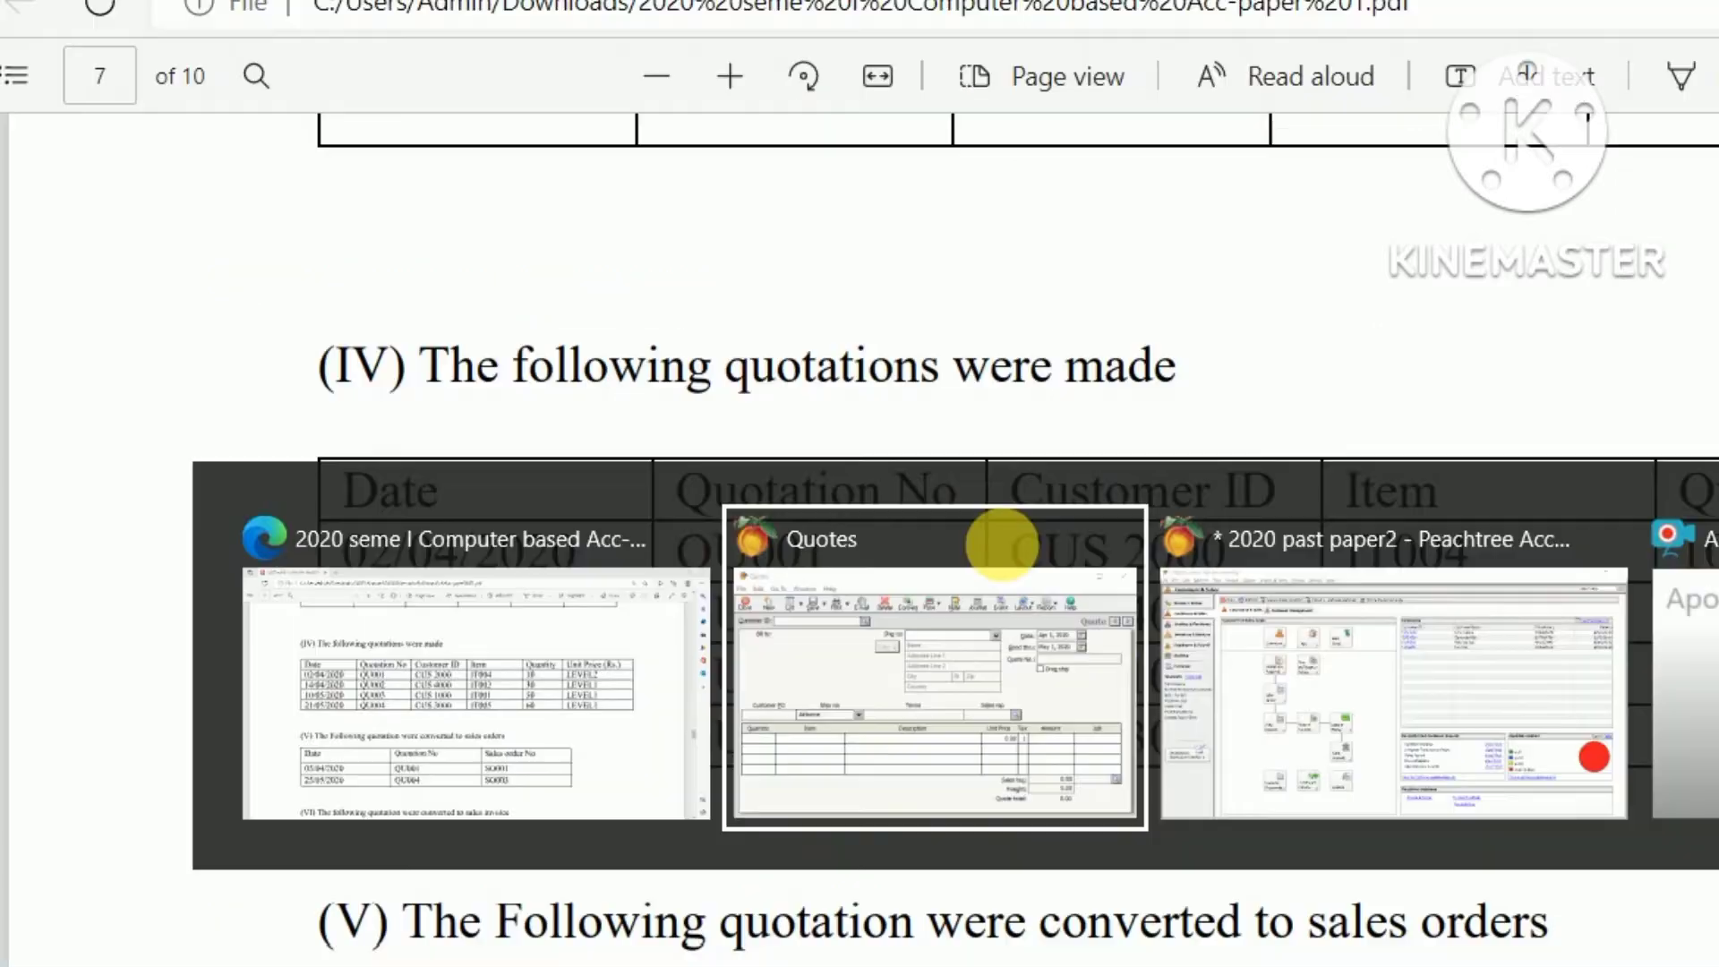
{"action": "left_click", "coordinate": [522, 229]}
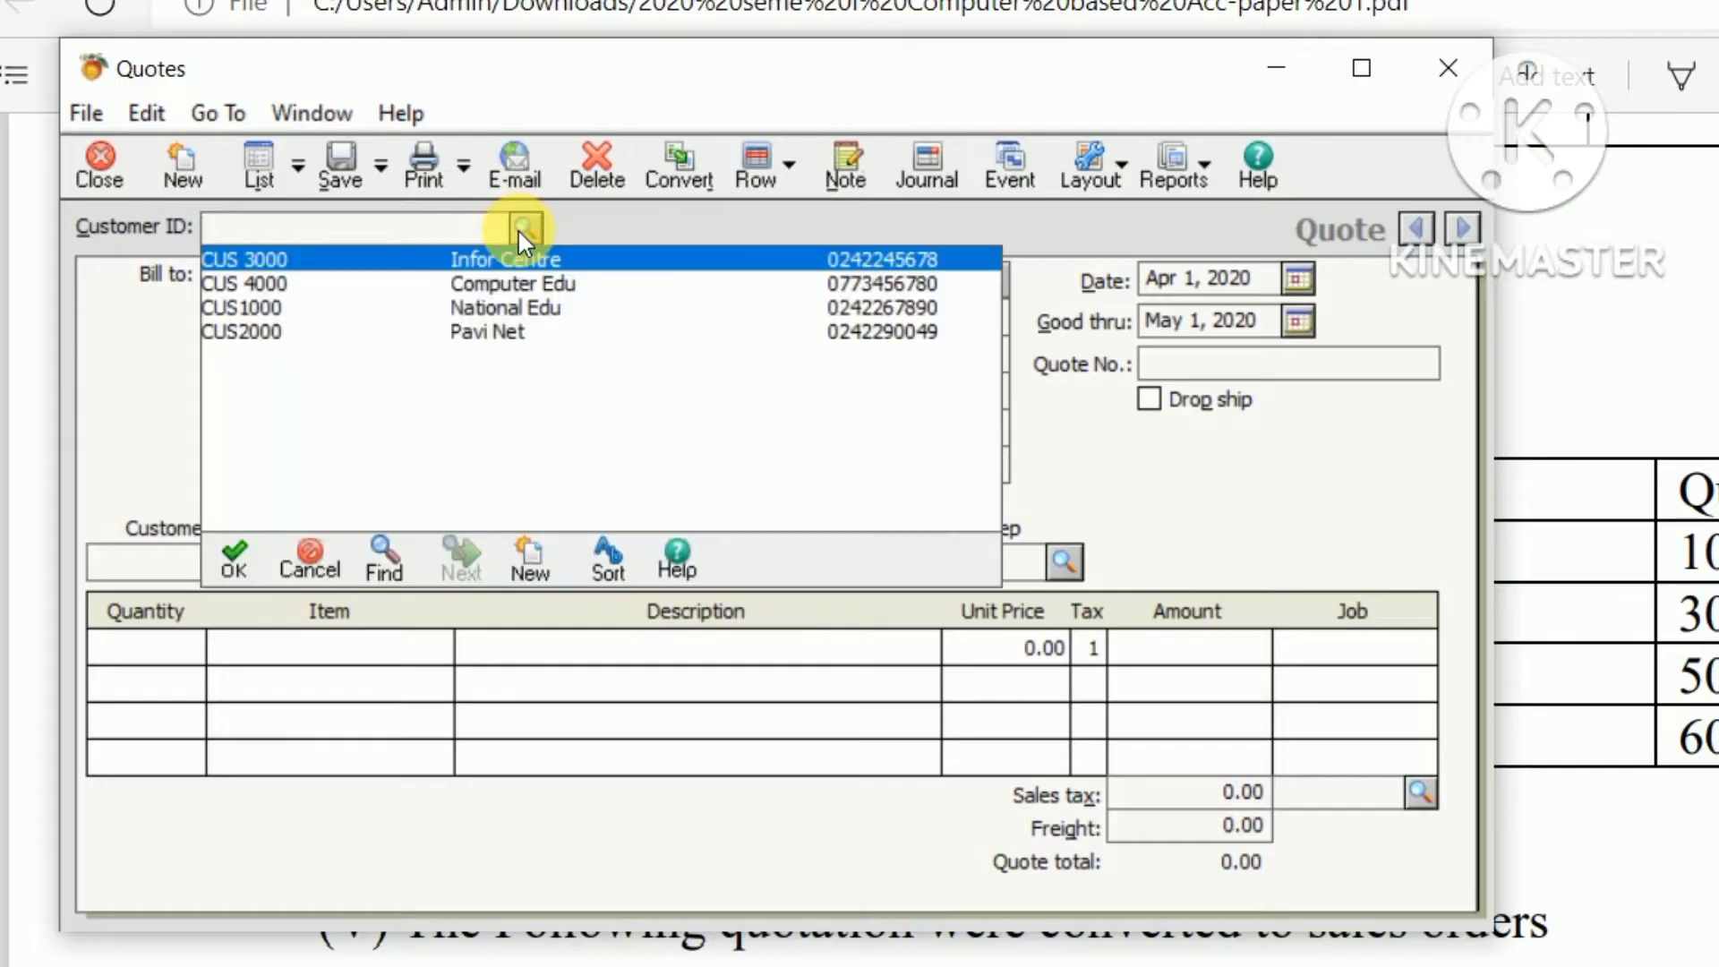
{"action": "double_click", "coordinate": [380, 334]}
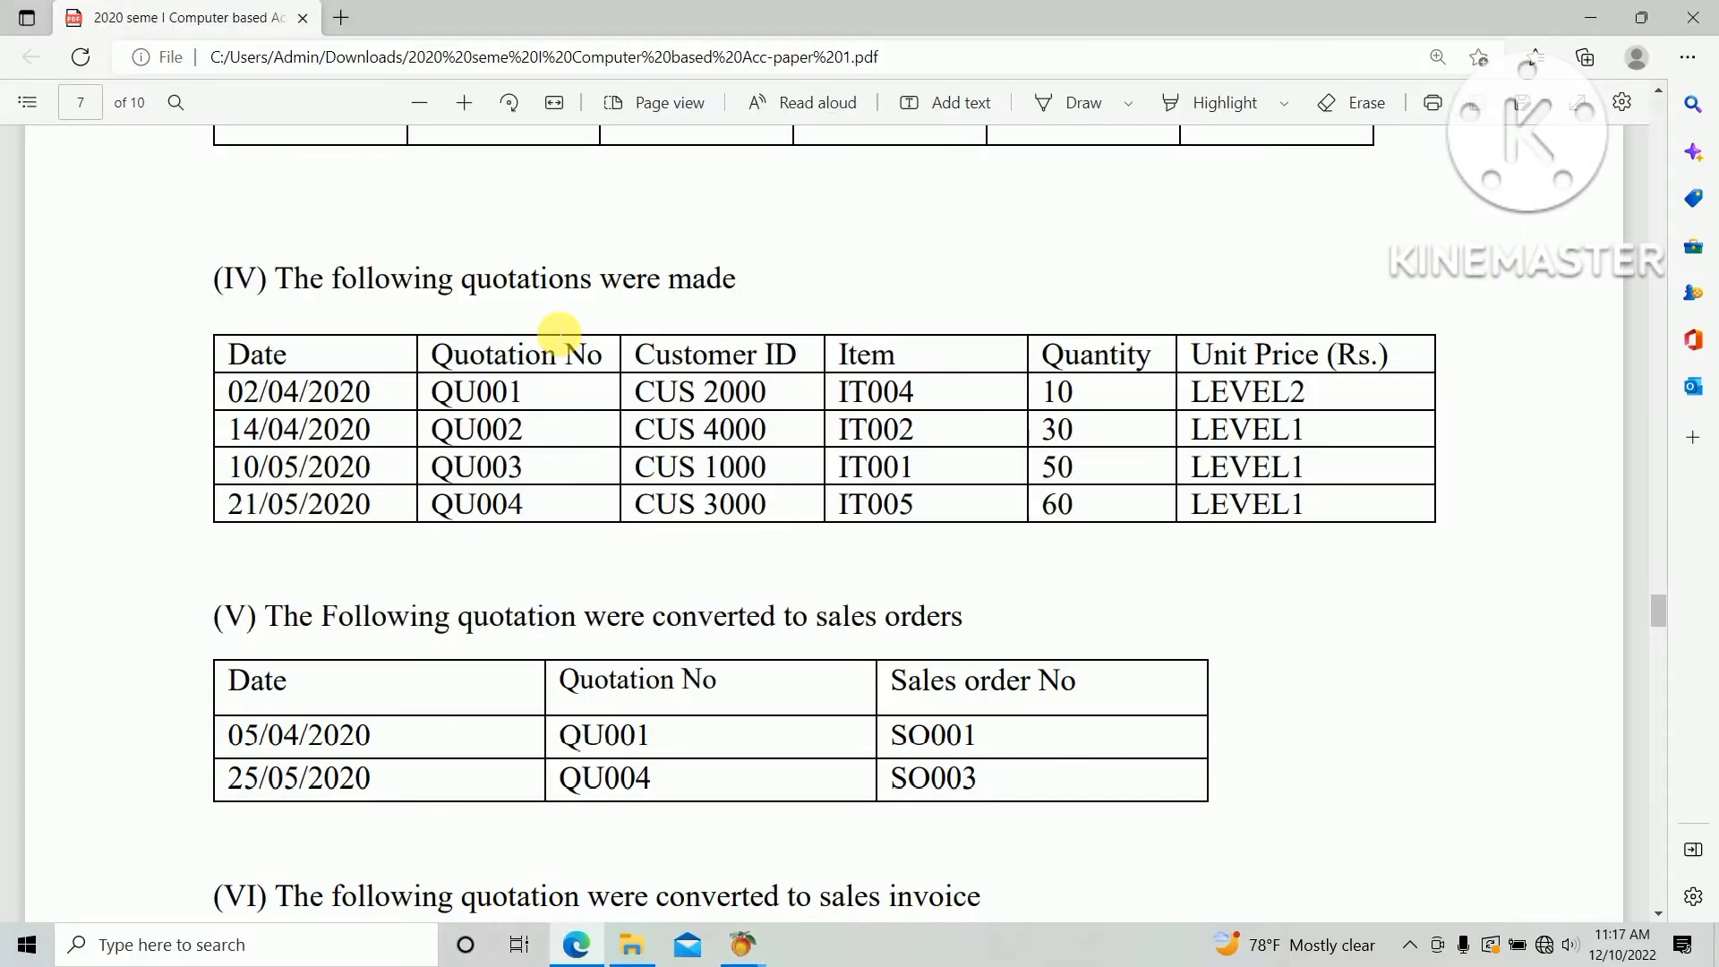
Date the quote Apr 2, 2020 and give it quote number QU001
{"action": "key", "text": "alt+Tab"}
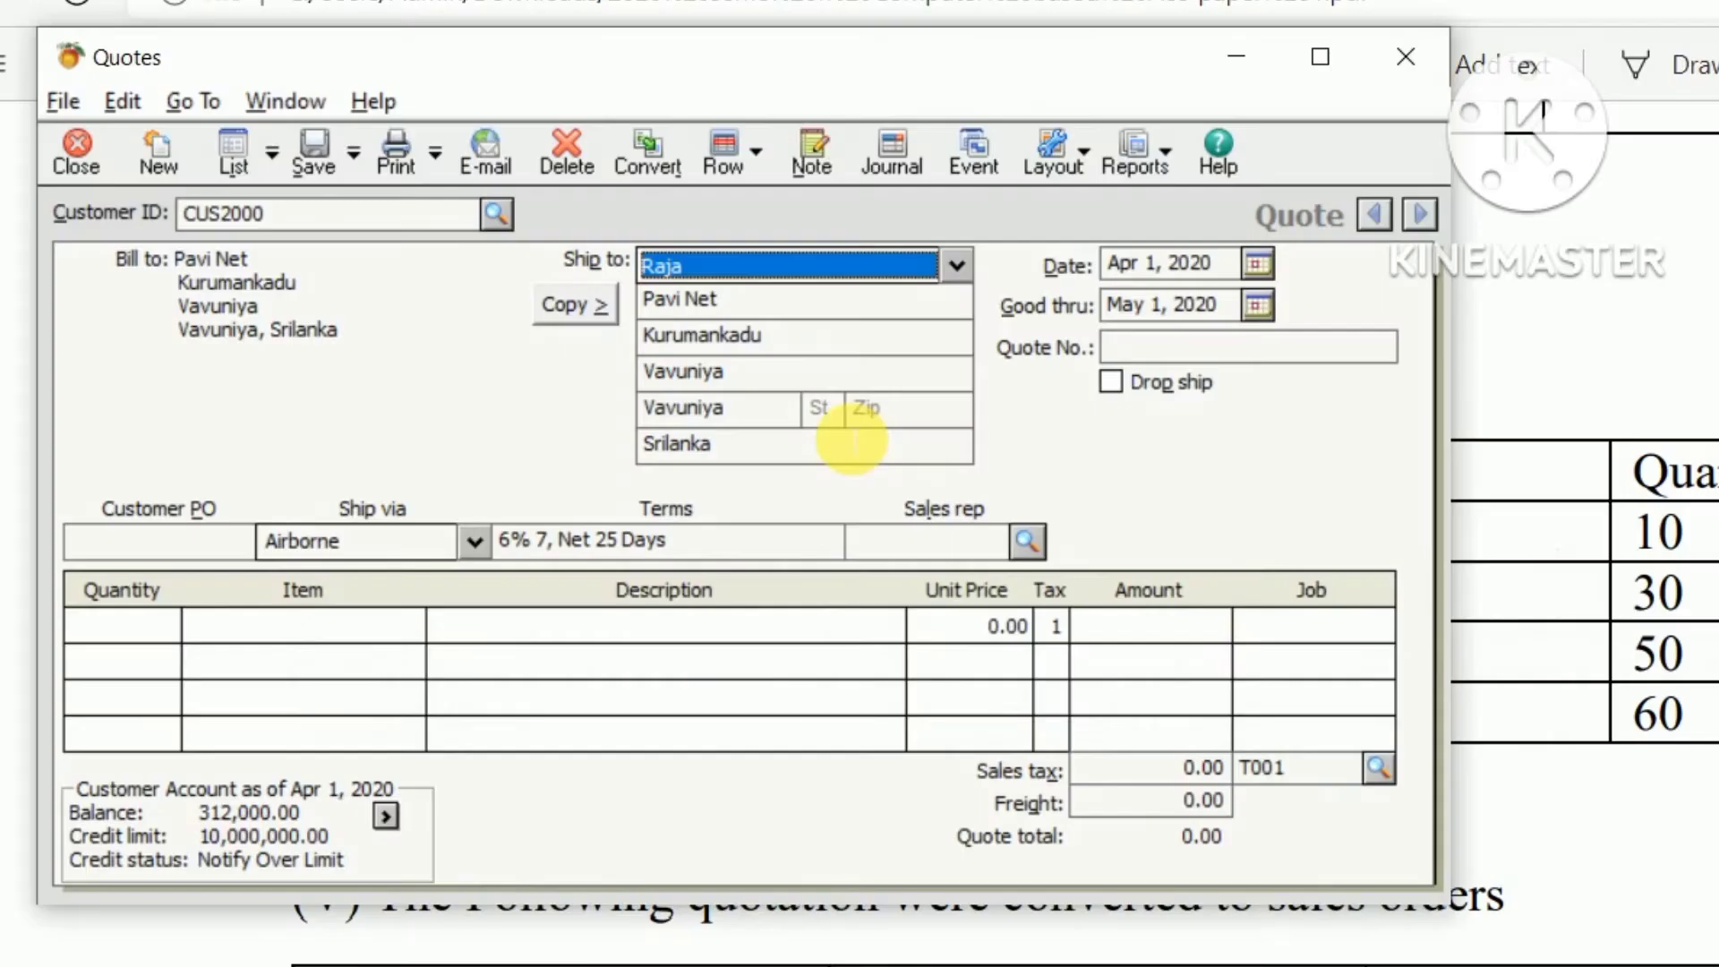
{"action": "left_click", "coordinate": [1258, 263]}
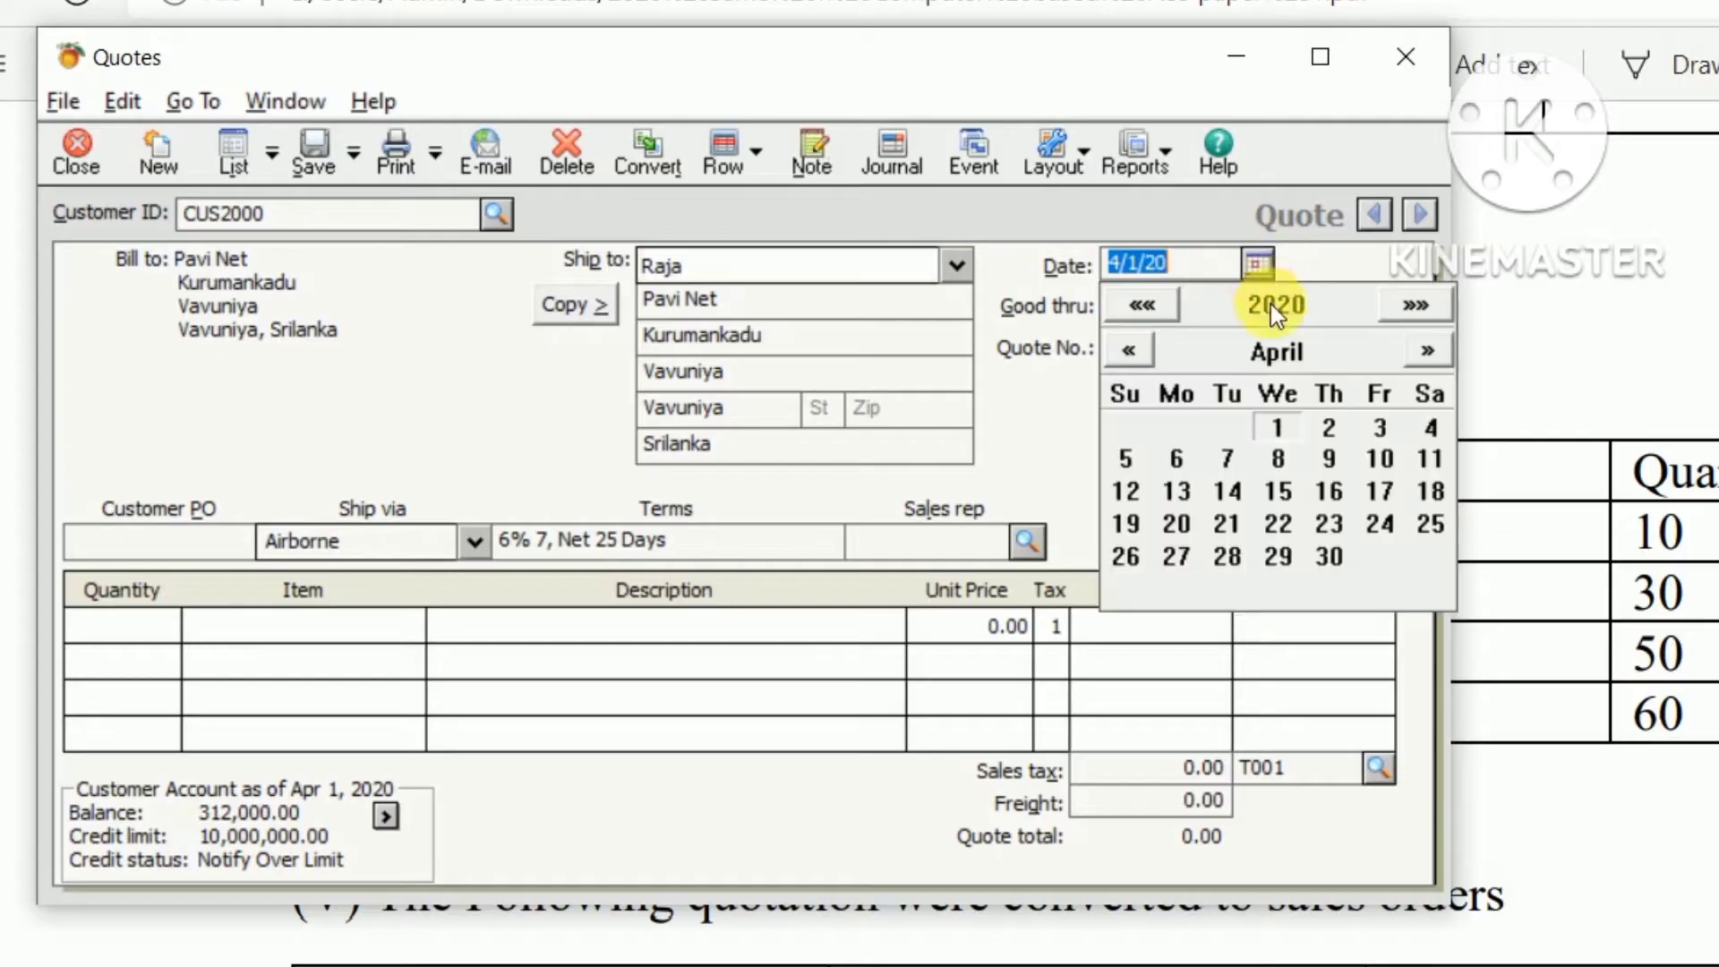
{"action": "left_click", "coordinate": [1321, 425]}
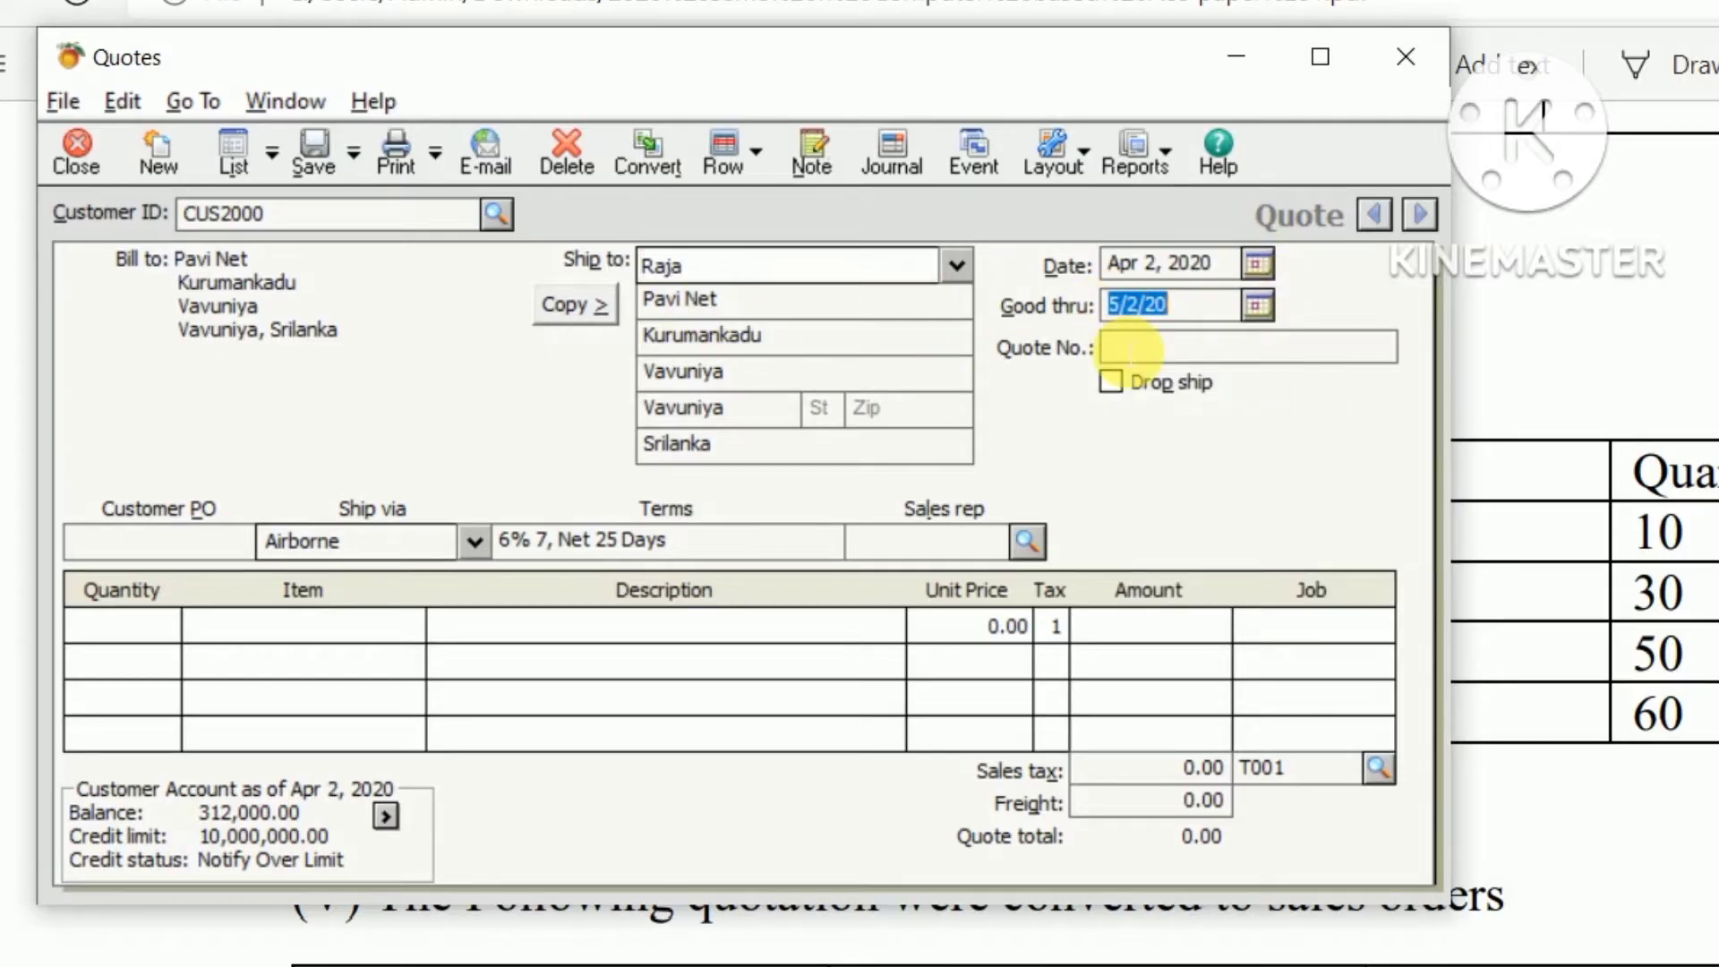
{"action": "left_click", "coordinate": [1124, 351]}
{"action": "key", "text": "alt+Tab"}
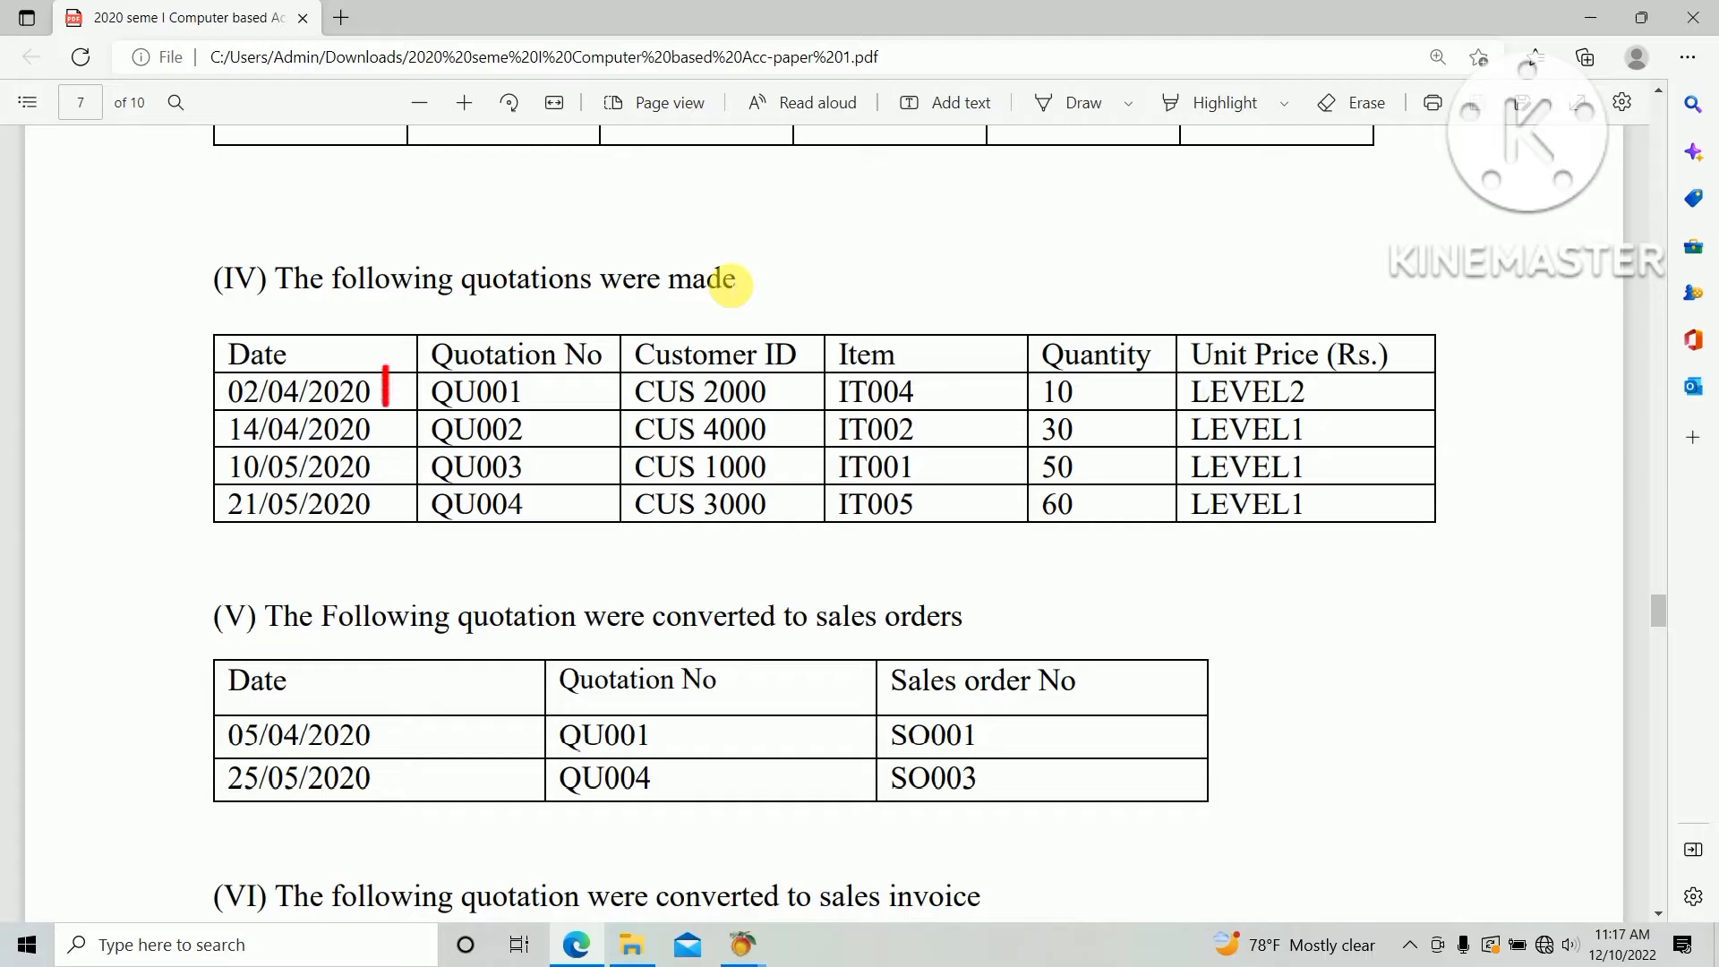
{"action": "key", "text": "alt+Tab"}
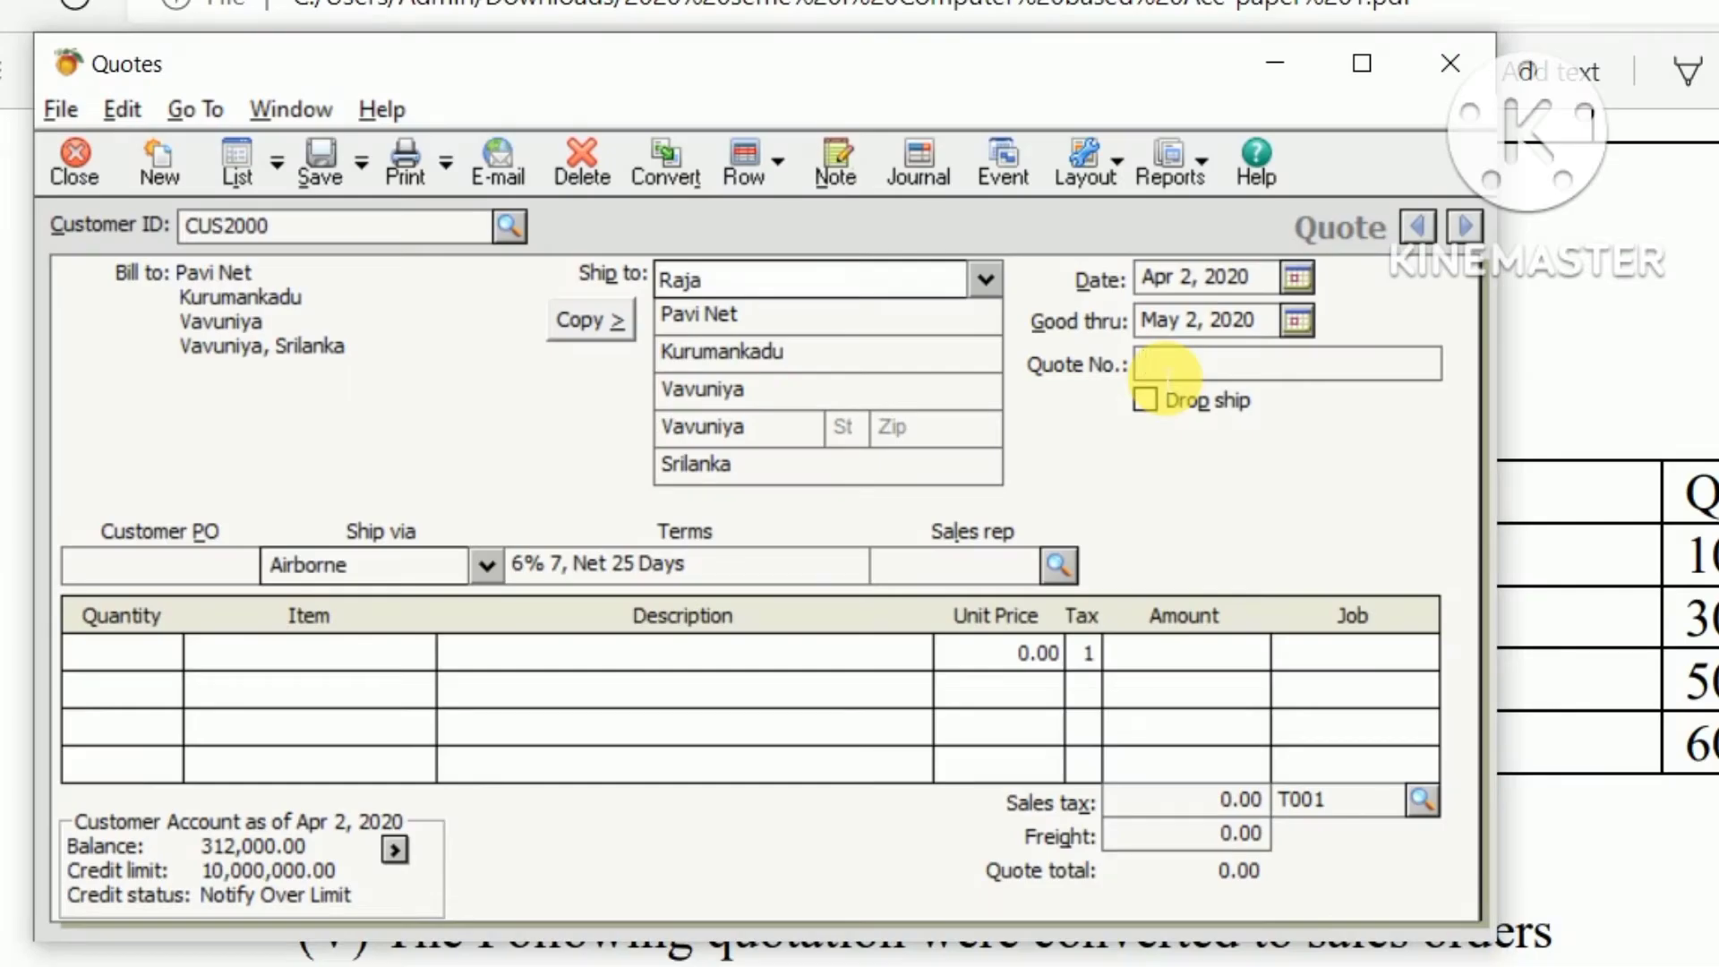
{"action": "type", "text": "QU"}
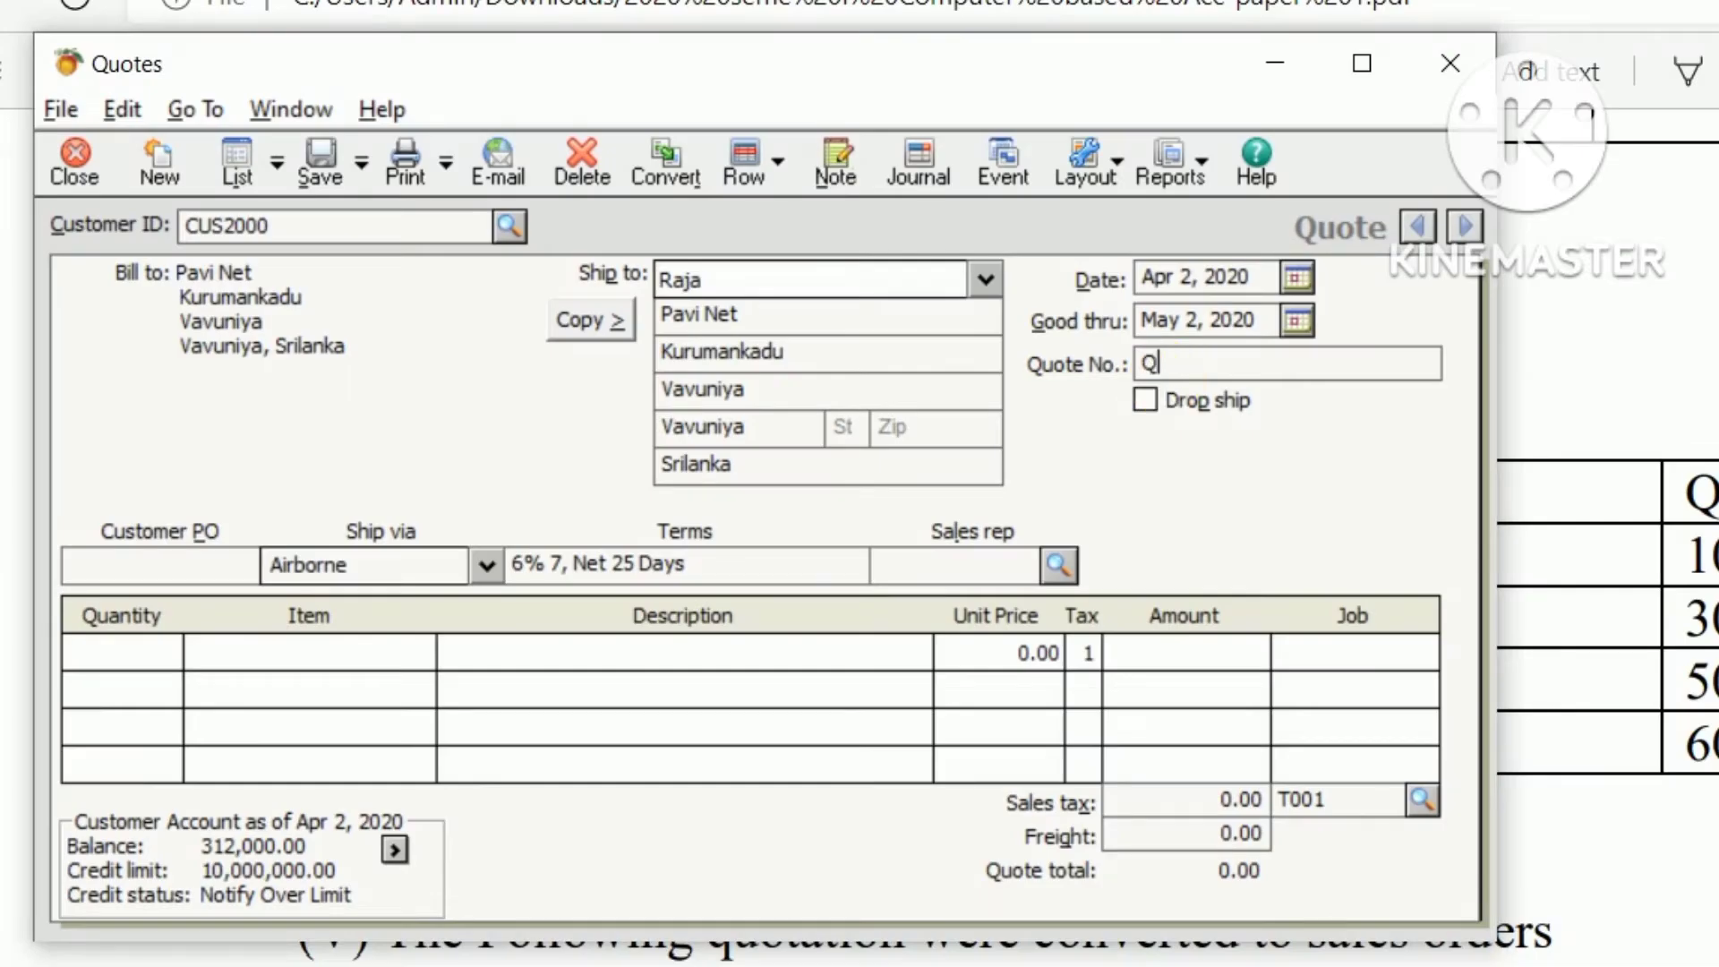
{"action": "type", "text": "001"}
{"action": "key", "text": "Tab"}
{"action": "key", "text": "alt+Tab"}
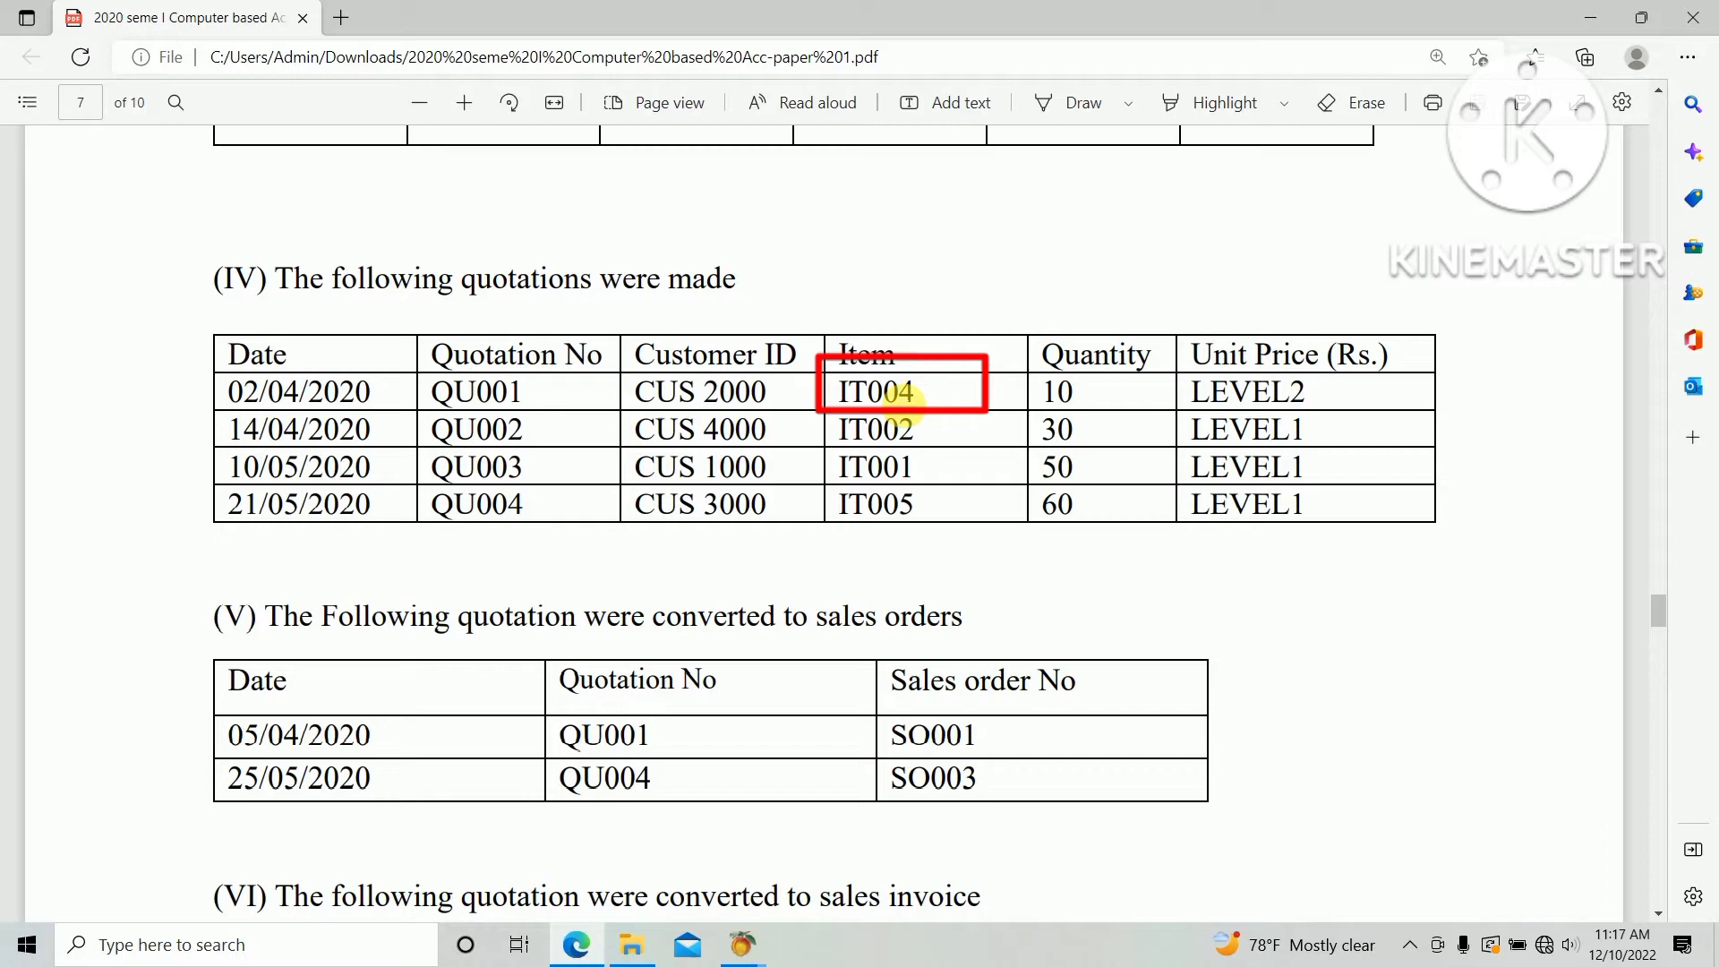
Add a first line for 10 units of item IT004 (Display Apple)
{"action": "key", "text": "alt+Tab"}
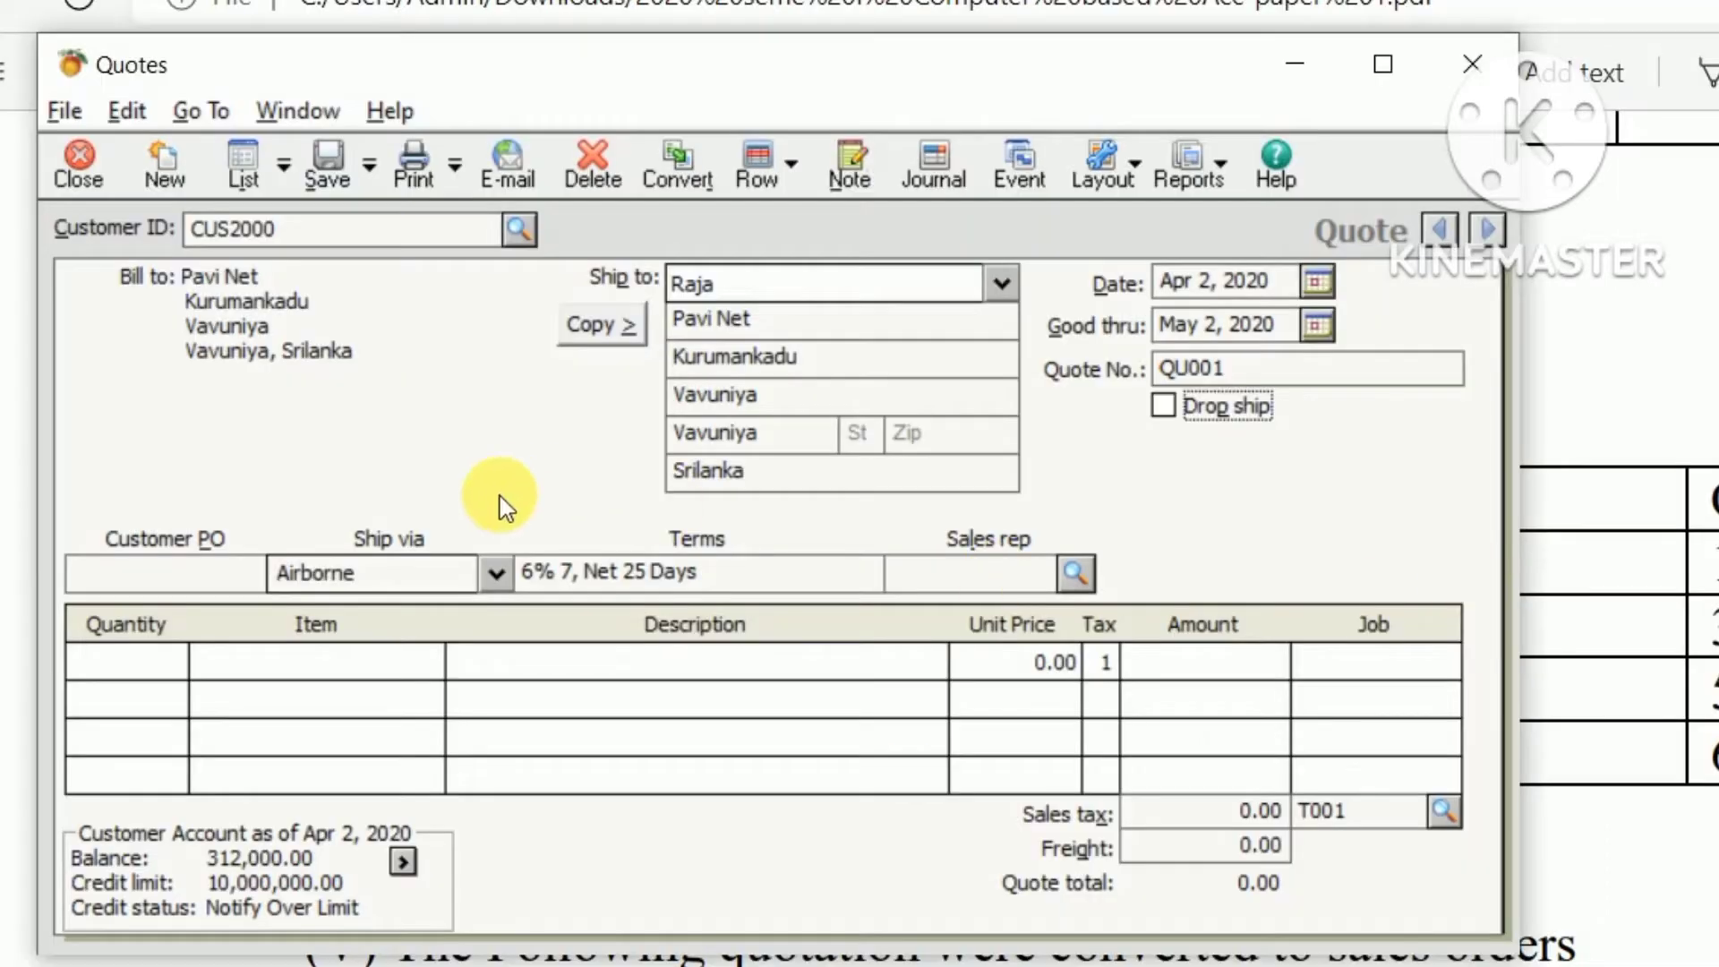
{"action": "left_click", "coordinate": [418, 659]}
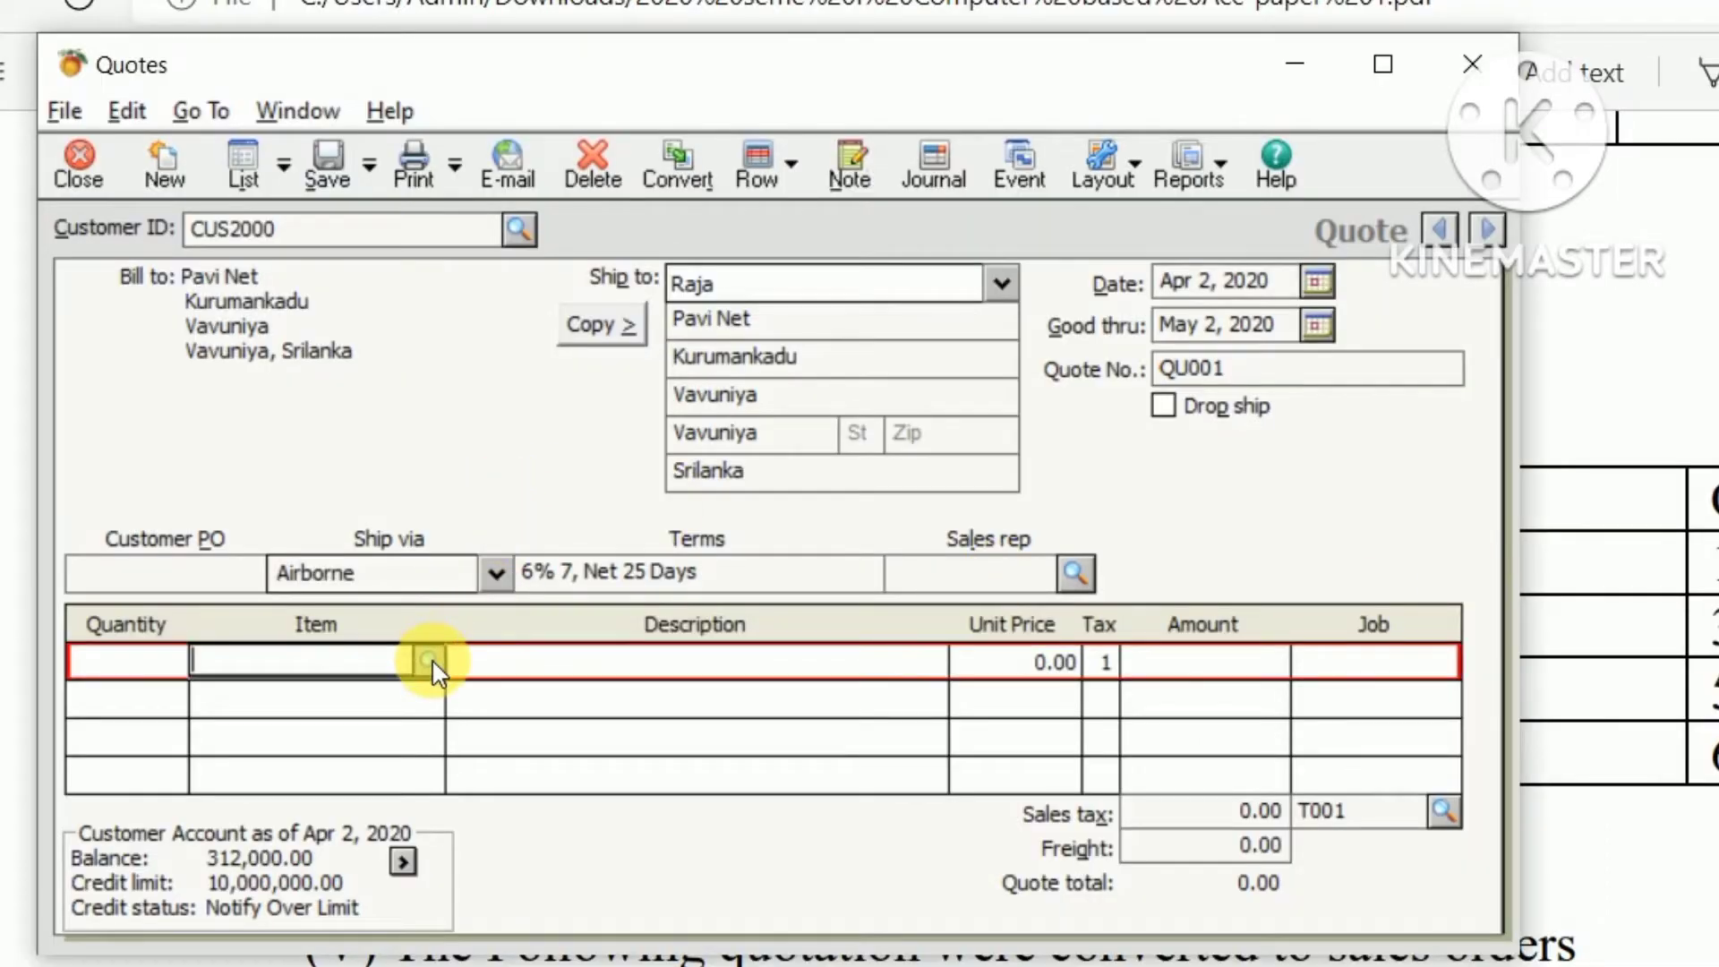
{"action": "left_click", "coordinate": [430, 658]}
{"action": "left_click", "coordinate": [347, 757]}
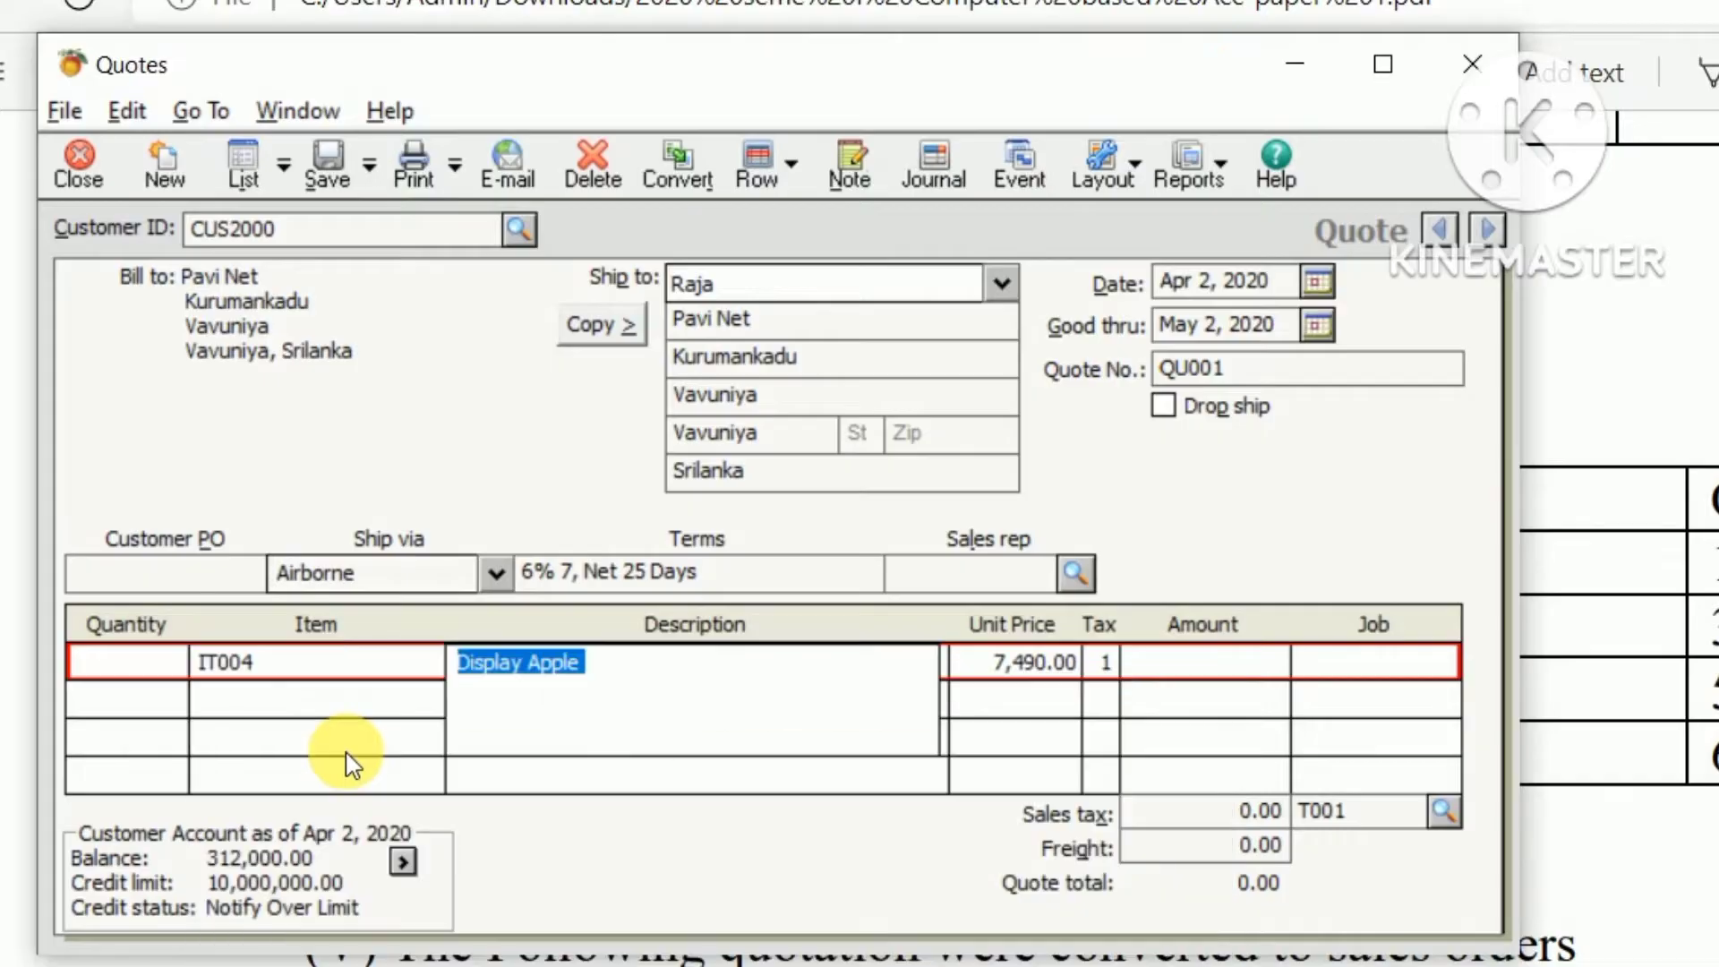
{"action": "key", "text": "alt+Tab"}
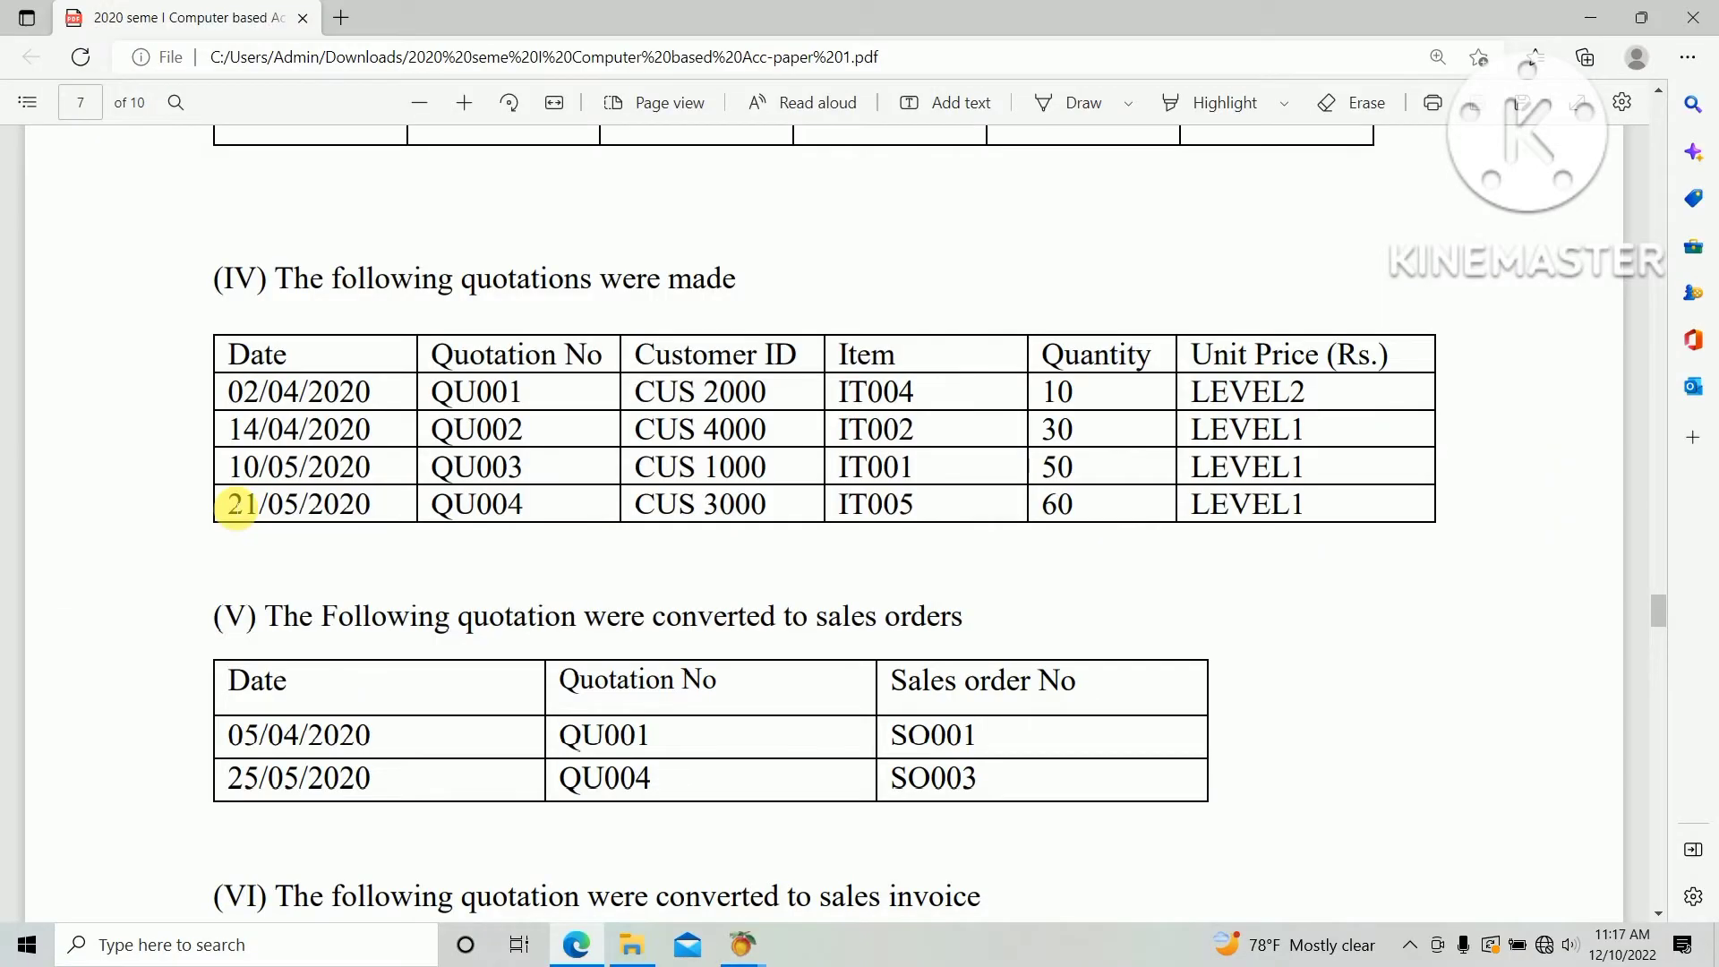
{"action": "key", "text": "alt+Tab"}
{"action": "left_click", "coordinate": [114, 679]}
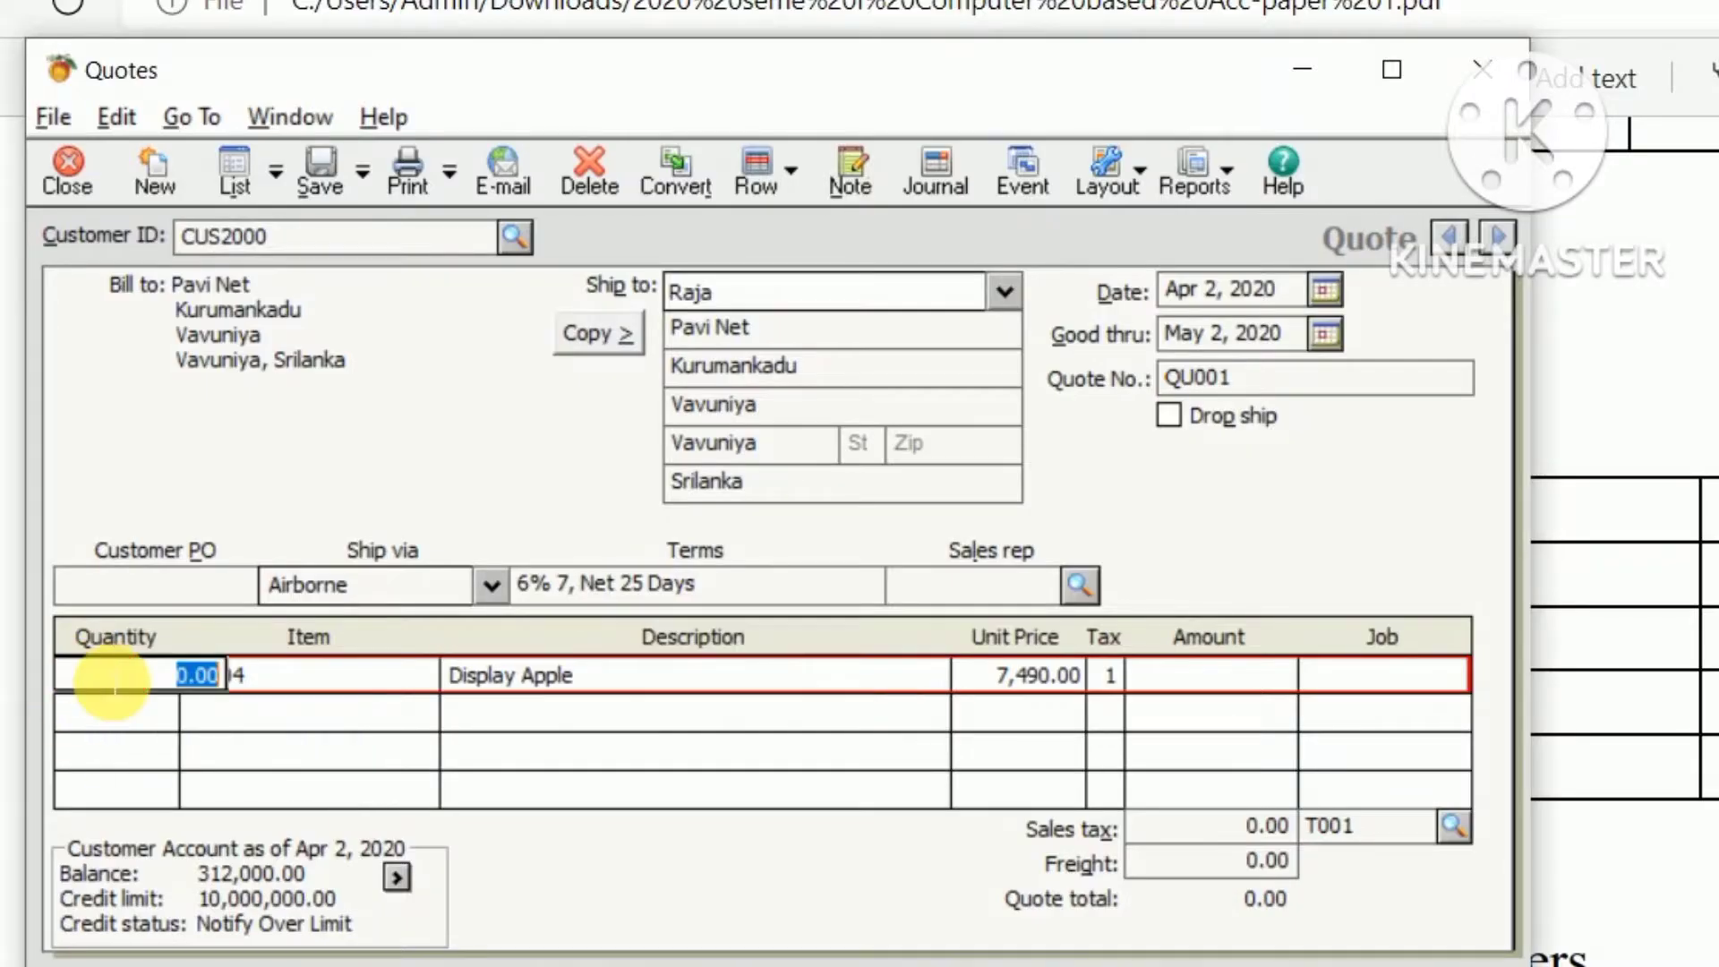
{"action": "type", "text": "10"}
{"action": "key", "text": "Tab"}
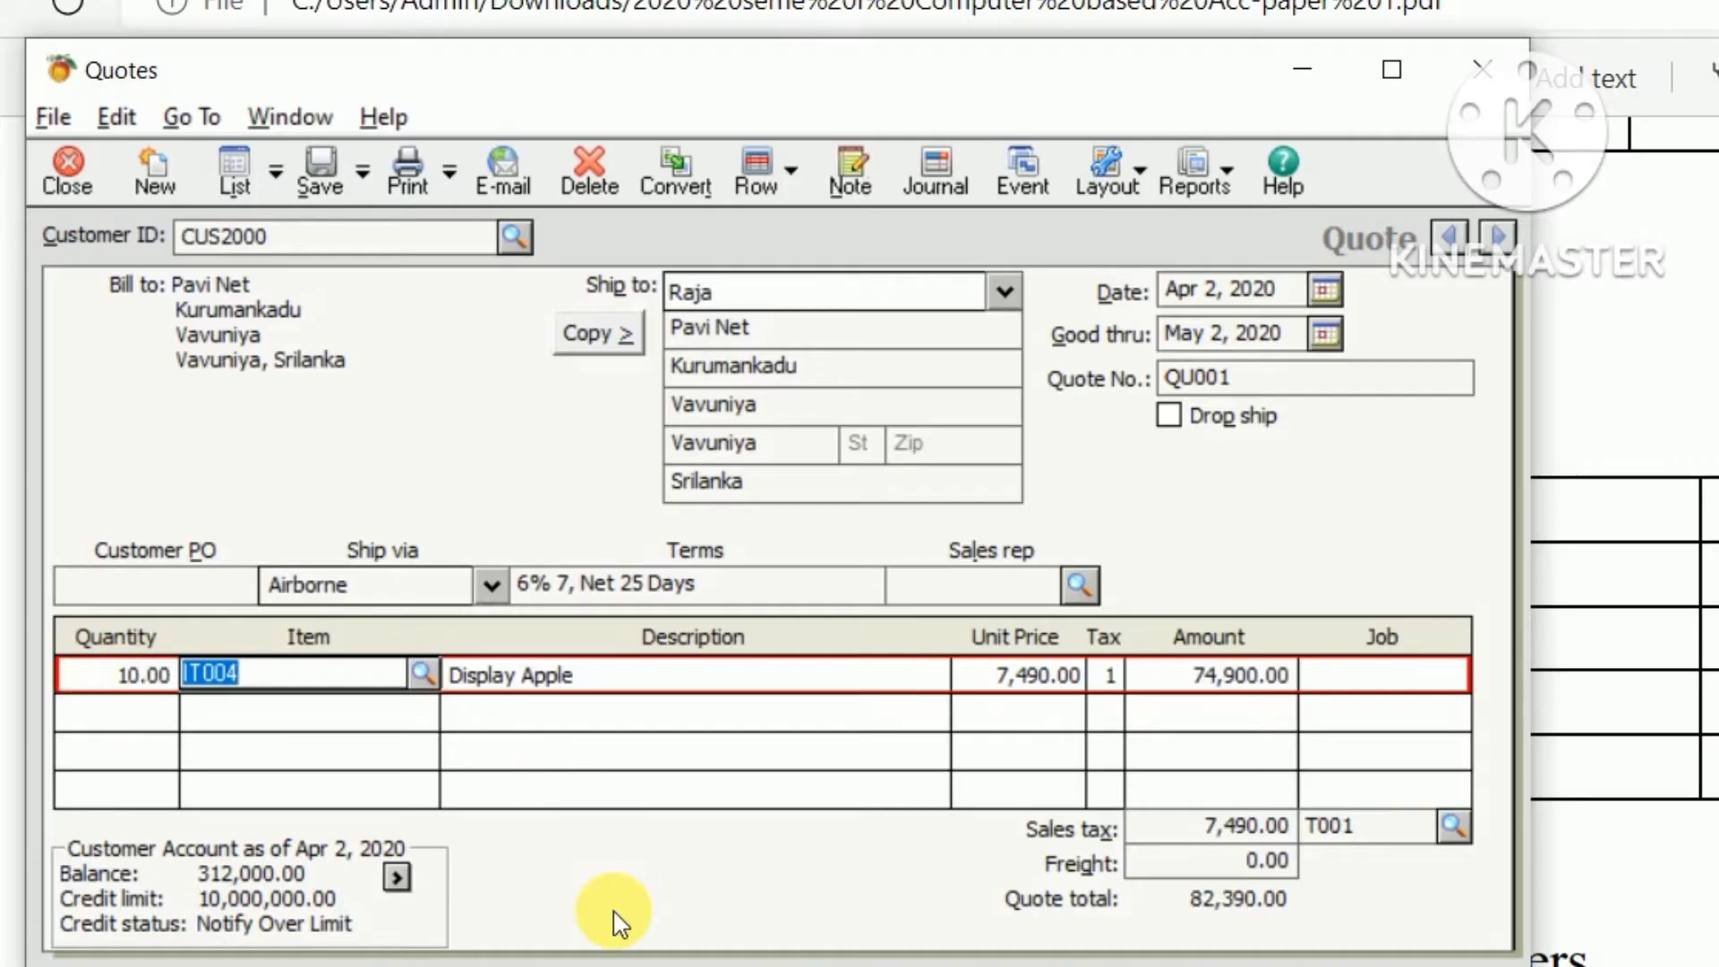
Price the line at Price Level 2 (7,840.00) and save quote QU001
{"action": "key", "text": "alt+Tab"}
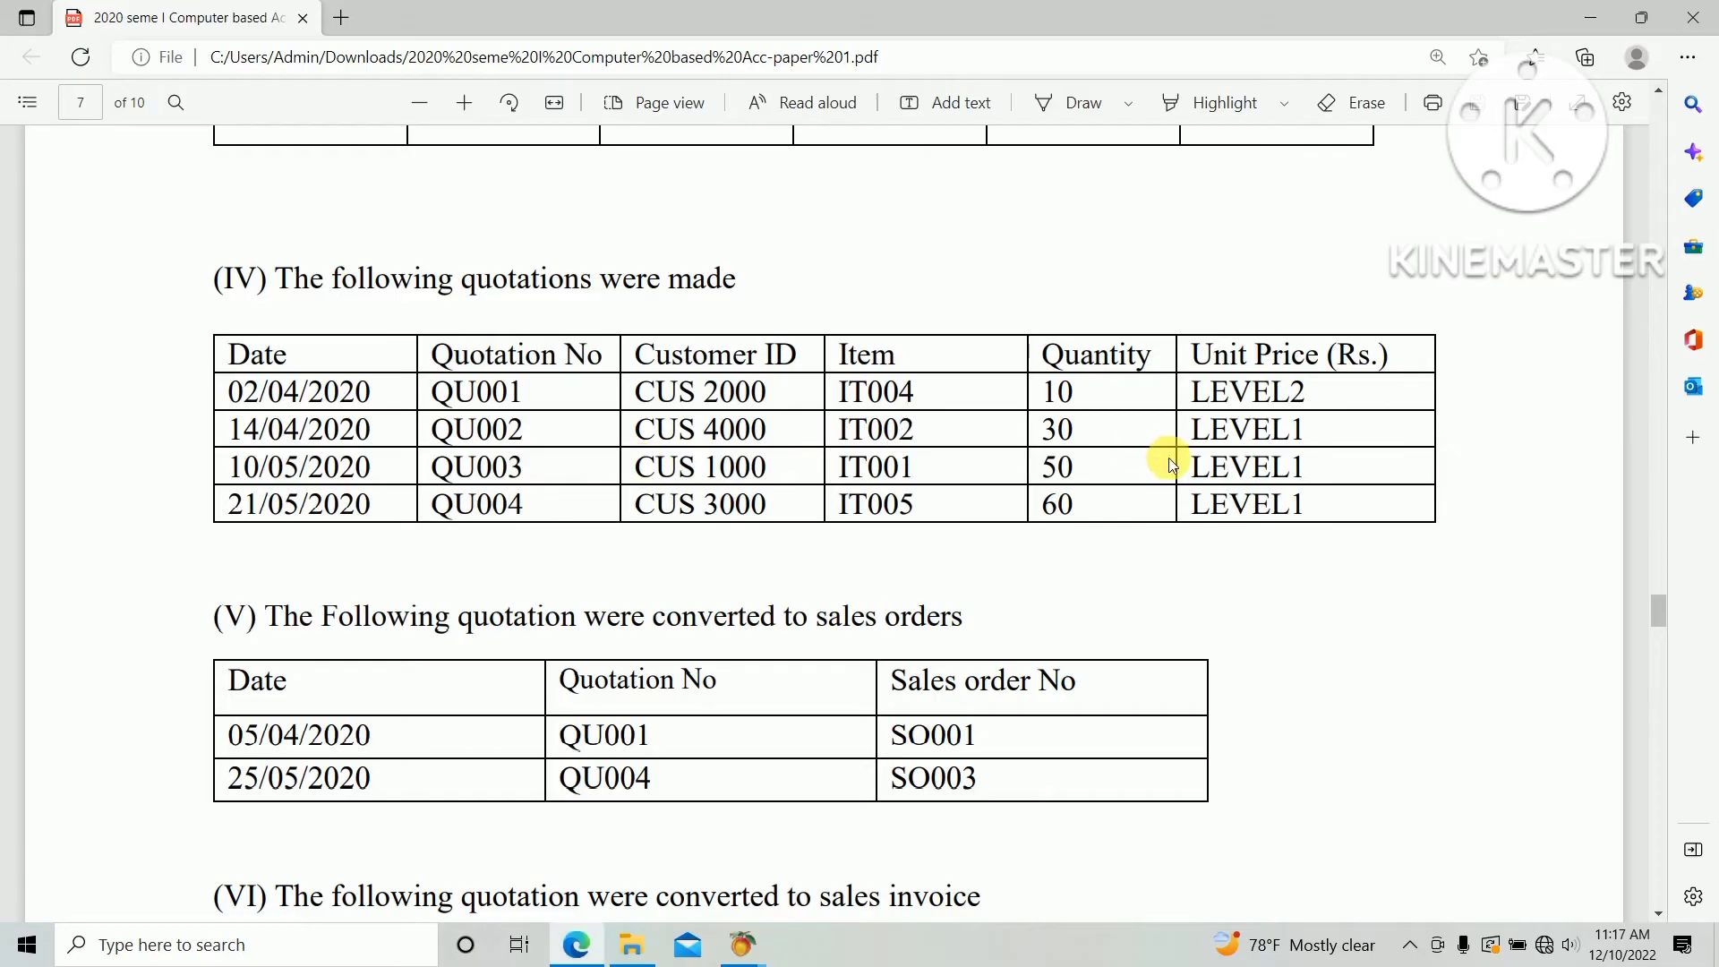
{"action": "key", "text": "alt+Tab"}
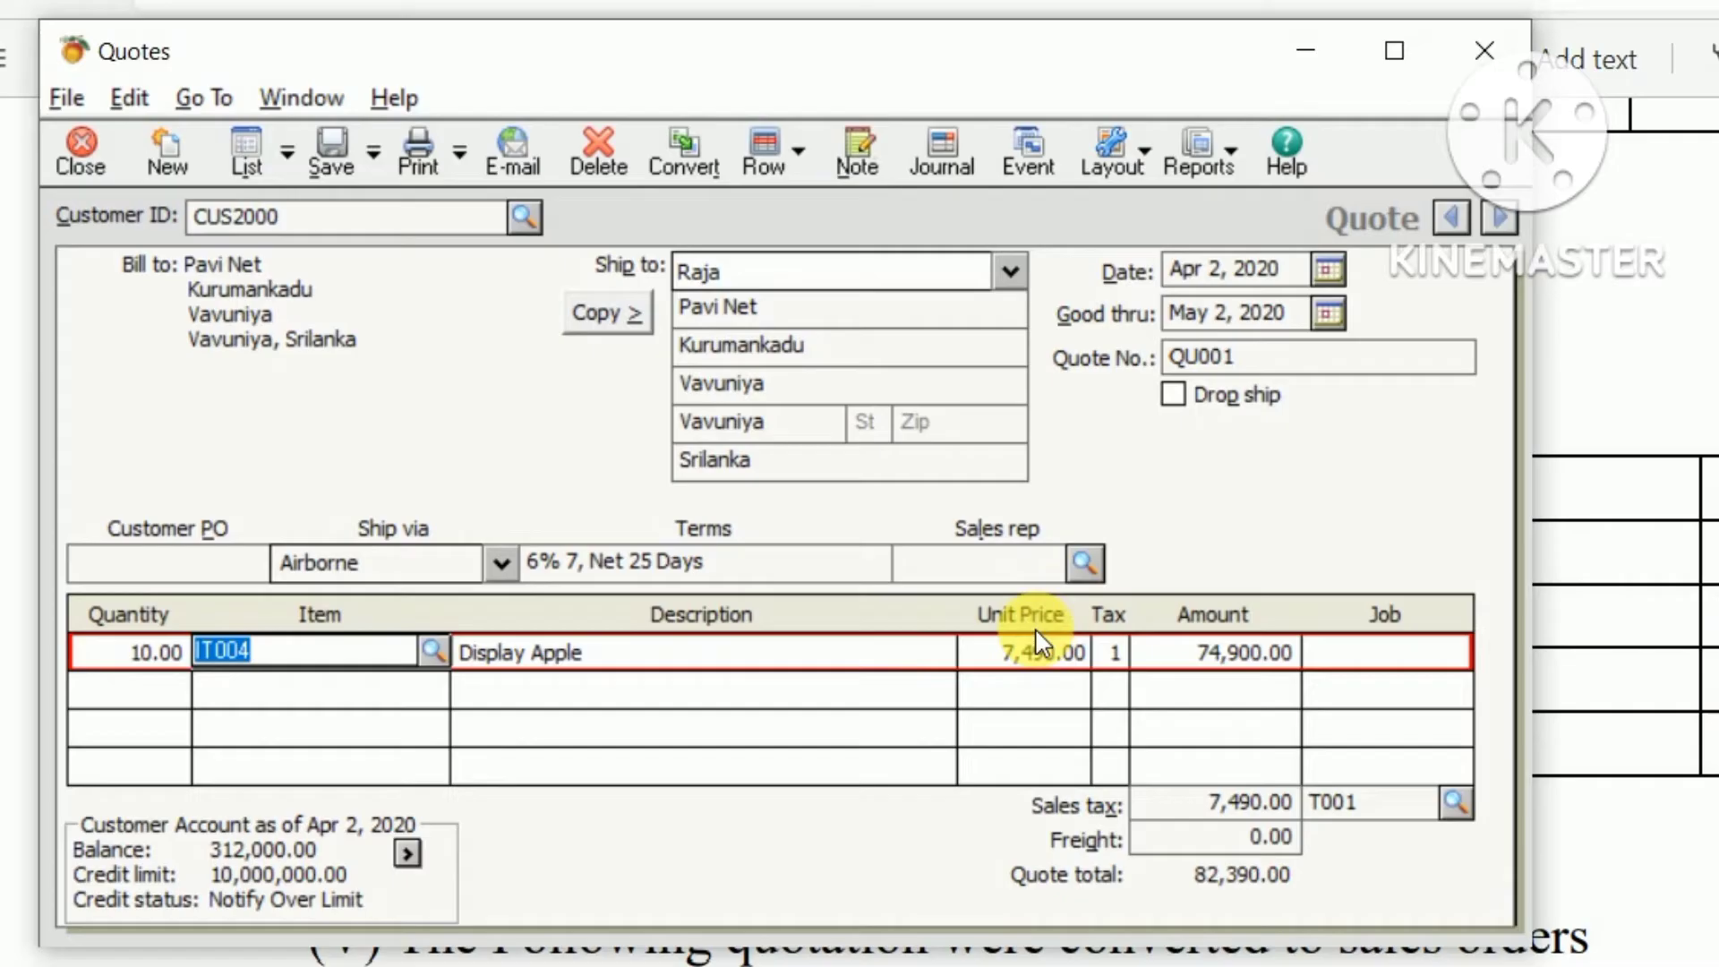
{"action": "left_click", "coordinate": [1042, 655]}
{"action": "left_click", "coordinate": [1110, 652]}
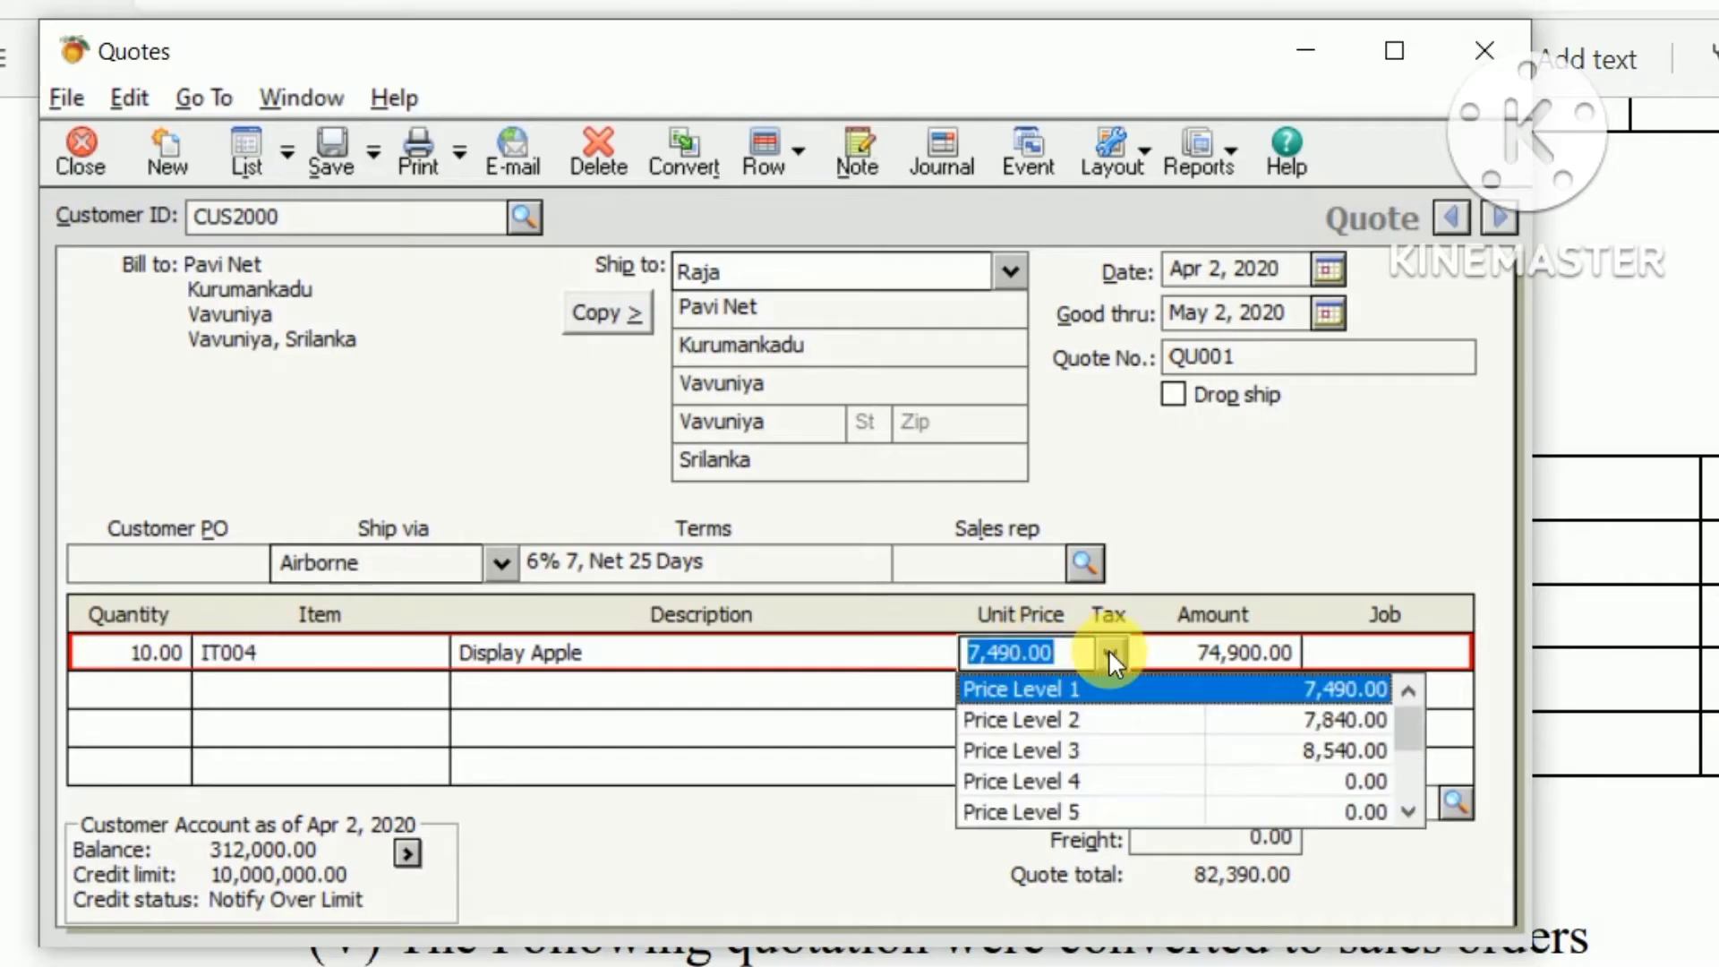
{"action": "left_click", "coordinate": [1088, 732]}
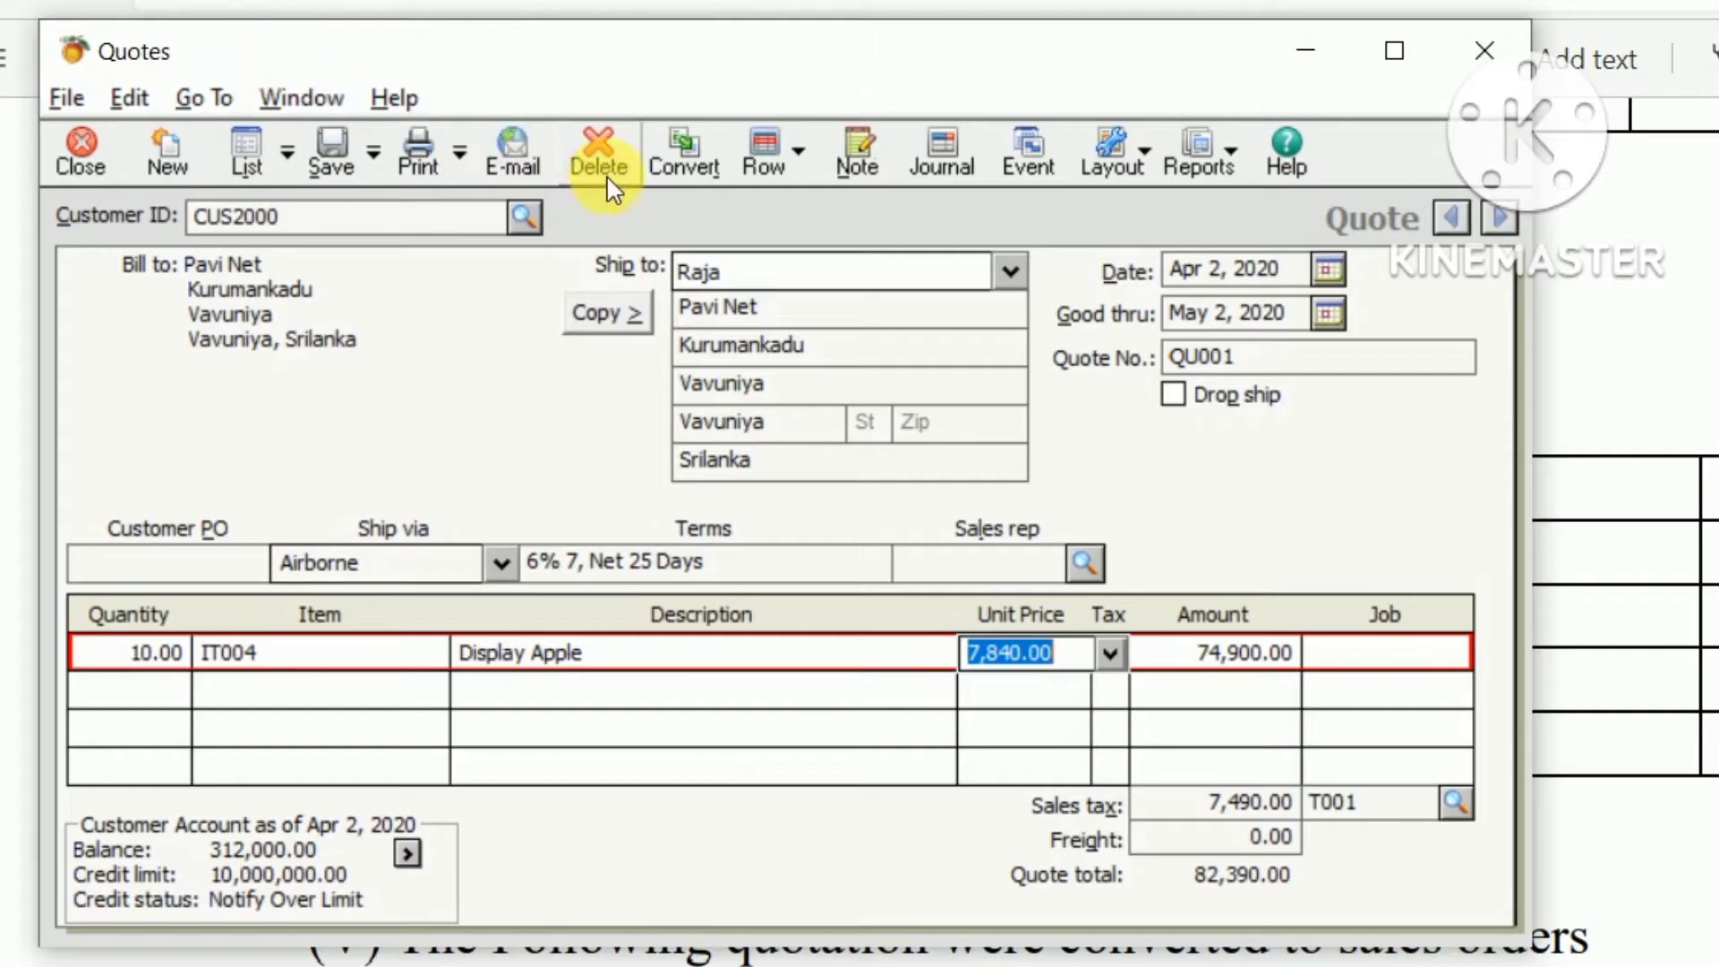
{"action": "left_click", "coordinate": [330, 154]}
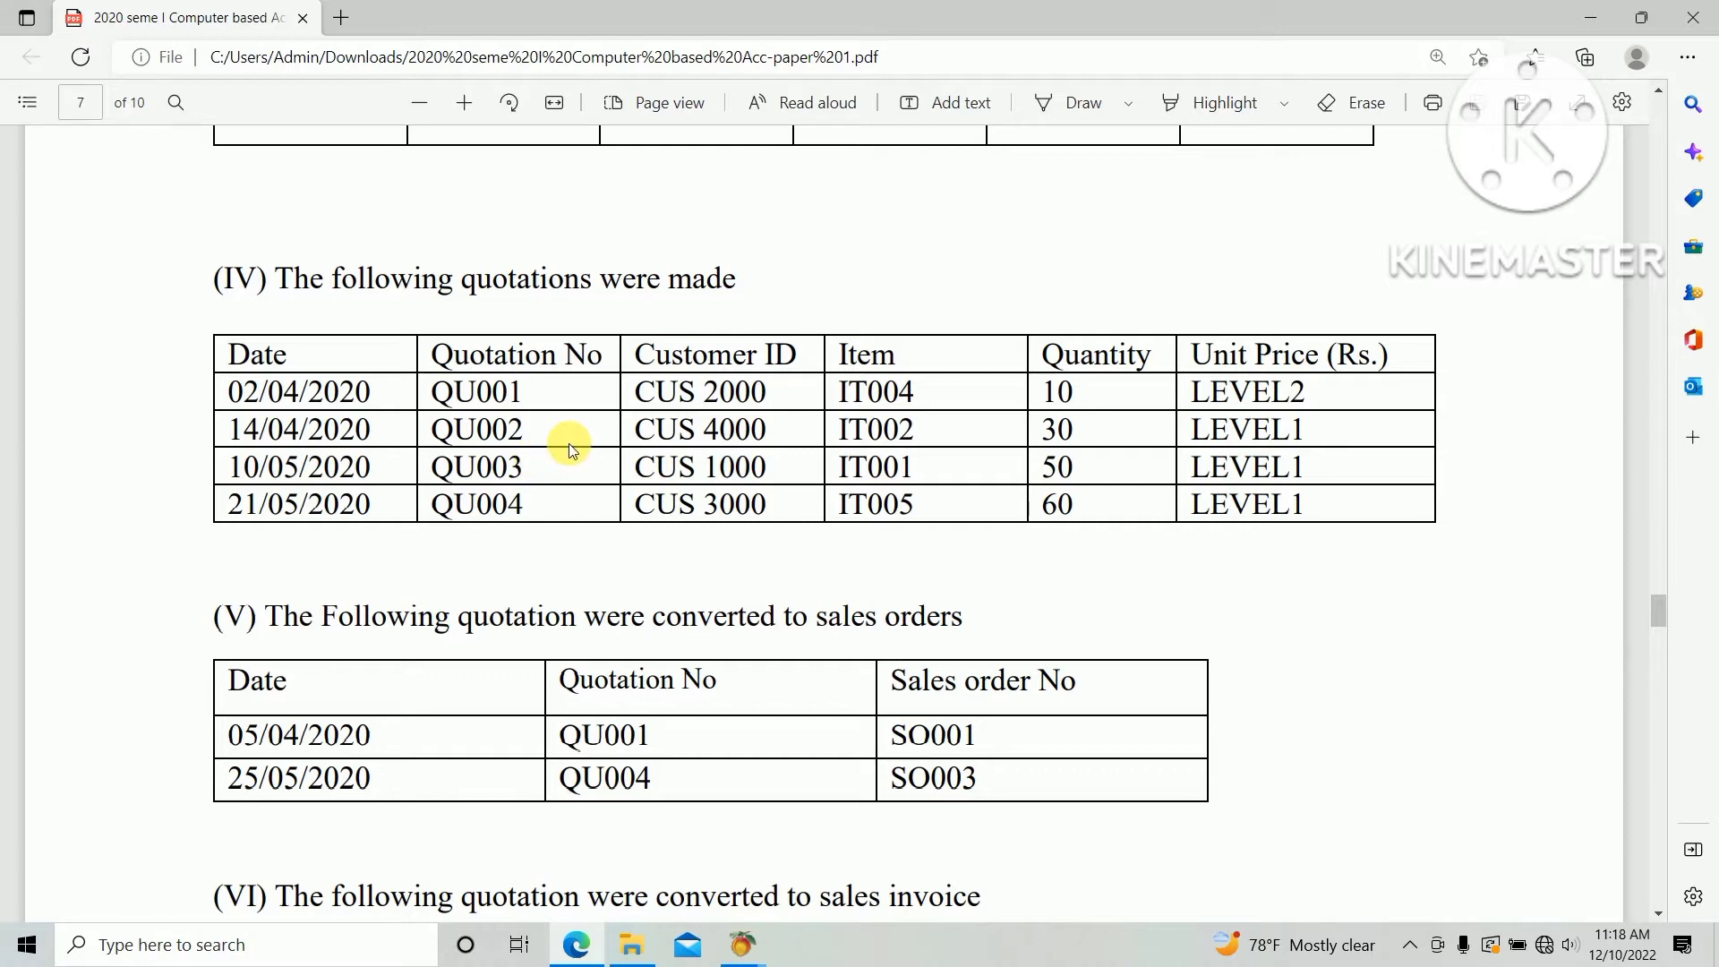
Return to Peachtree's Customers & Sales page, reopen a new quote, and recheck the PDF
{"action": "key", "text": "alt+Tab"}
{"action": "key", "text": "alt+Tab"}
{"action": "left_click", "coordinate": [740, 945]}
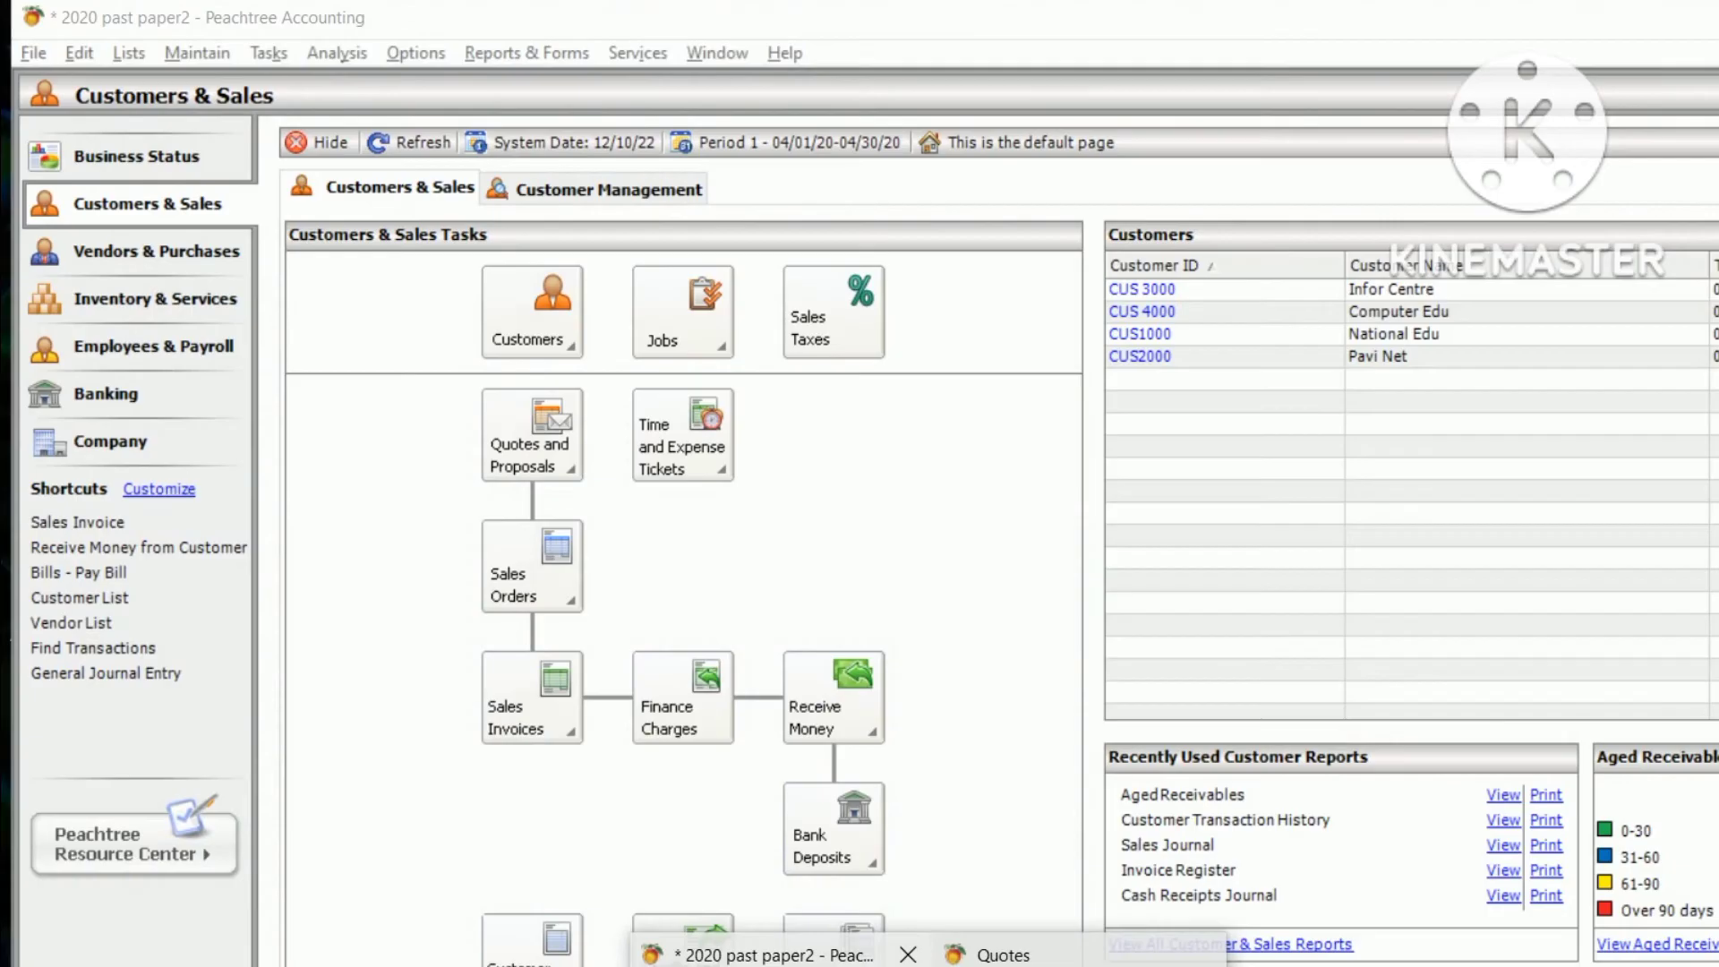
{"action": "left_click", "coordinate": [631, 847]}
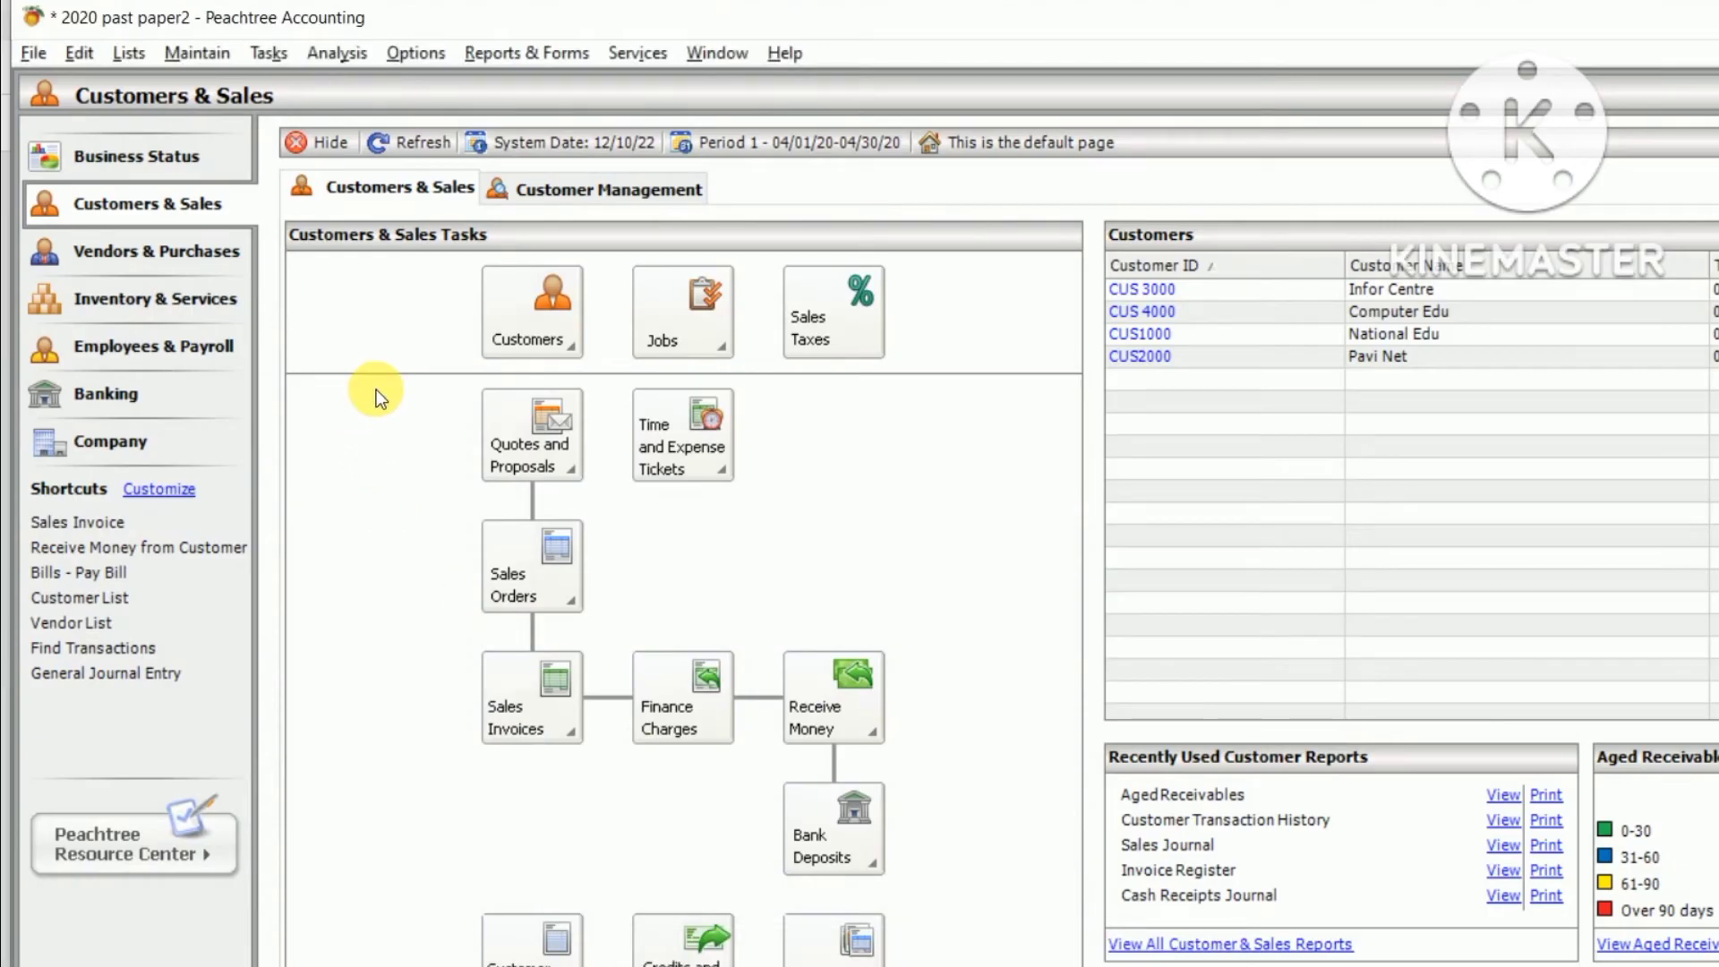
{"action": "left_click", "coordinate": [541, 454]}
{"action": "left_click", "coordinate": [612, 495]}
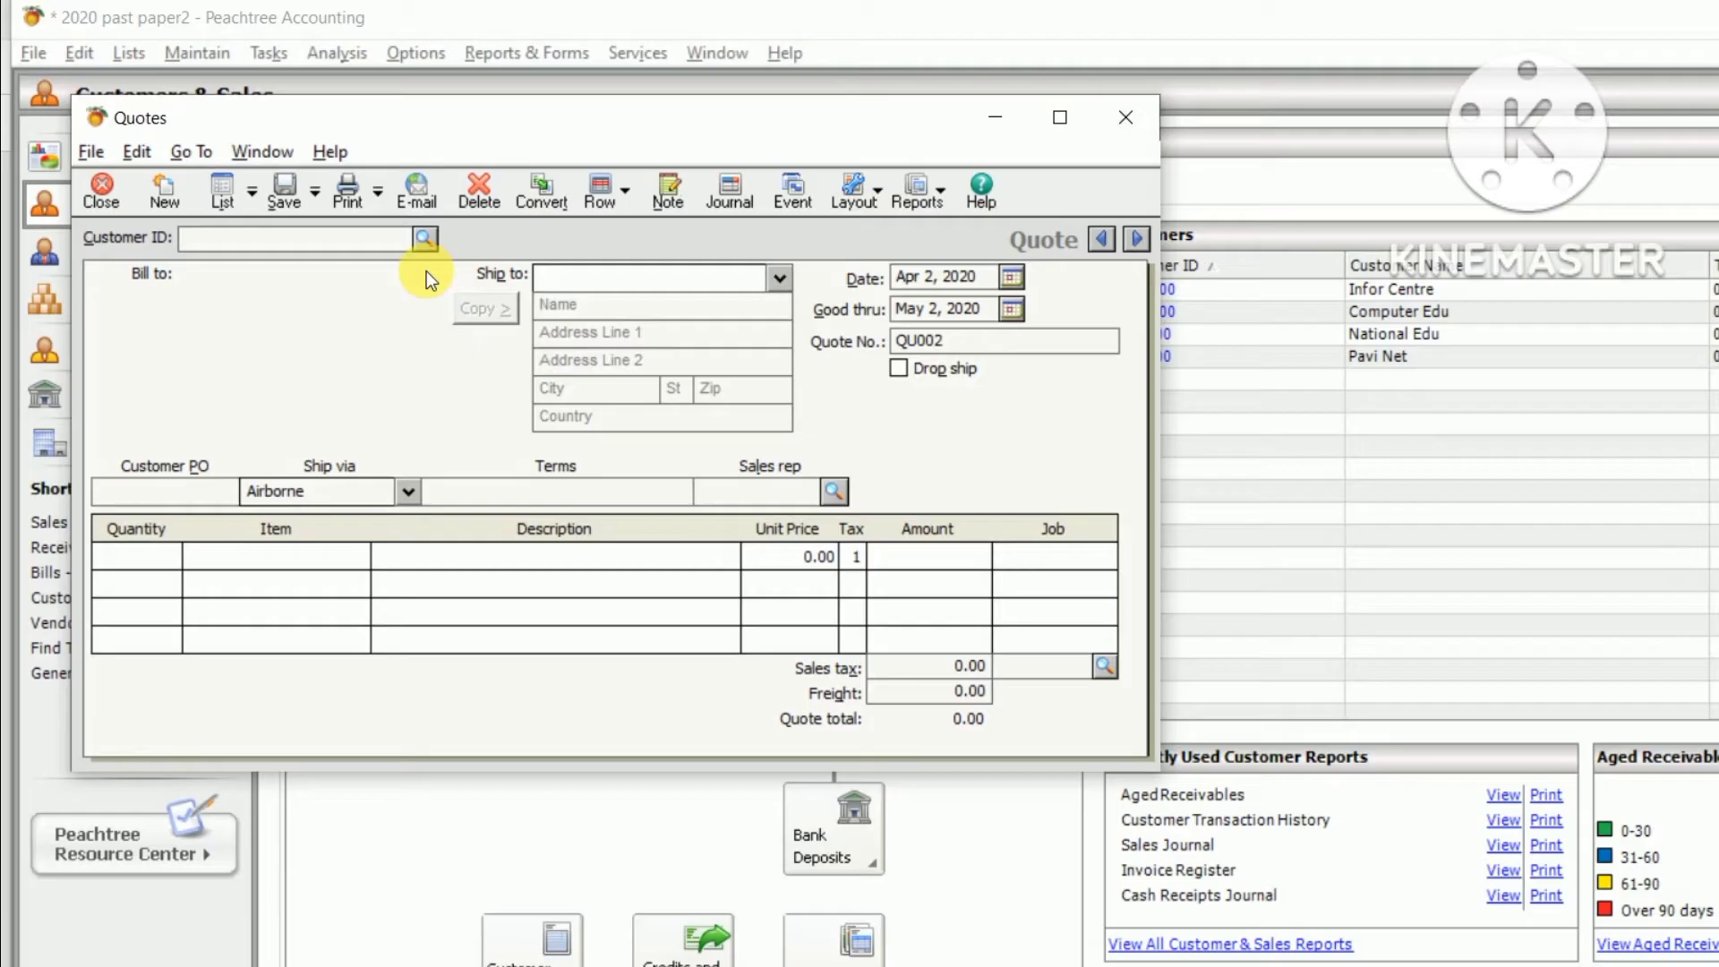
{"action": "key", "text": "Escape"}
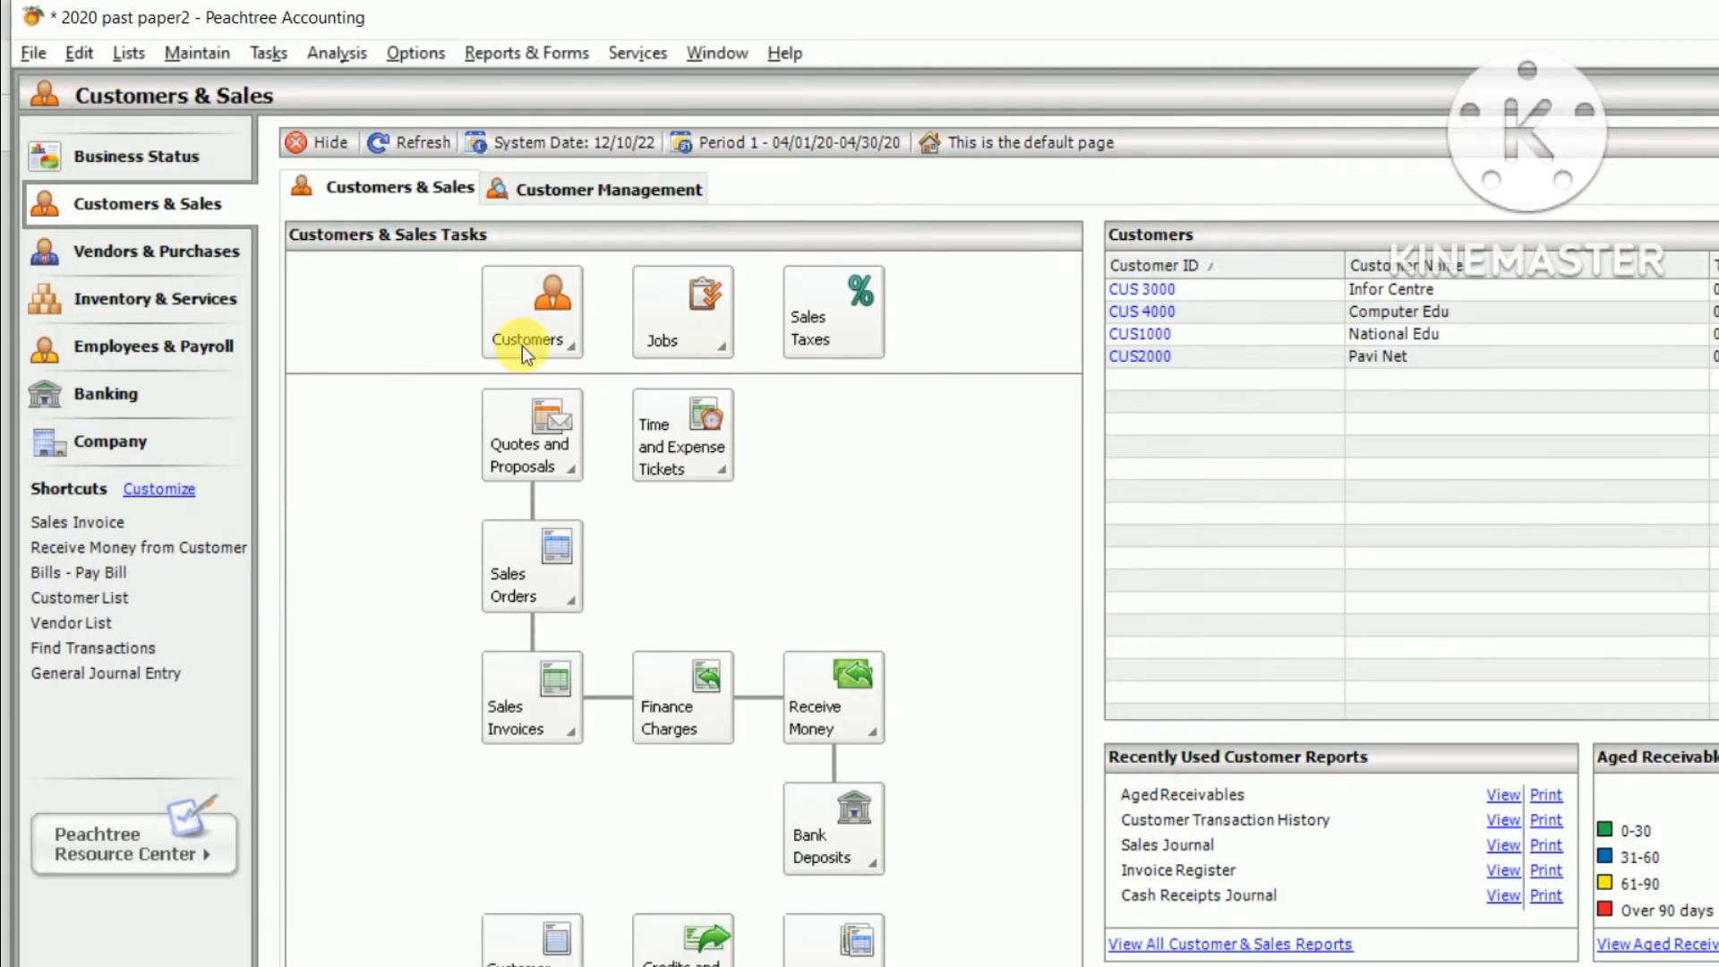
{"action": "left_click", "coordinate": [463, 377]}
{"action": "key", "text": "alt+Tab"}
{"action": "key", "text": "Tab"}
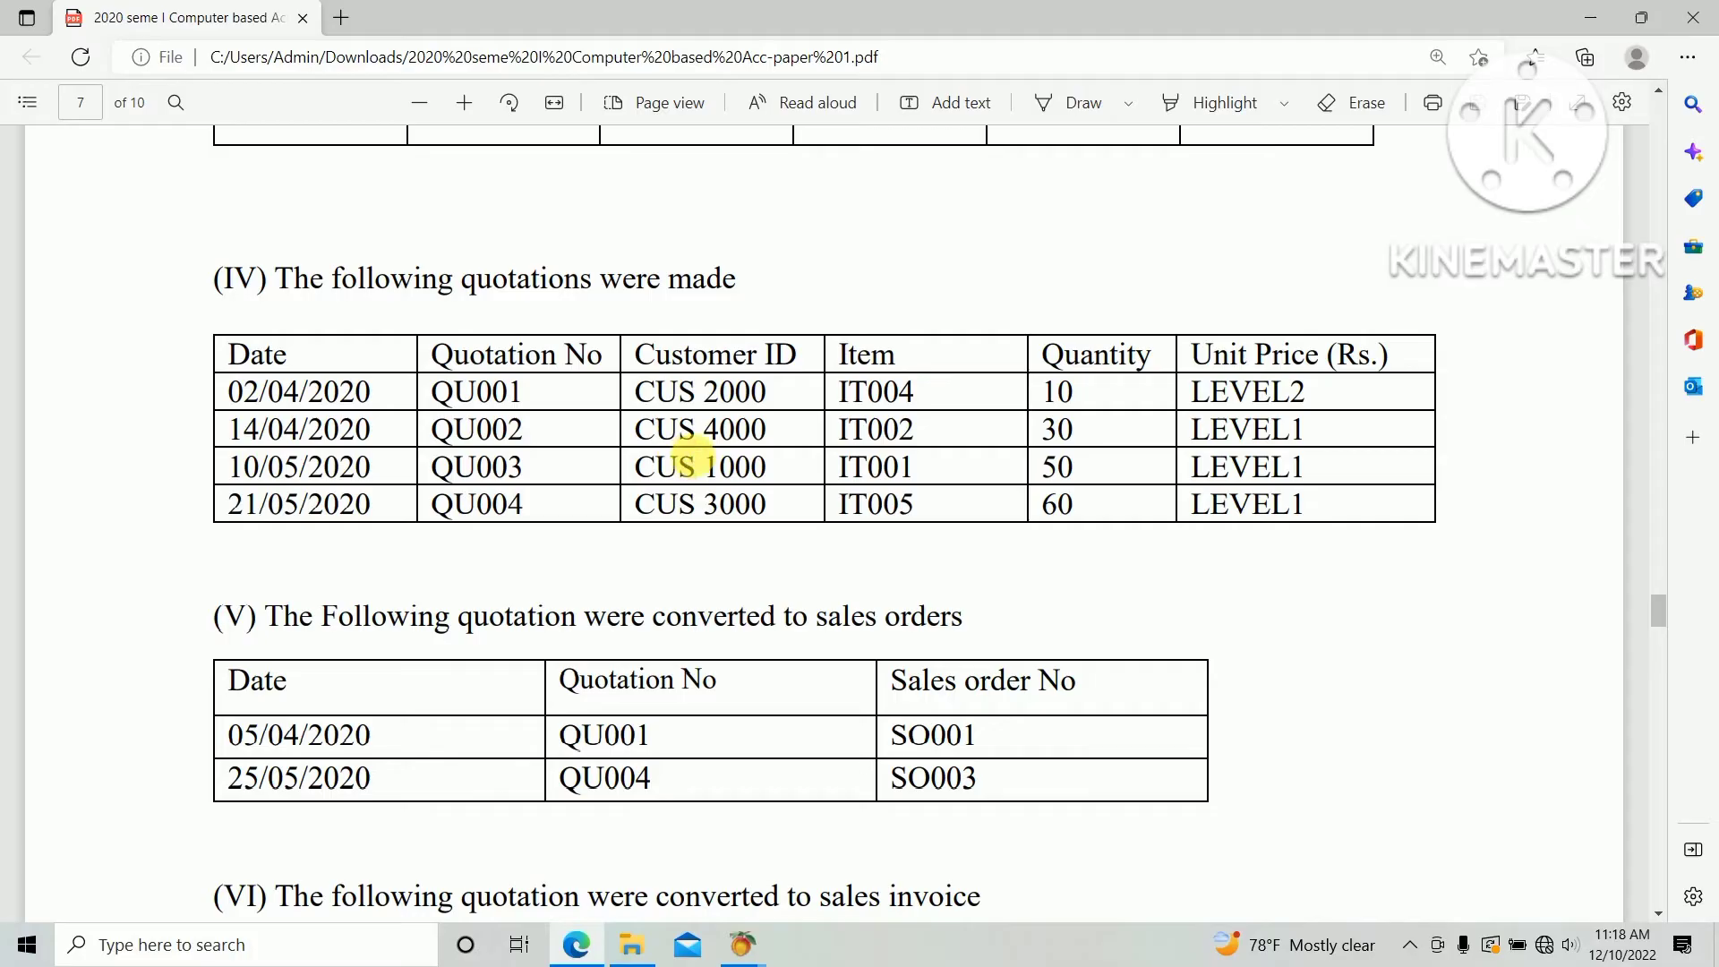
{"action": "key", "text": "alt+Tab"}
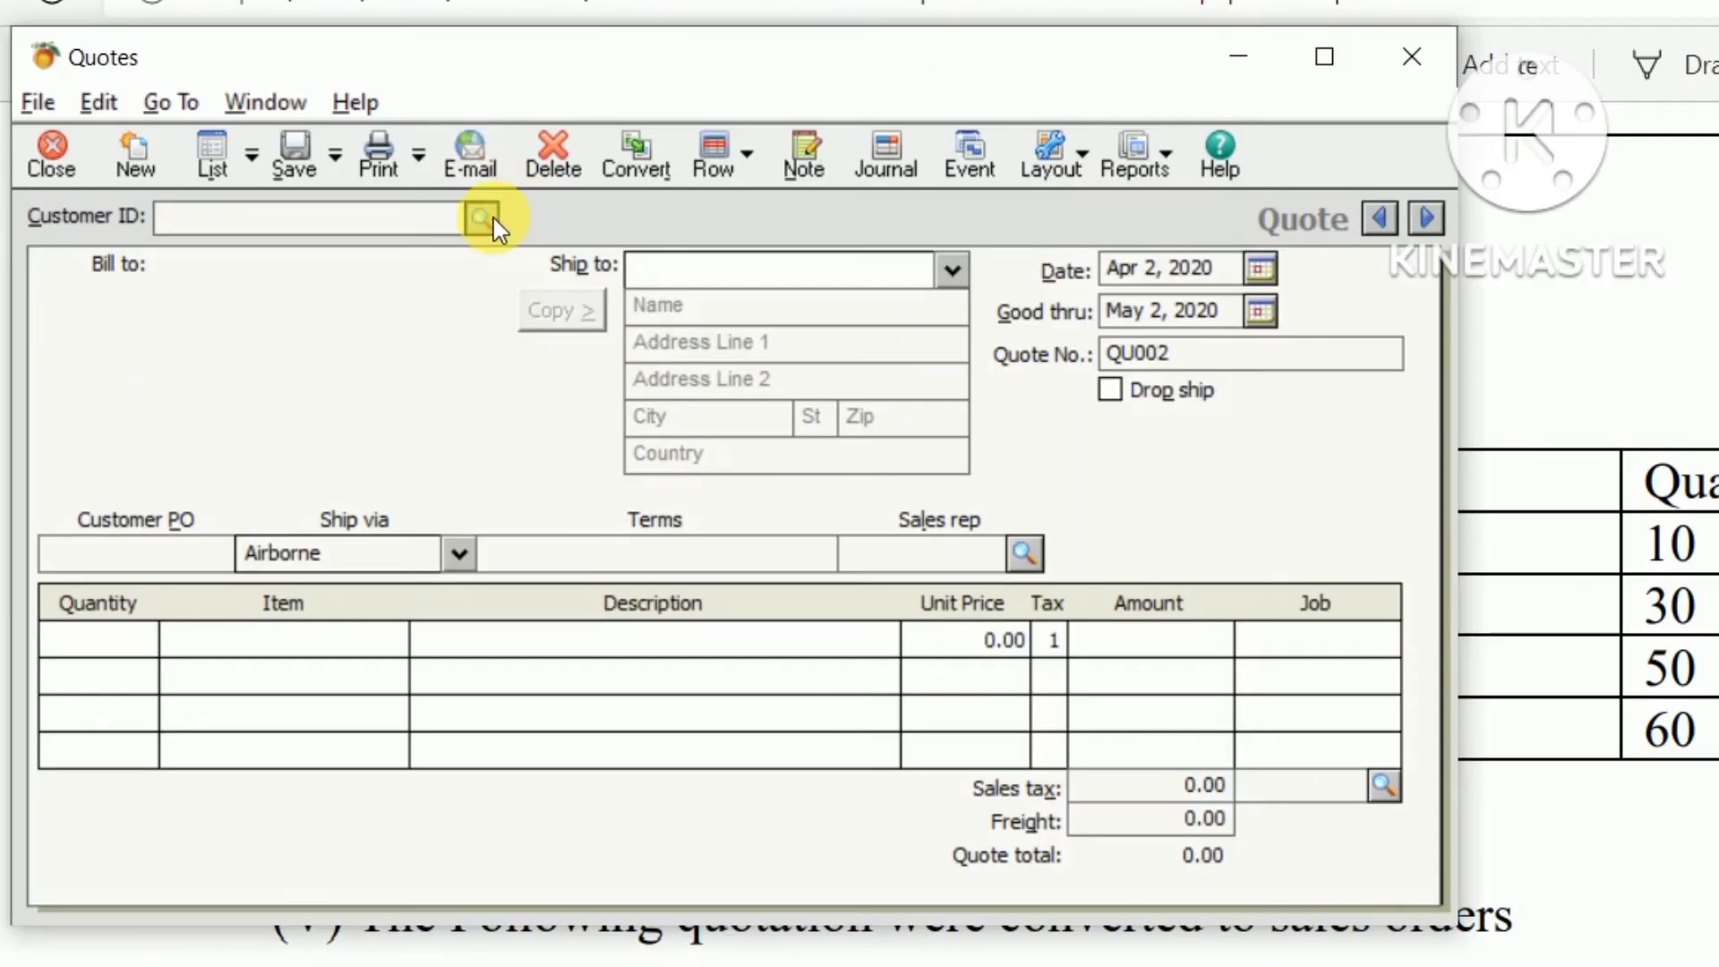
Set the quote's customer to CUS 4000 (Computer Edu) and date it Apr 14, 2020
{"action": "left_click", "coordinate": [487, 220]}
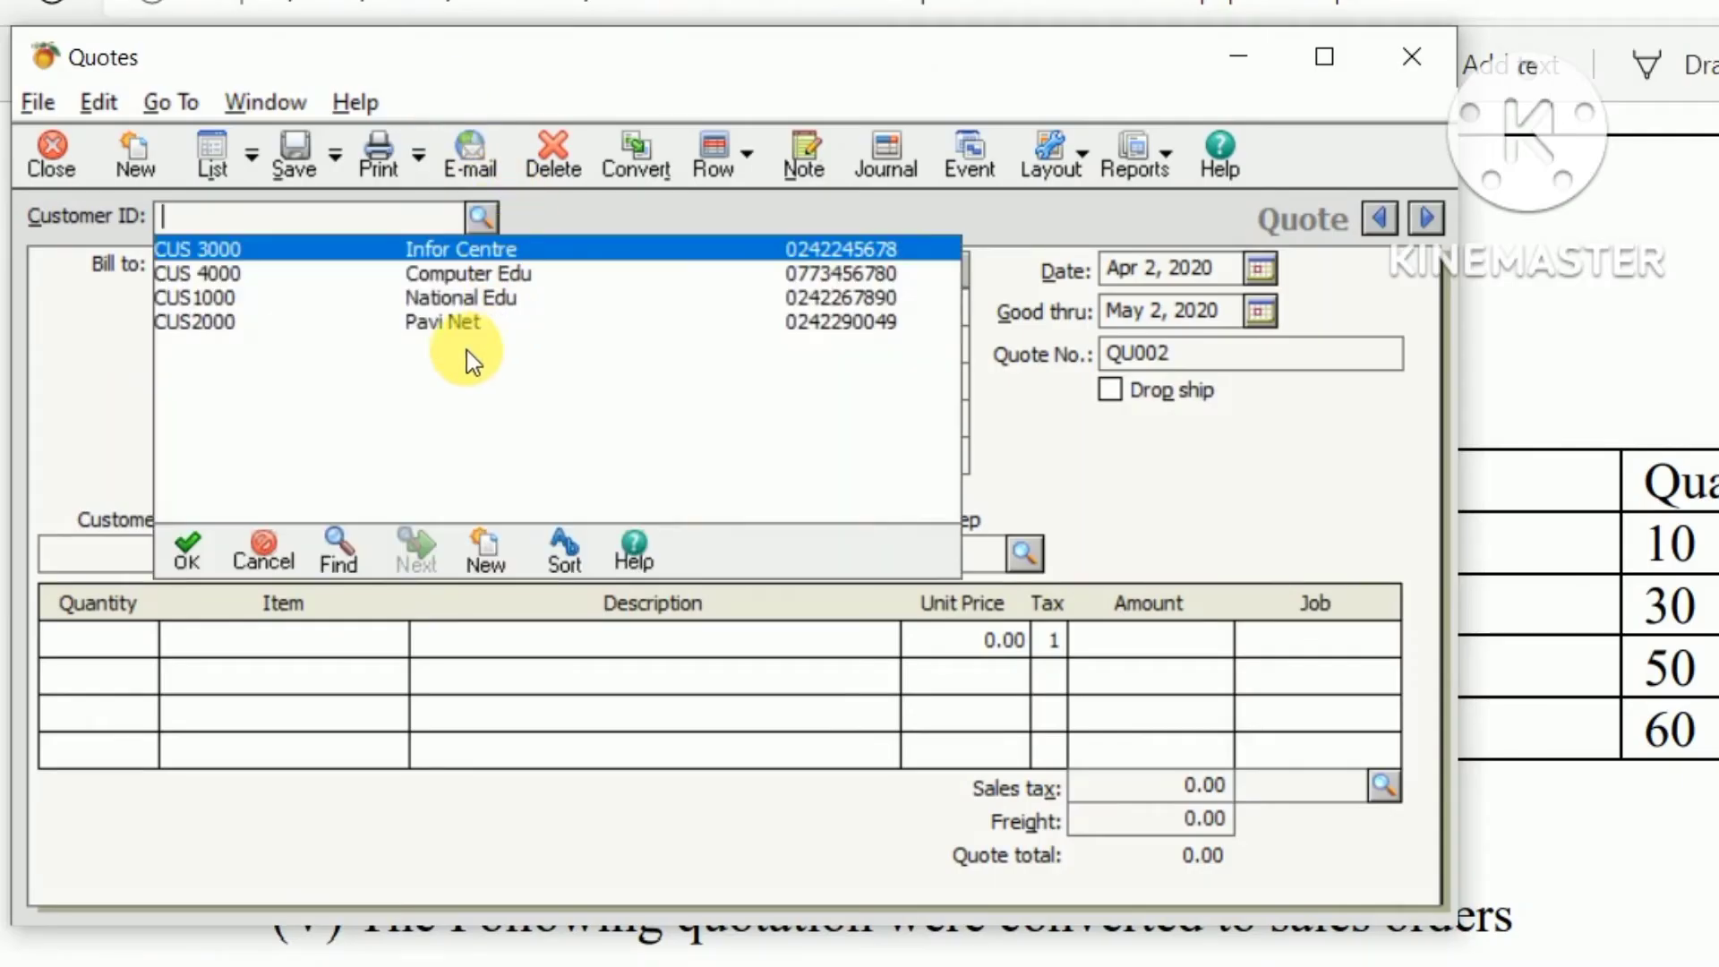
{"action": "left_click", "coordinate": [302, 297]}
{"action": "double_click", "coordinate": [303, 297]}
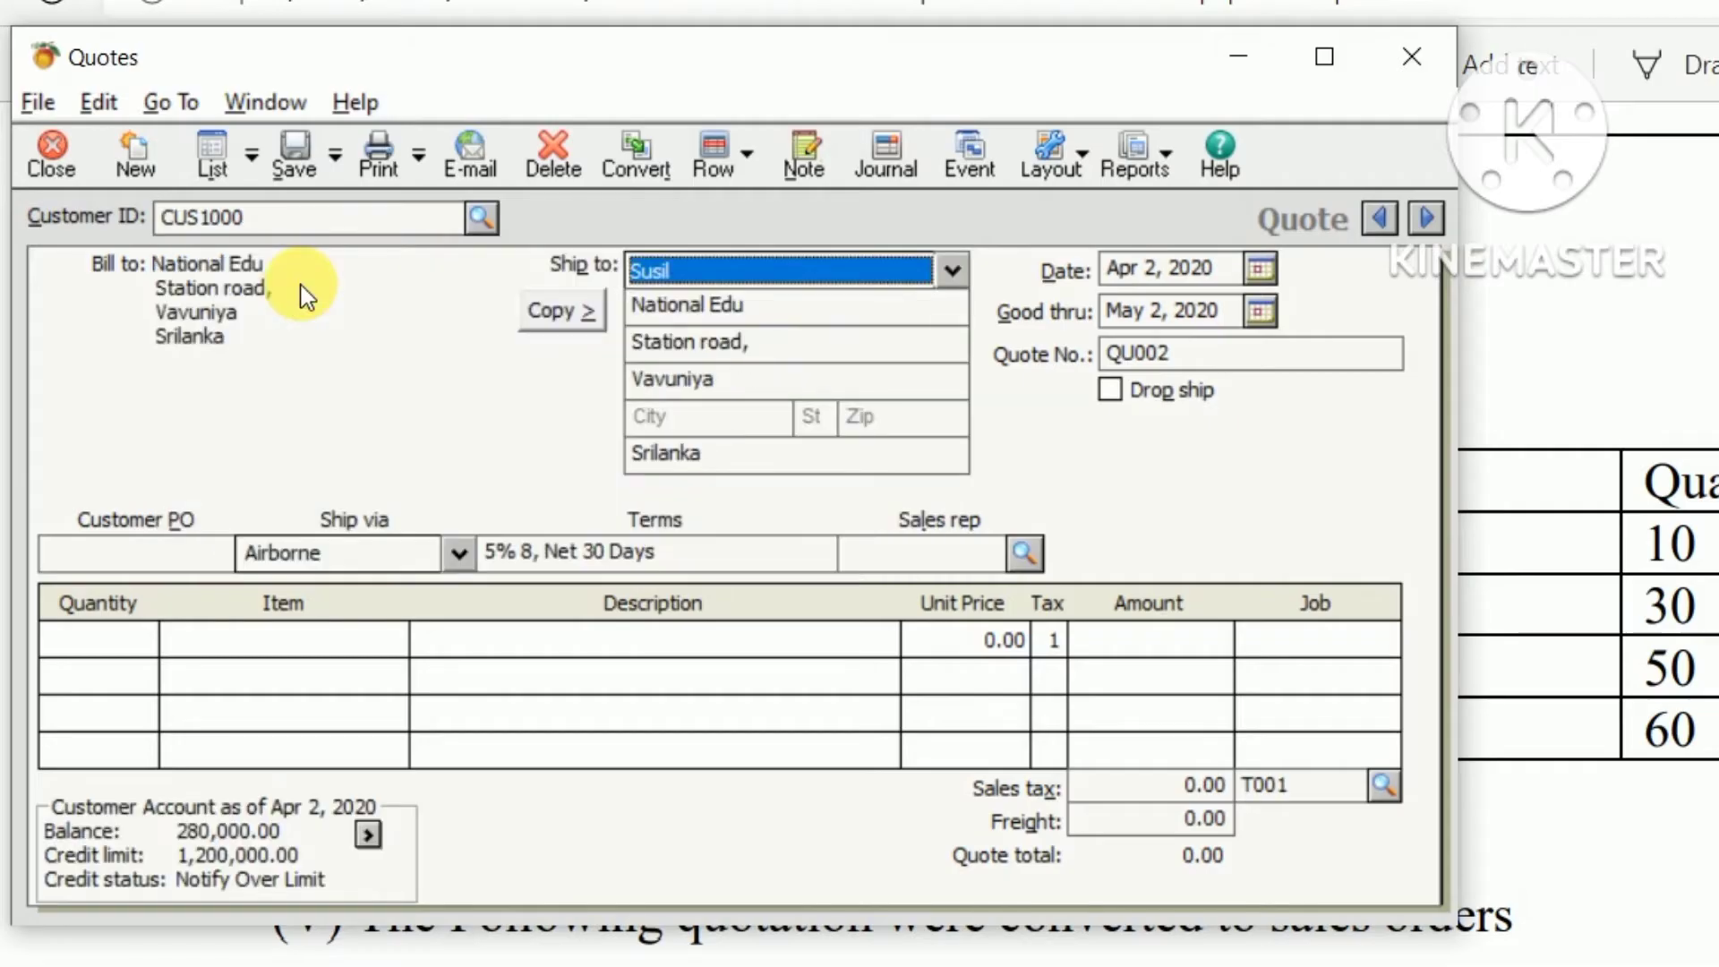
{"action": "left_click", "coordinate": [482, 217]}
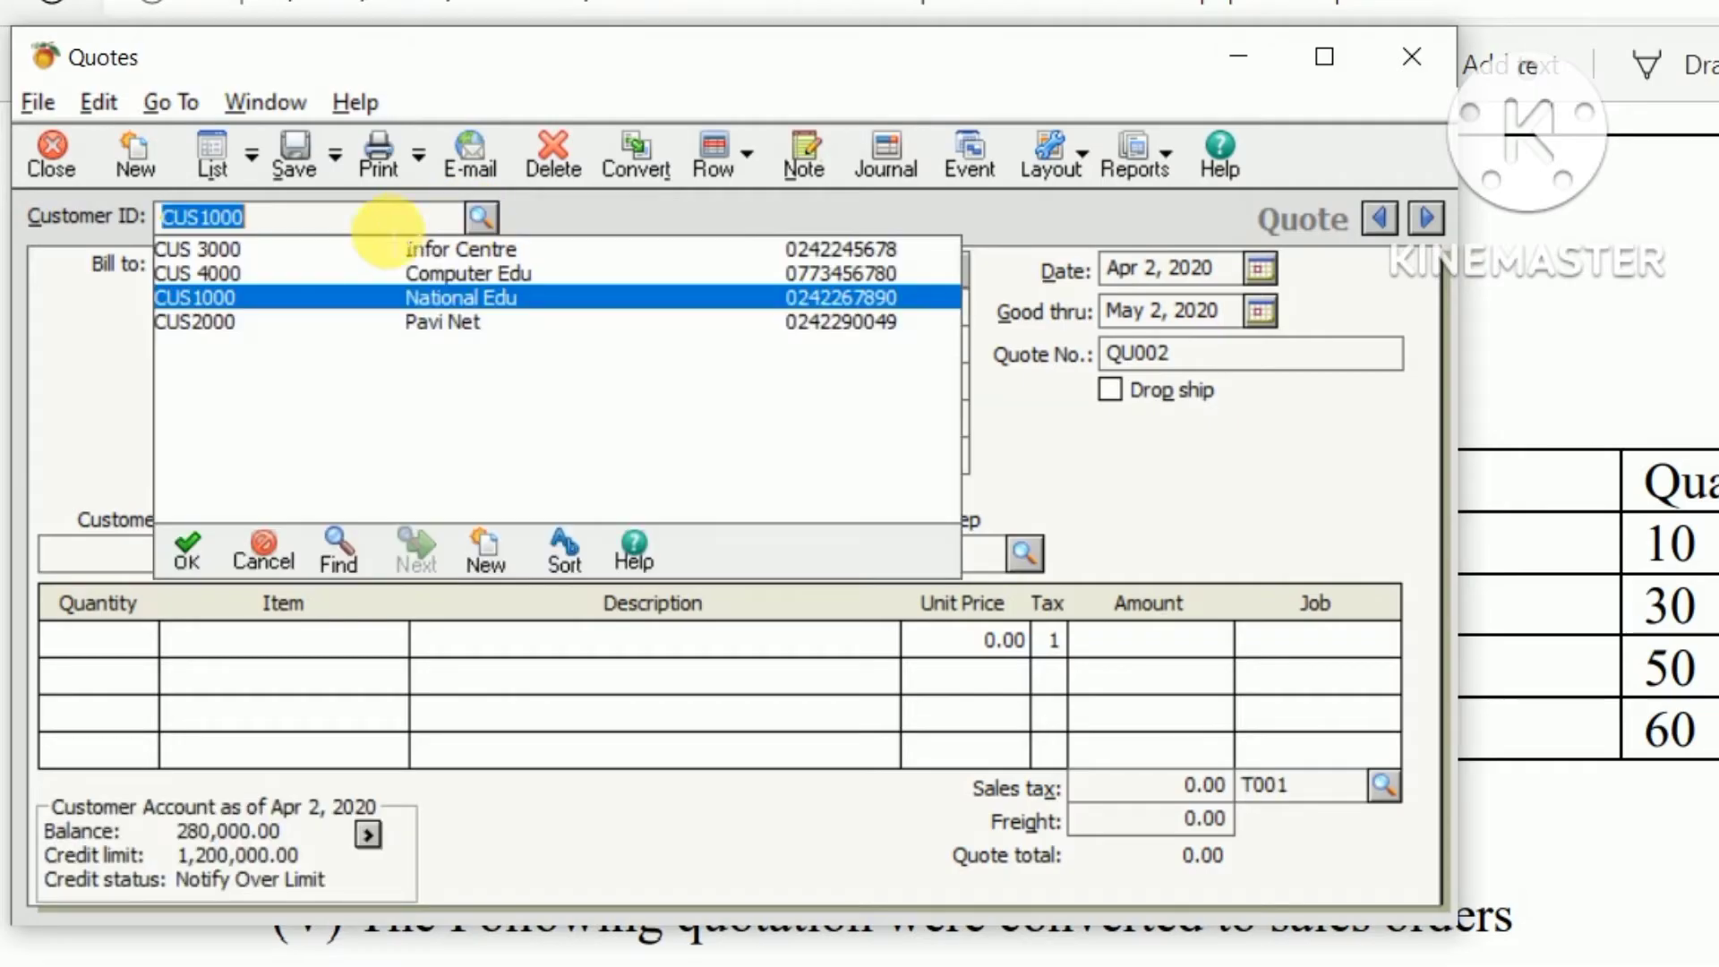
{"action": "double_click", "coordinate": [306, 270]}
{"action": "key", "text": "alt+Tab"}
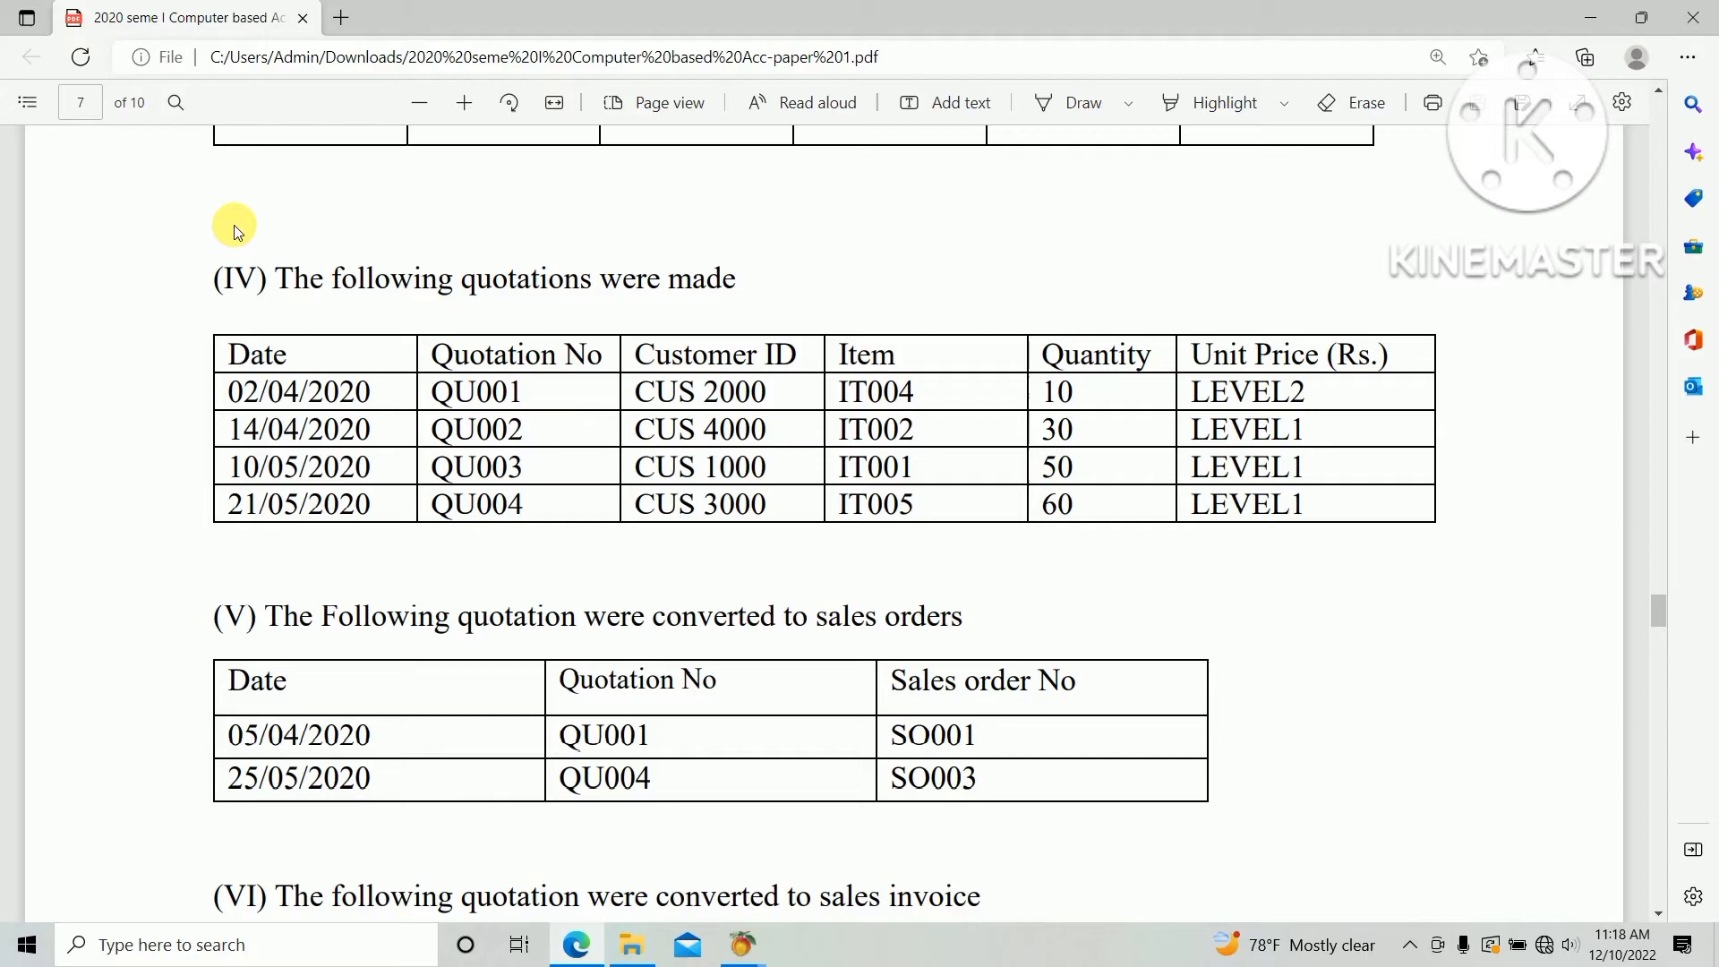
{"action": "key", "text": "alt+Tab"}
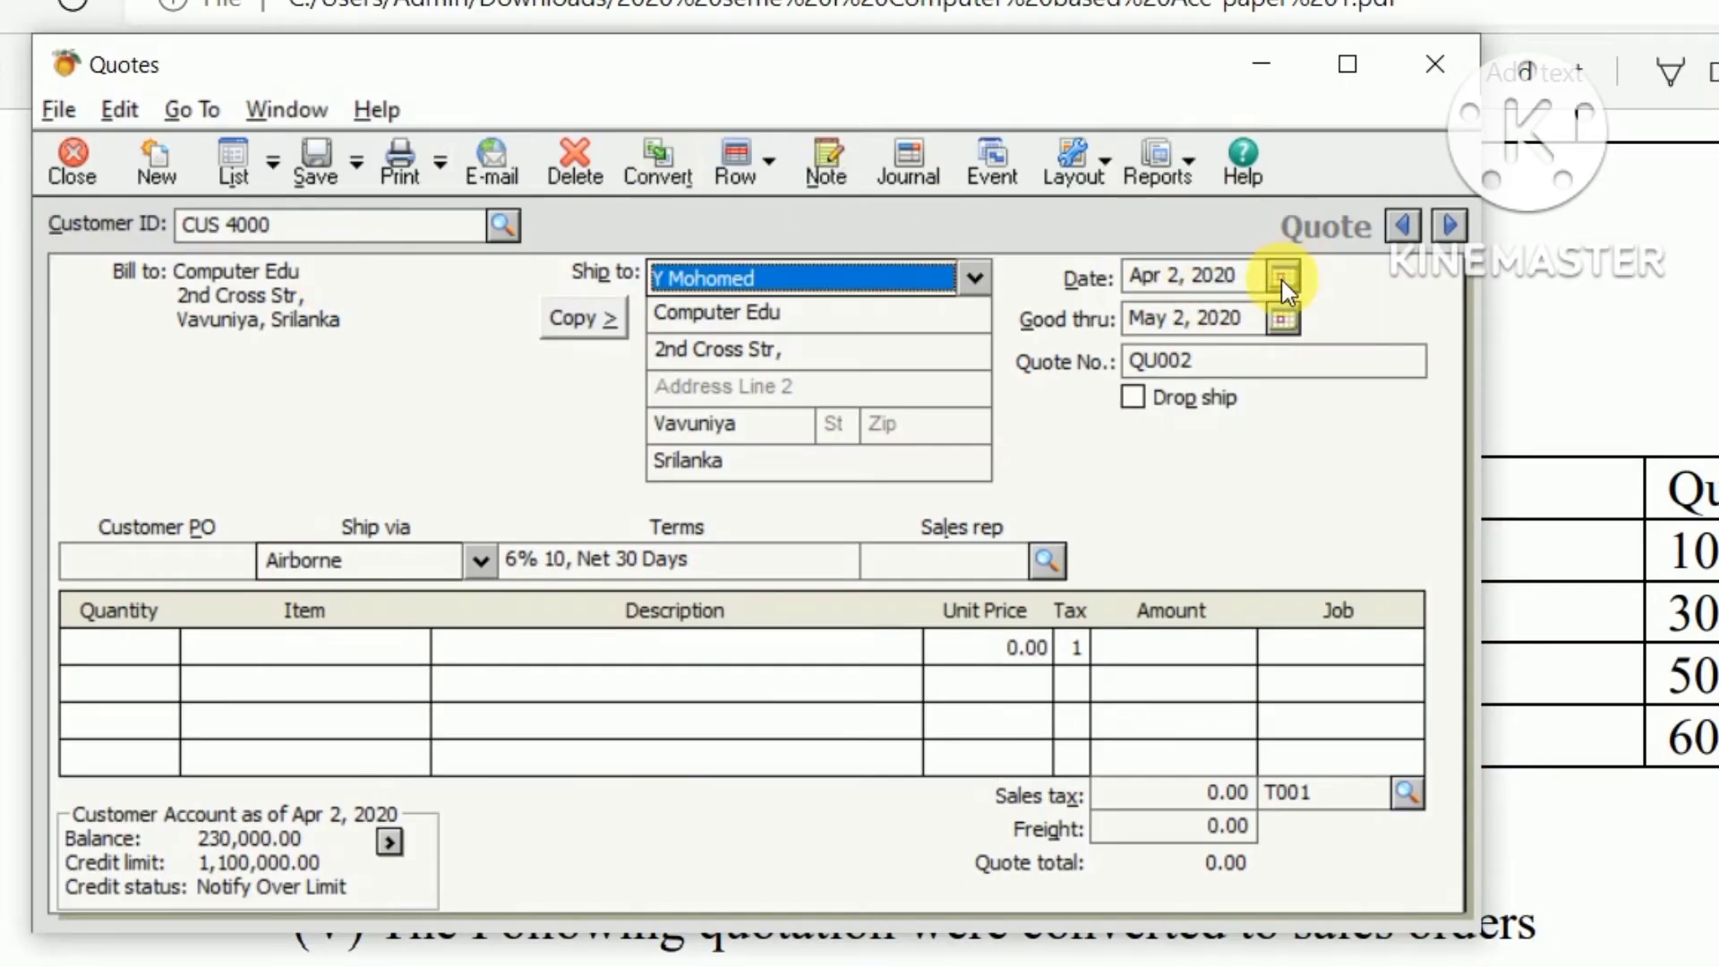
{"action": "left_click", "coordinate": [1282, 280]}
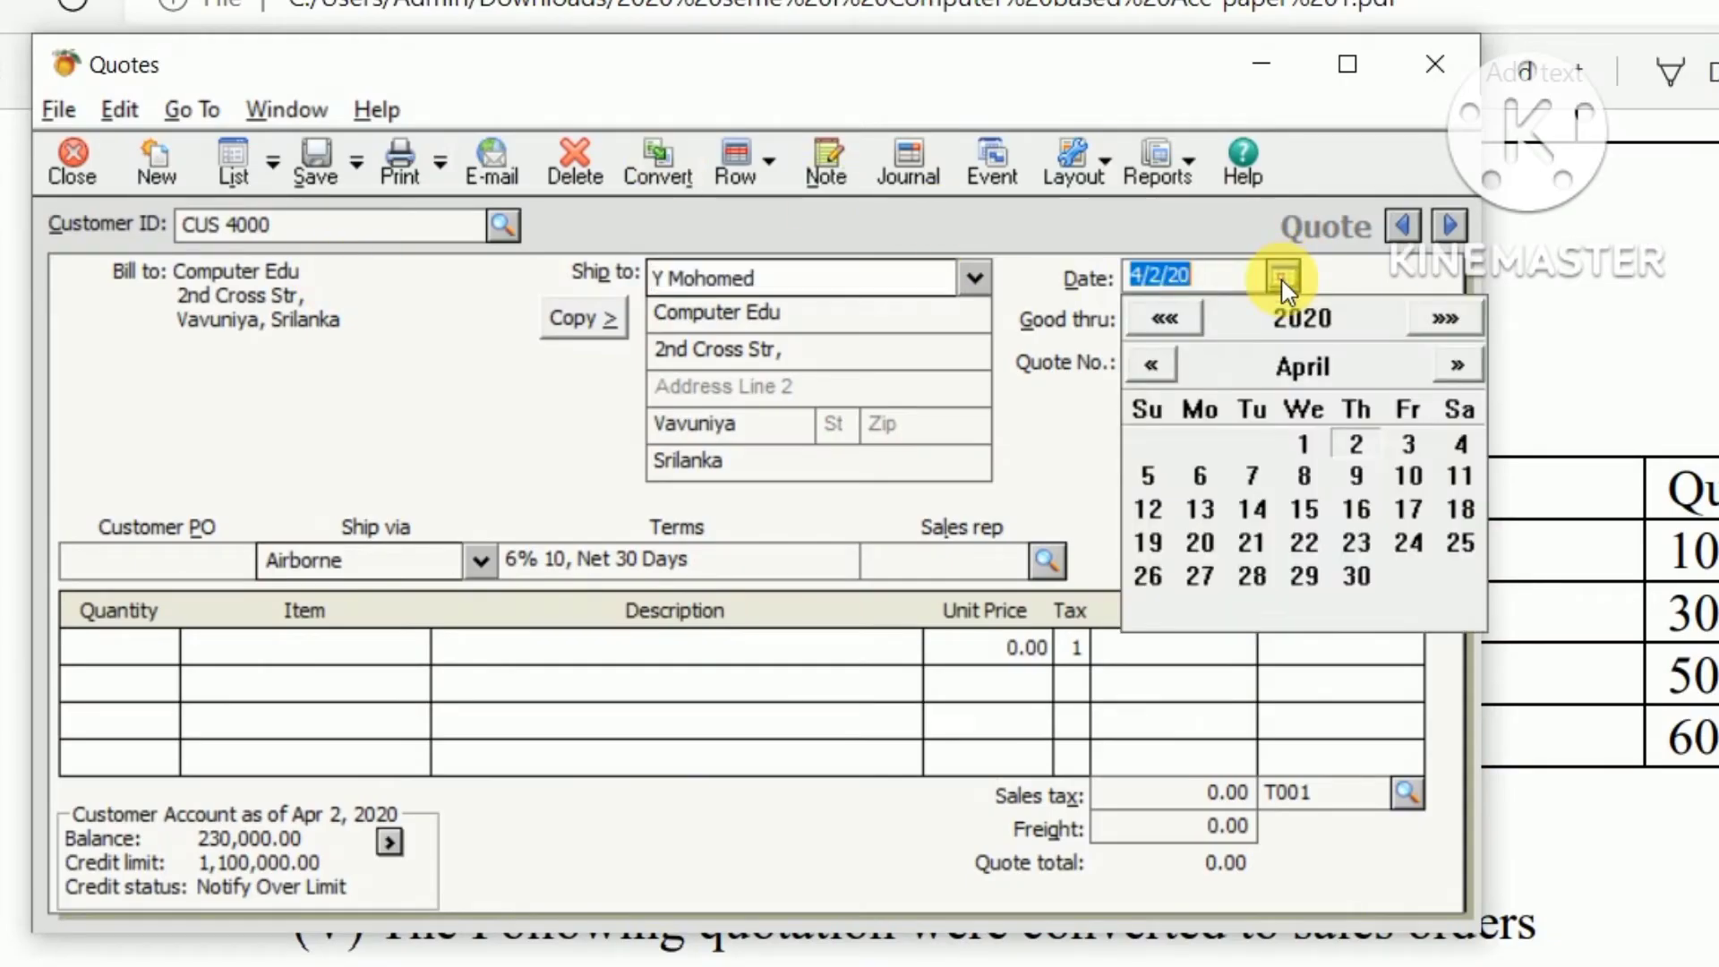
{"action": "left_click", "coordinate": [1255, 512]}
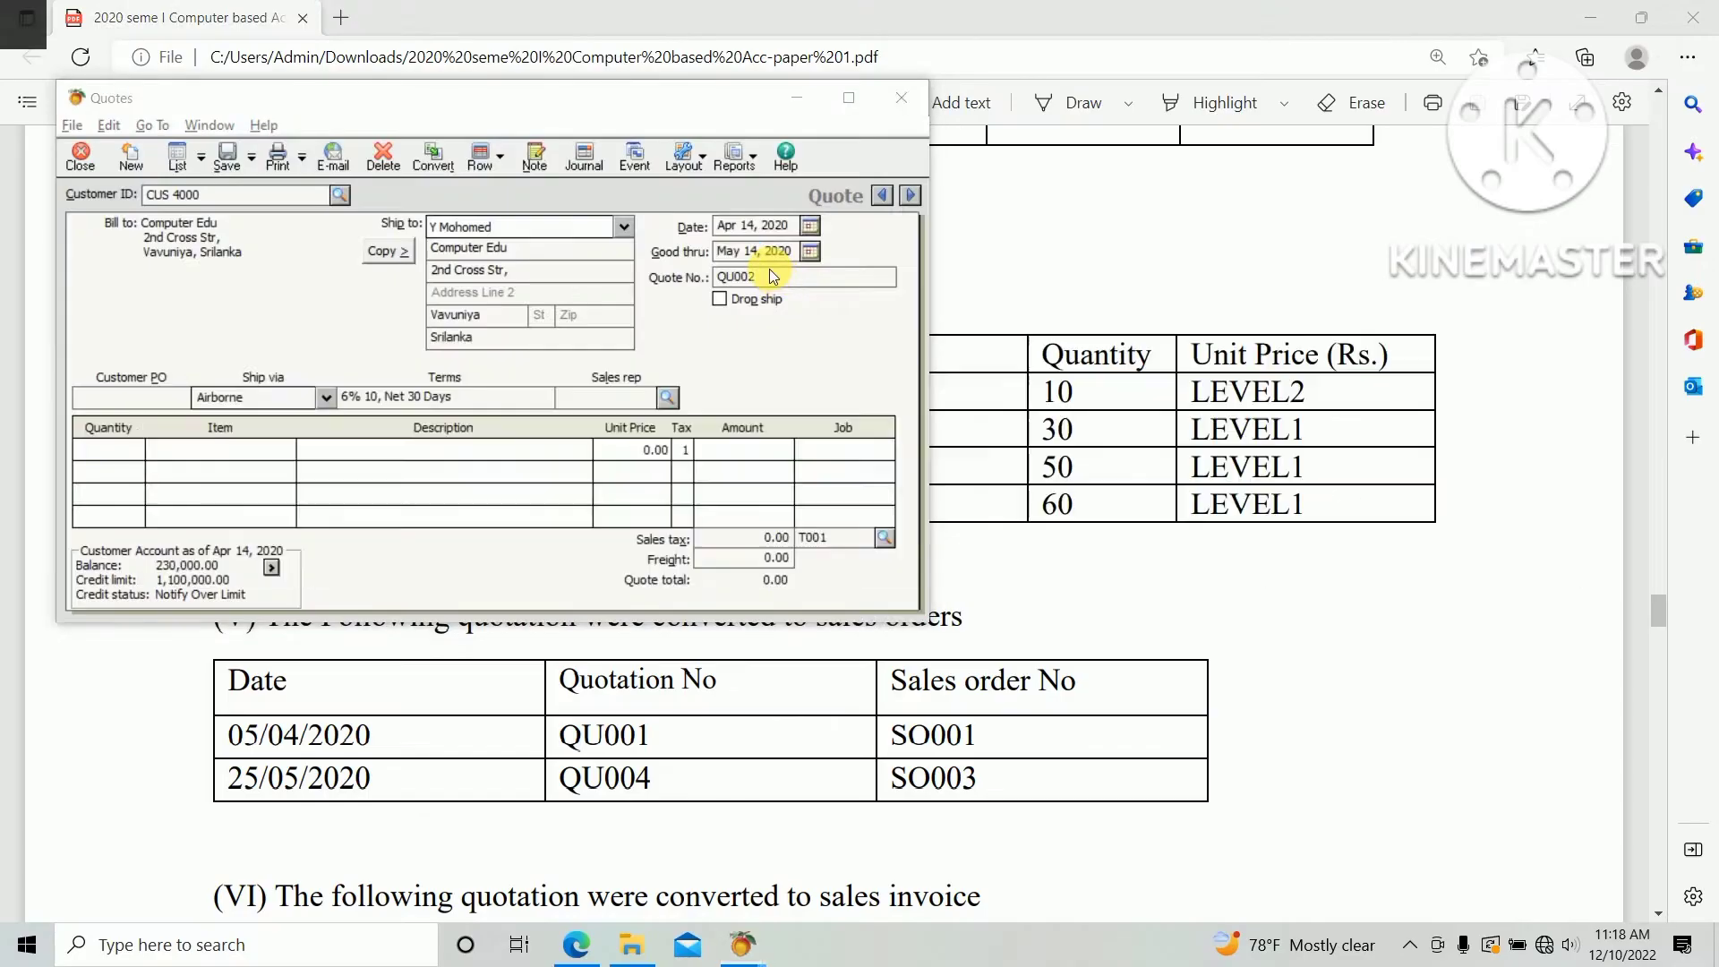
{"action": "key", "text": "alt+Tab"}
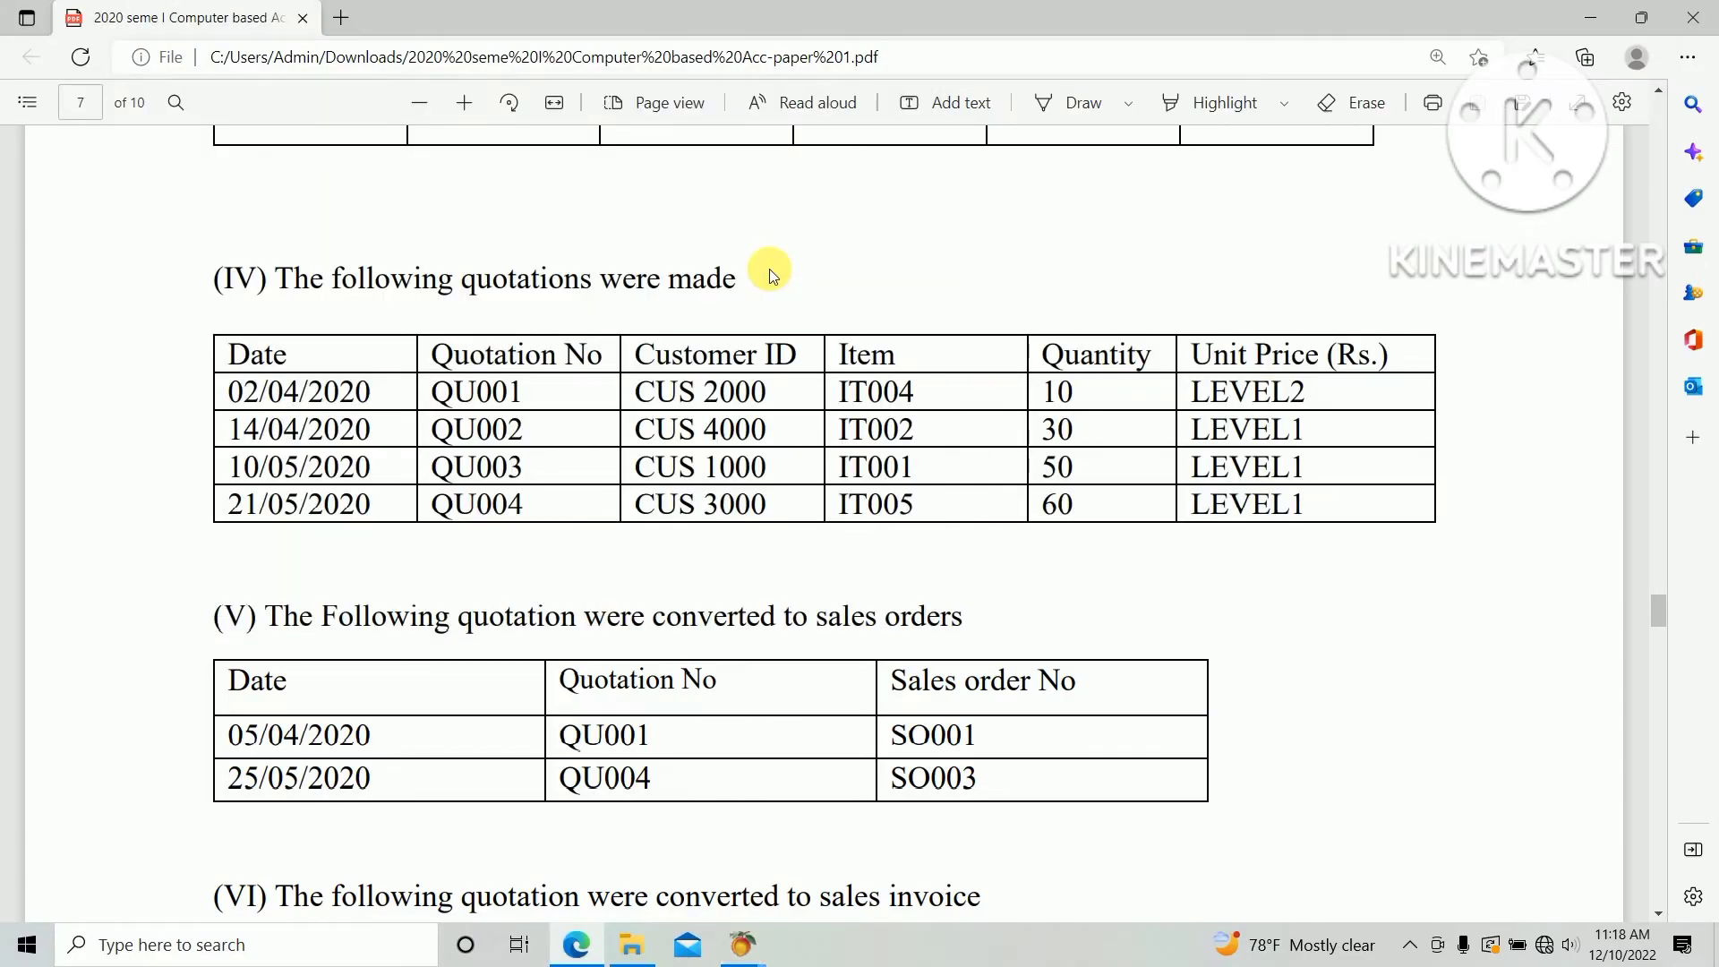
{"action": "key", "text": "alt+Tab"}
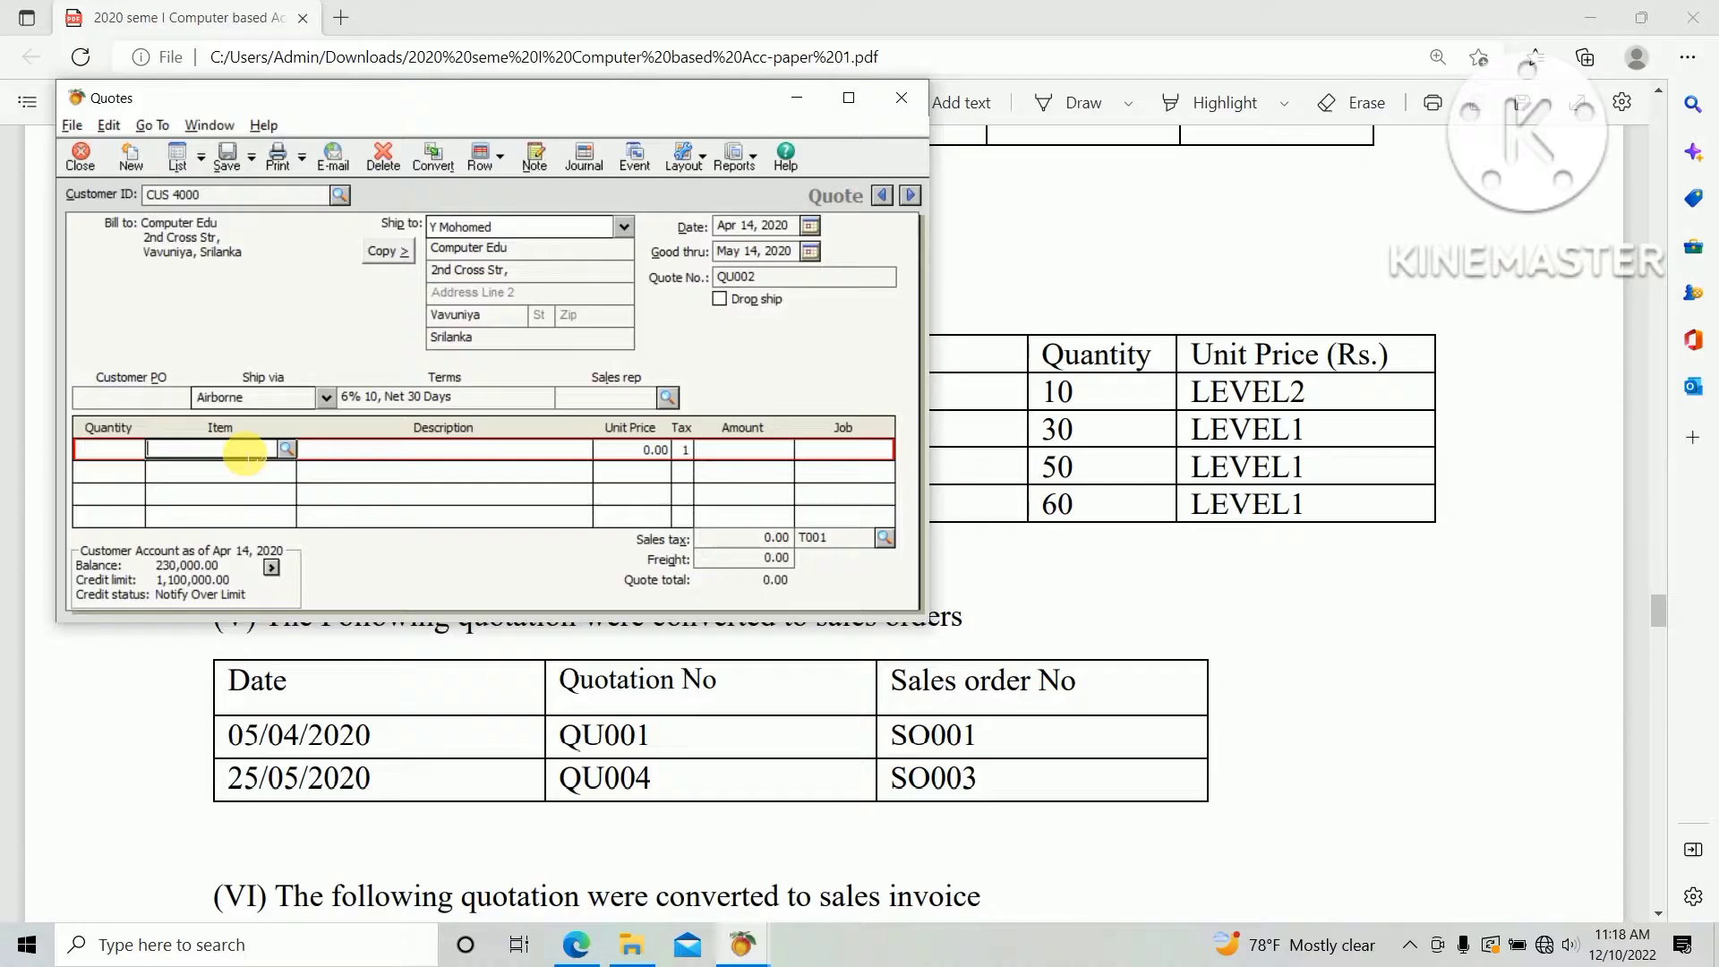
Add a line for 30 units of item IT002
{"action": "key", "text": "alt+Tab"}
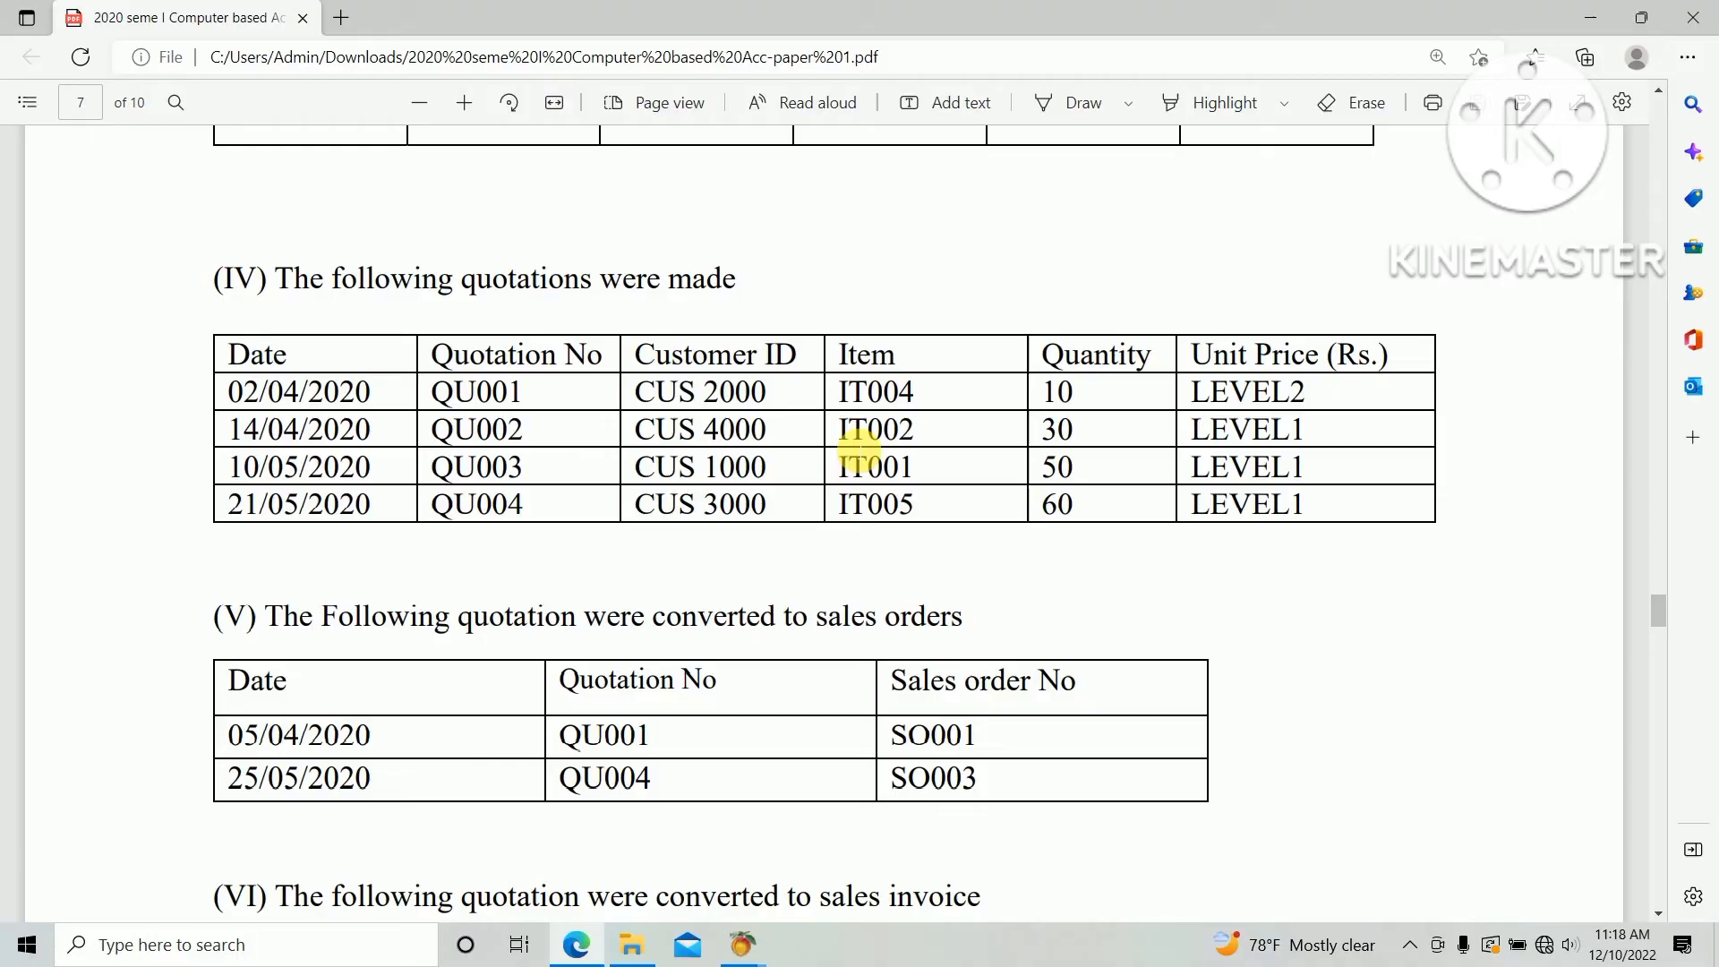
{"action": "key", "text": "alt+Tab"}
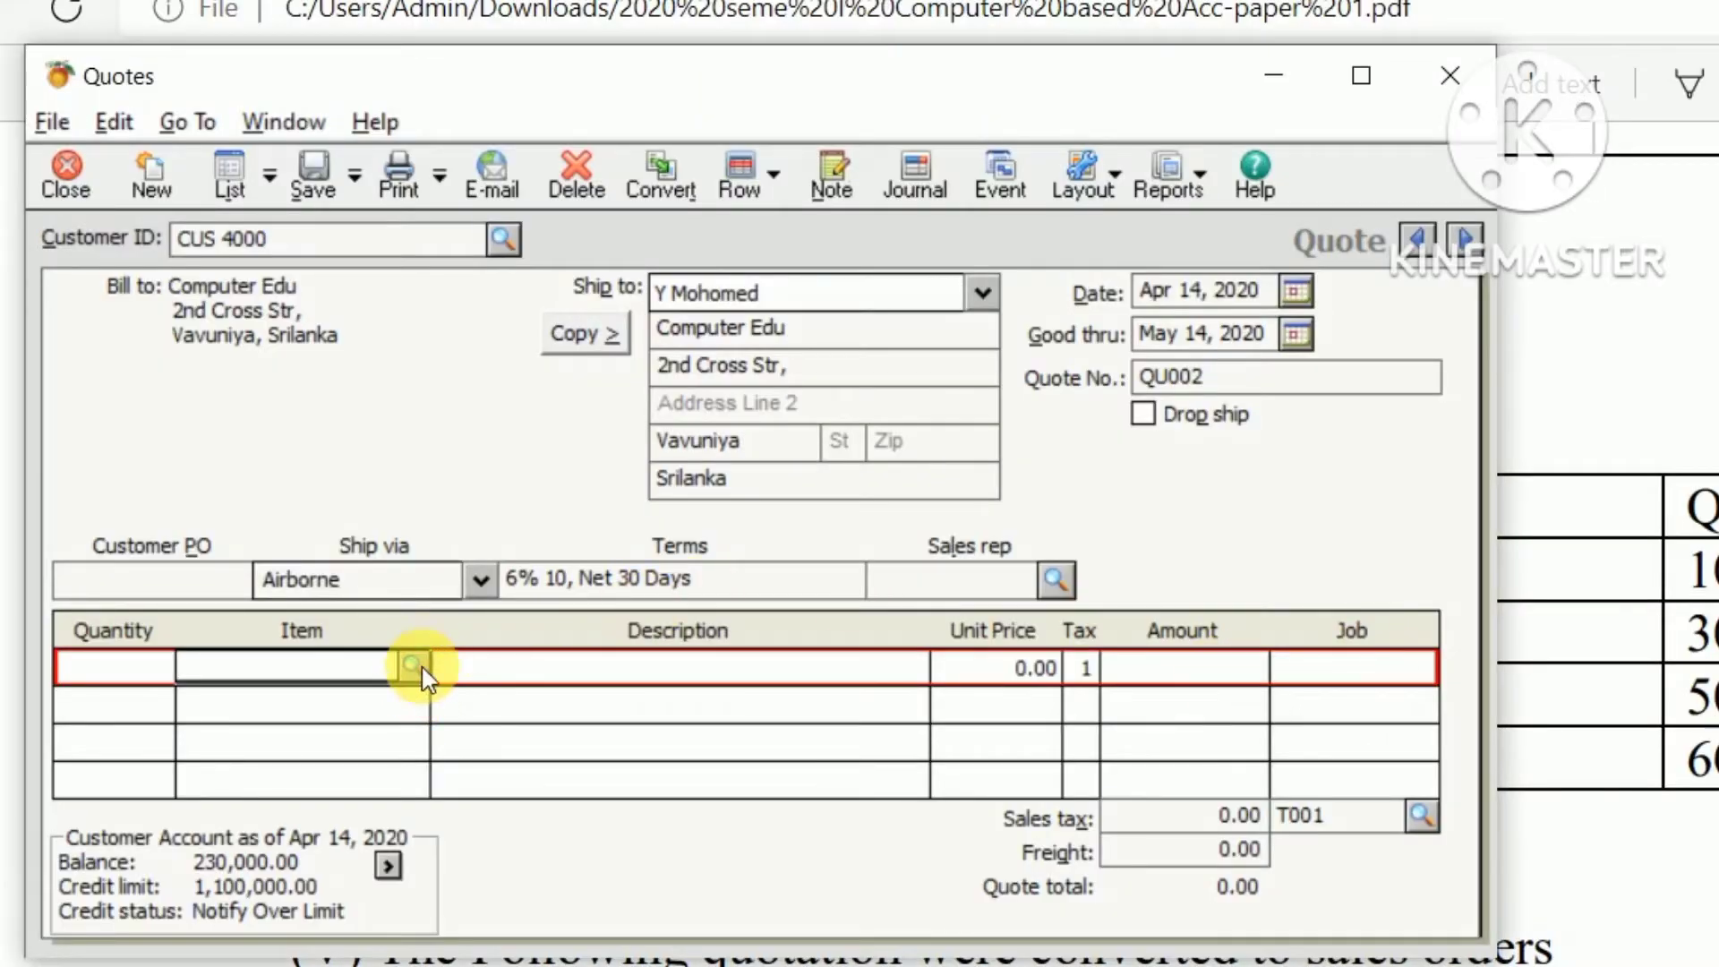
{"action": "left_click", "coordinate": [415, 664]}
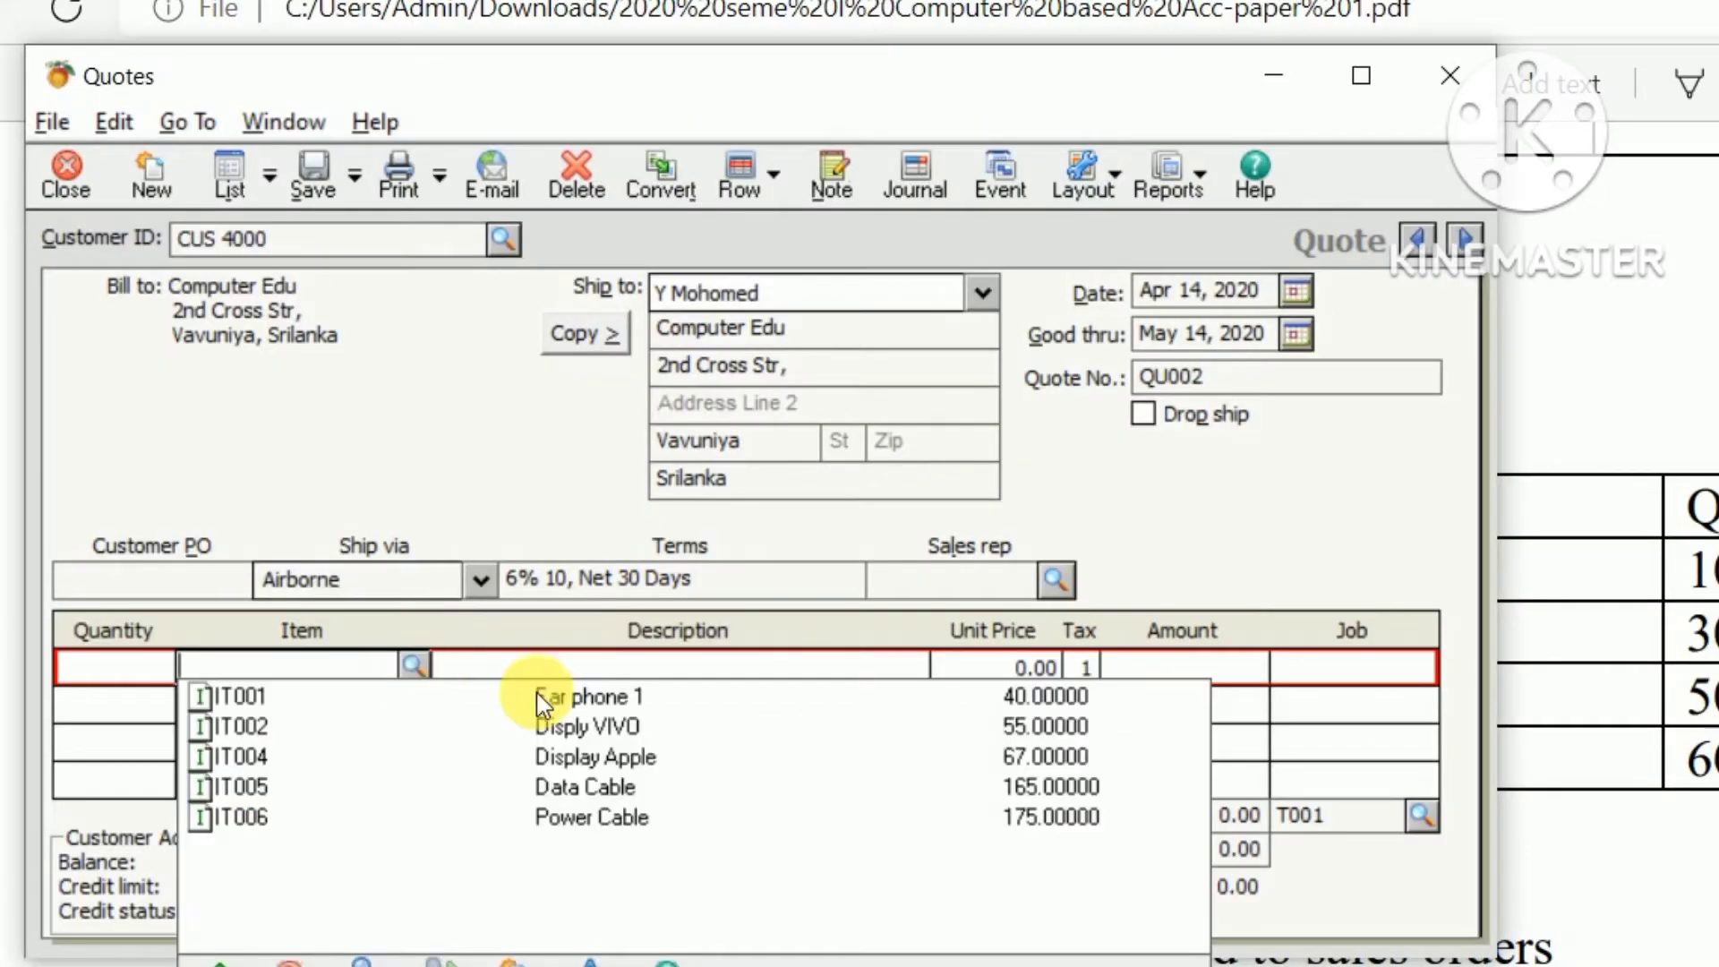
{"action": "left_click", "coordinate": [422, 731]}
{"action": "left_click", "coordinate": [94, 668]}
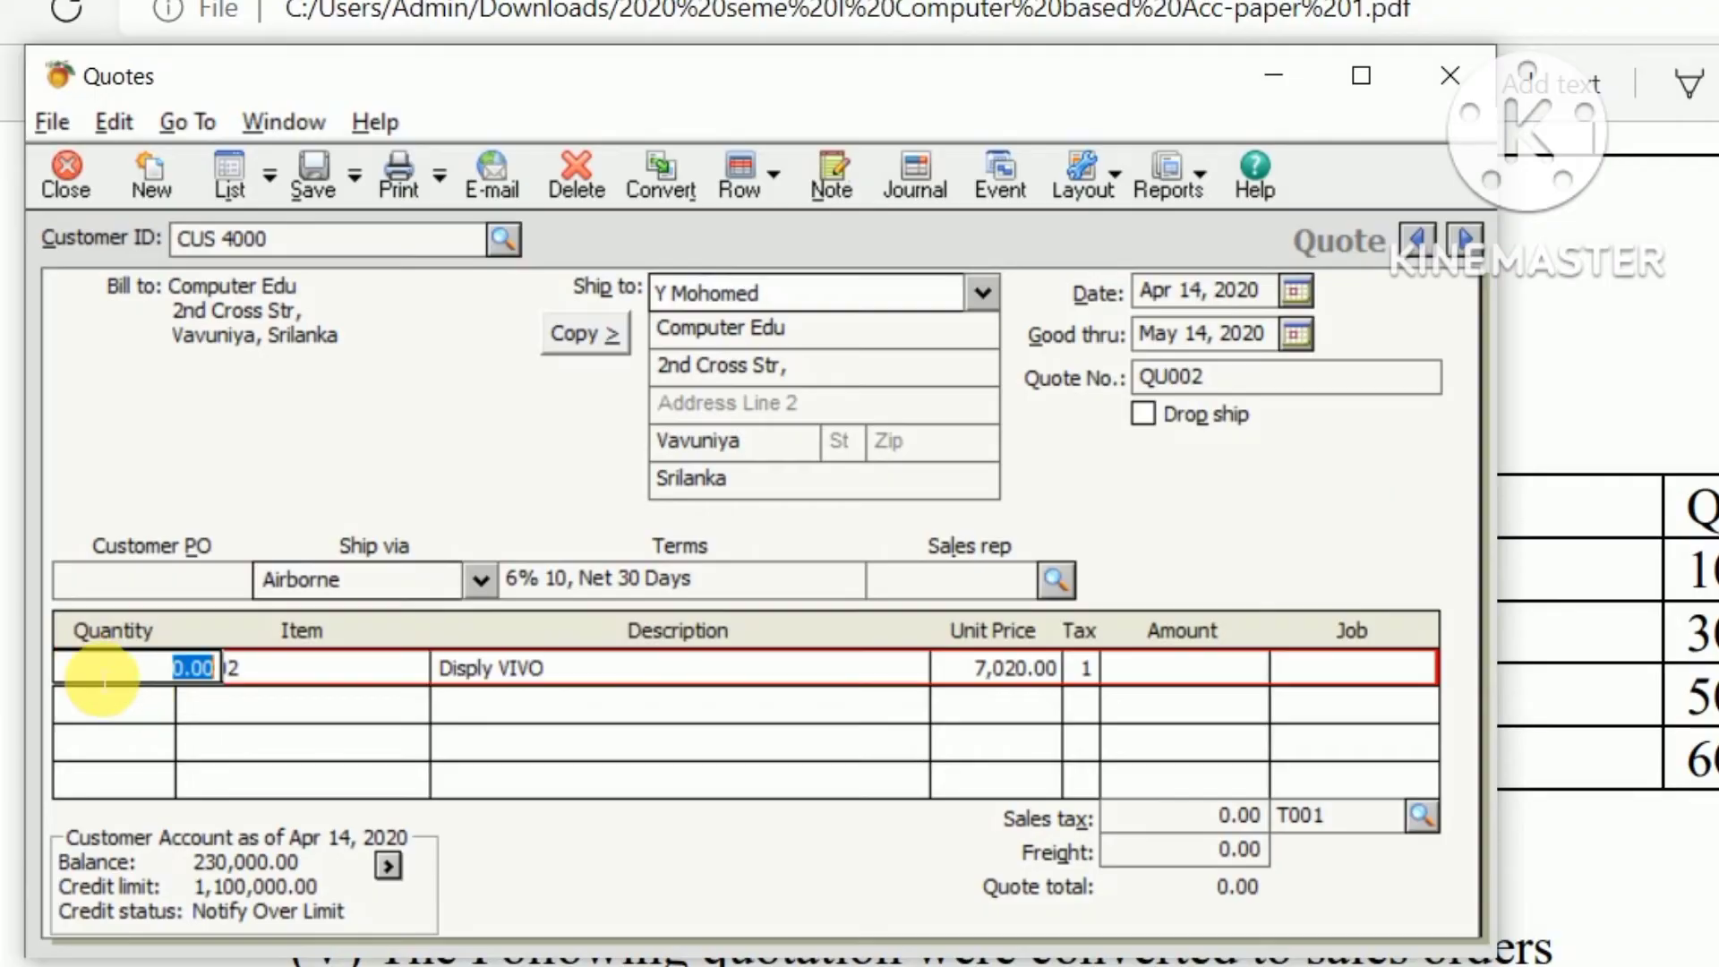
{"action": "key", "text": "alt+Tab"}
{"action": "key", "text": "alt+Tab"}
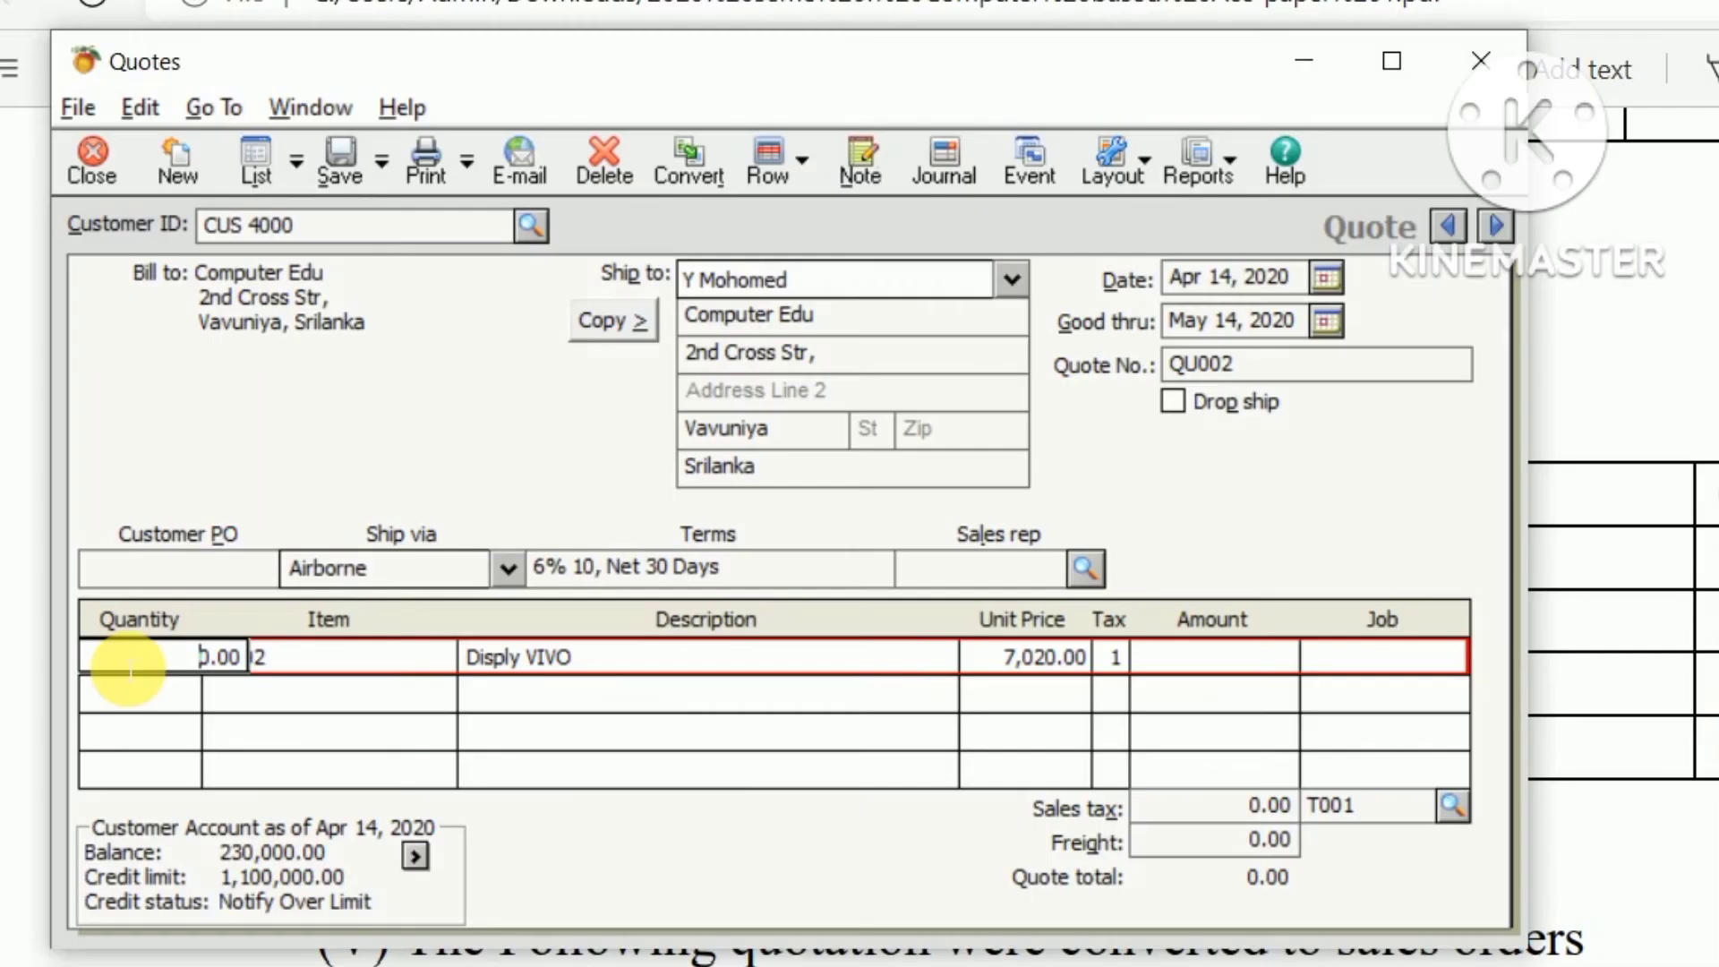
{"action": "type", "text": "30"}
{"action": "key", "text": "Tab"}
{"action": "key", "text": "Tab"}
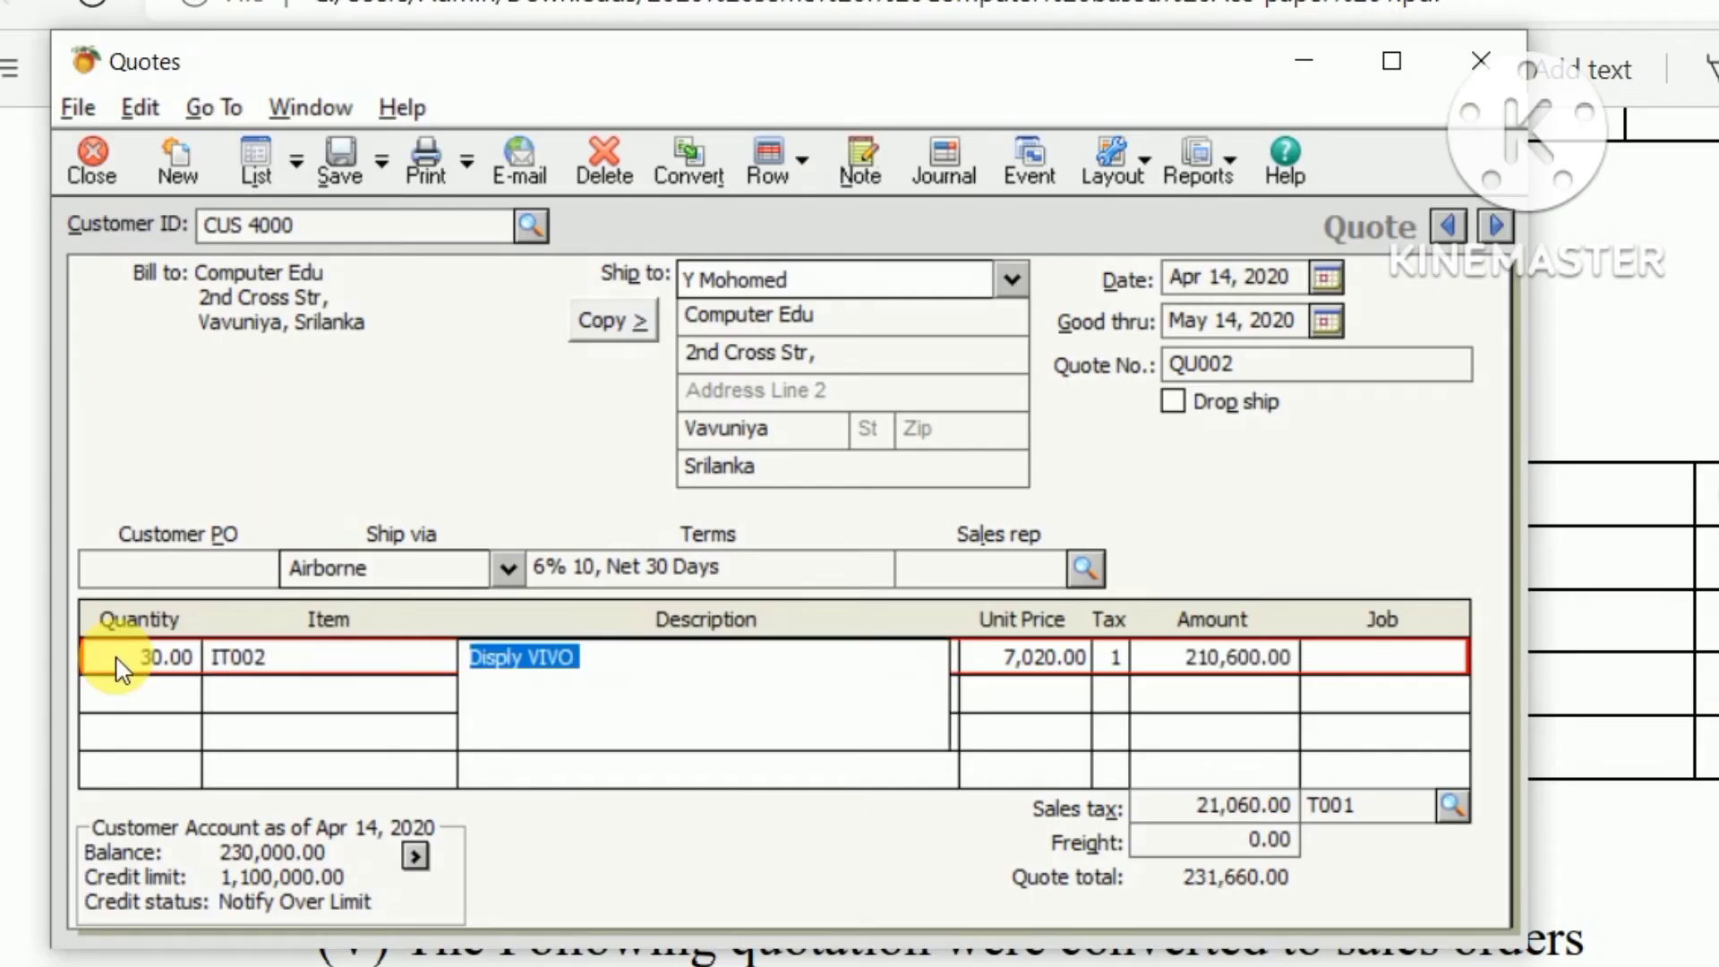
{"action": "key", "text": "Tab"}
Keep IT002's unit price at 7,020.00 from the price level list
{"action": "key", "text": "alt+Tab"}
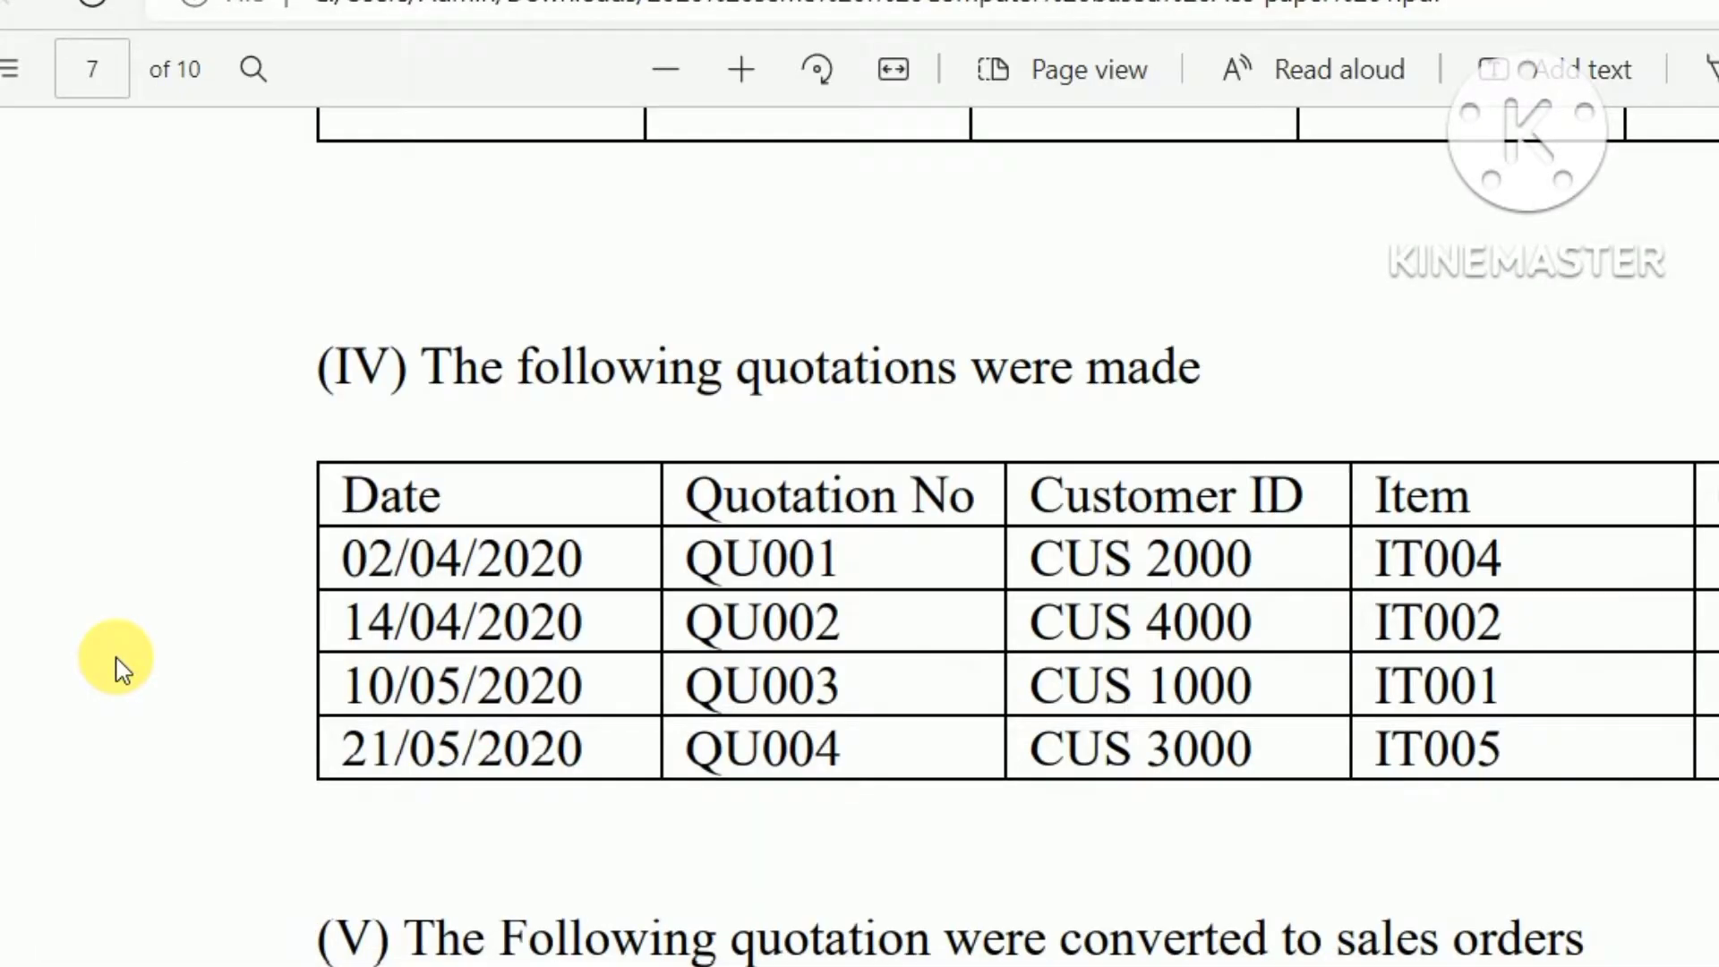
{"action": "key", "text": "alt+Tab"}
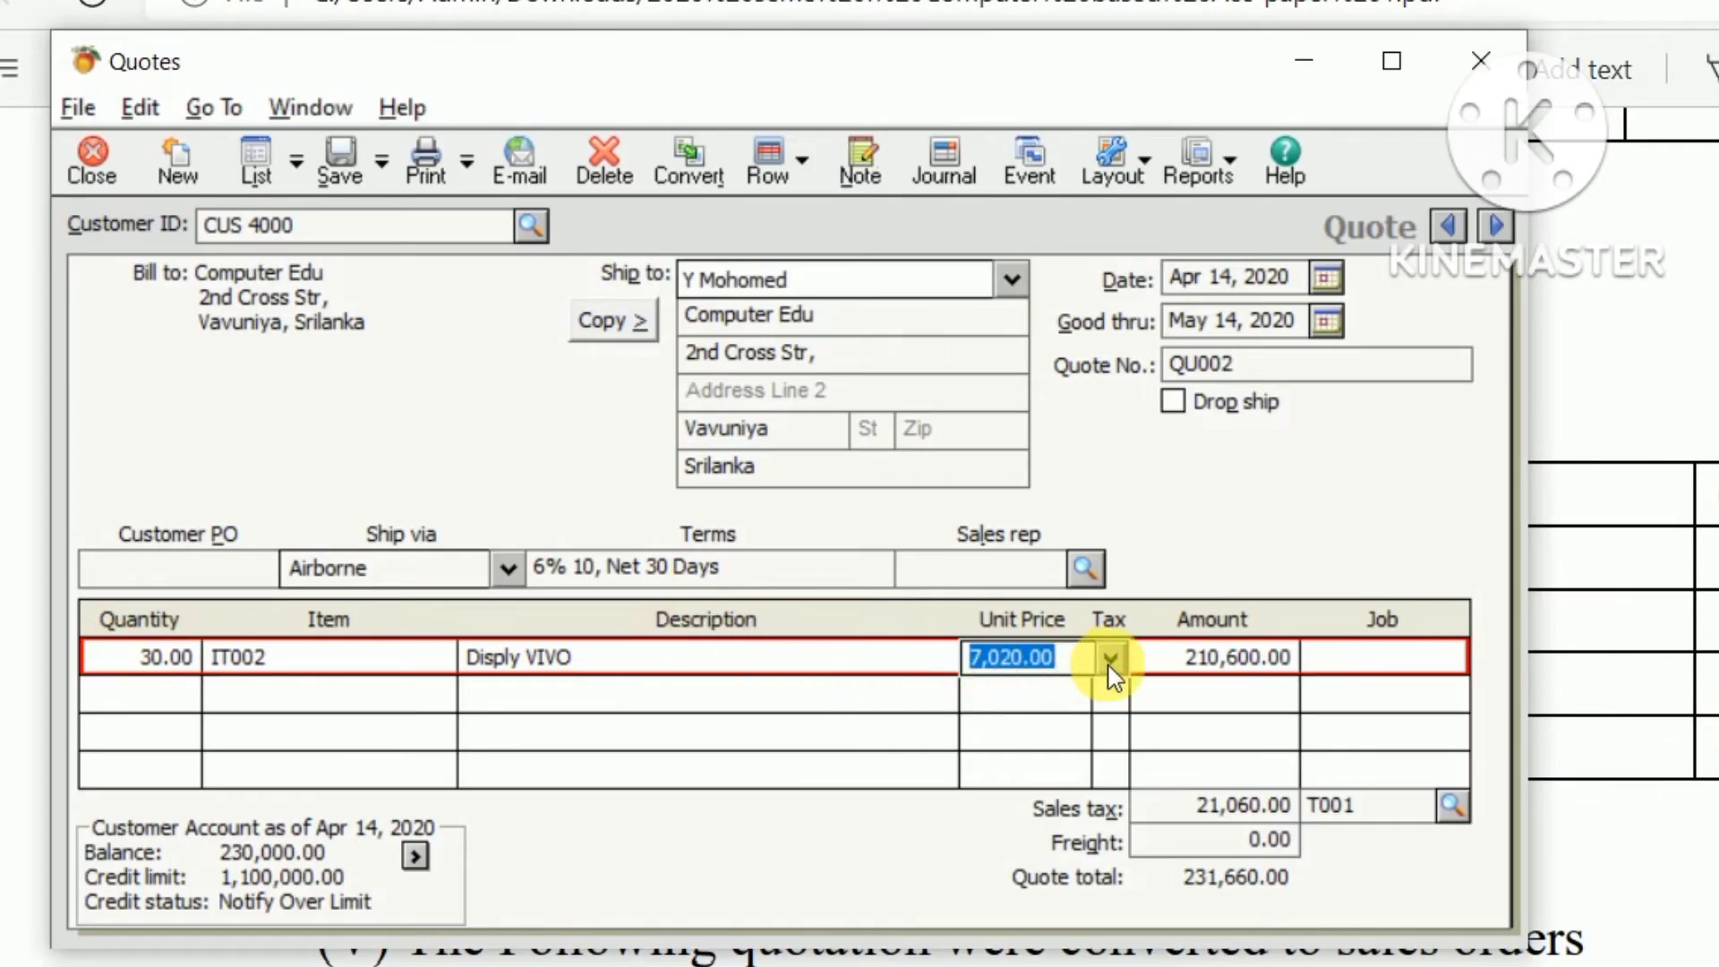
{"action": "left_click", "coordinate": [1110, 659]}
{"action": "left_click", "coordinate": [1099, 702]}
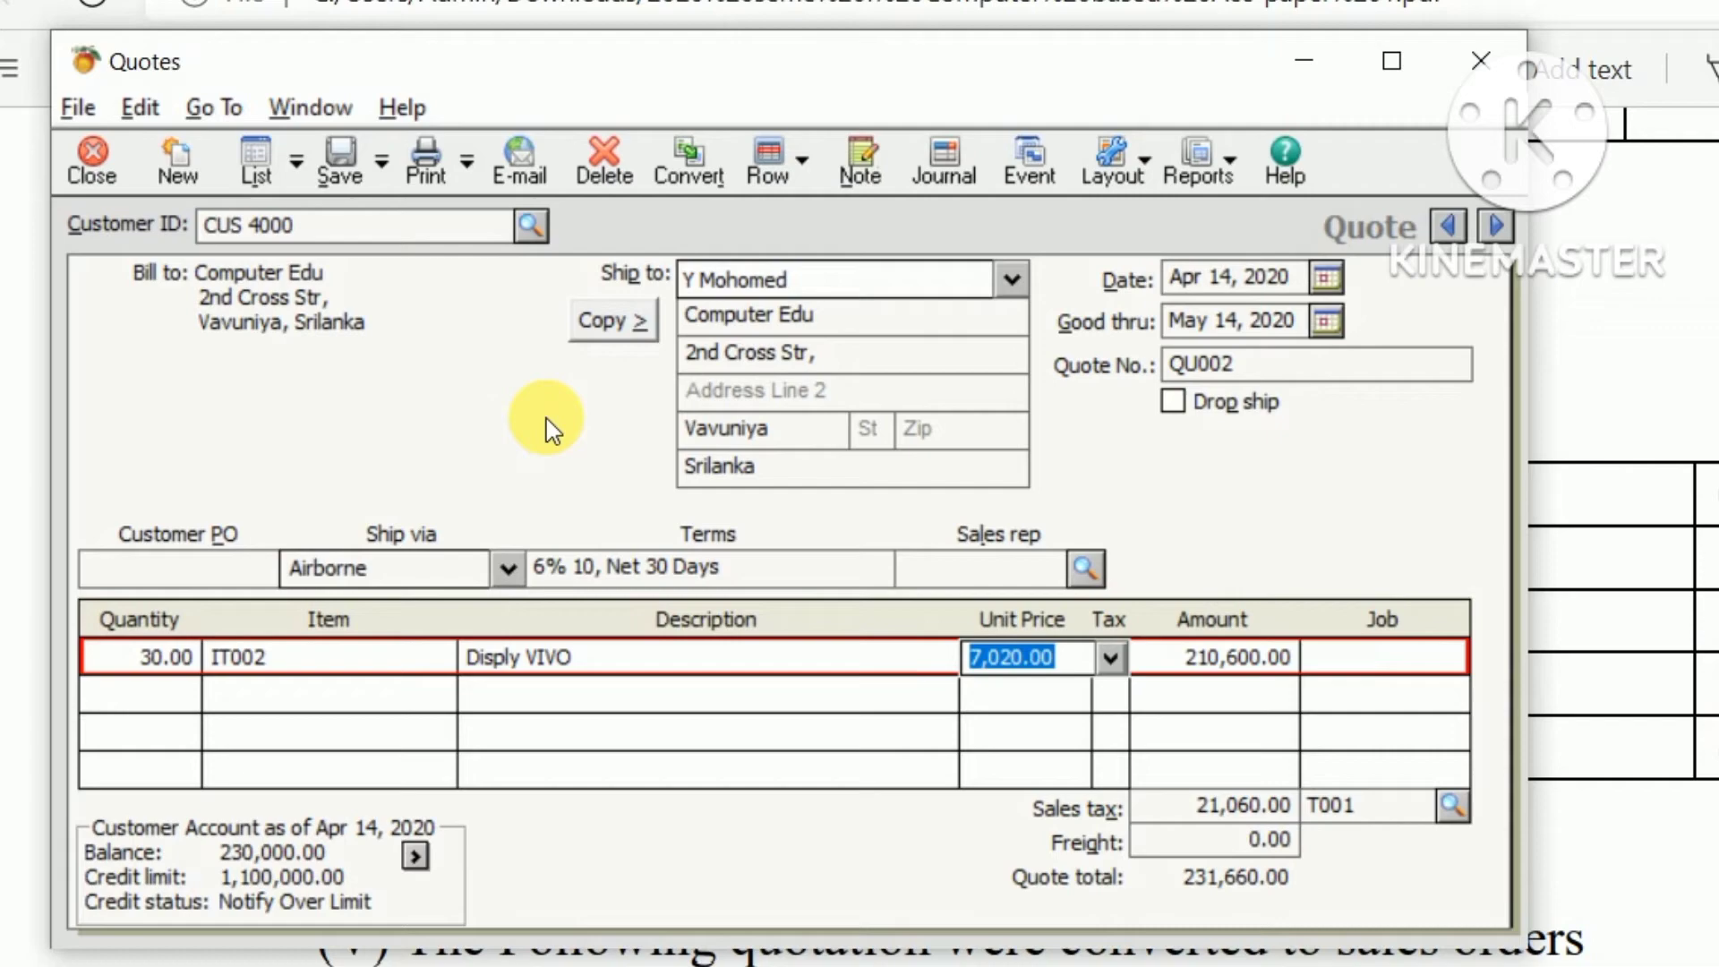
Save QU002, then set the new quote to CUS1000 (National Edu) dated May 10, 2020
{"action": "left_click", "coordinate": [343, 161]}
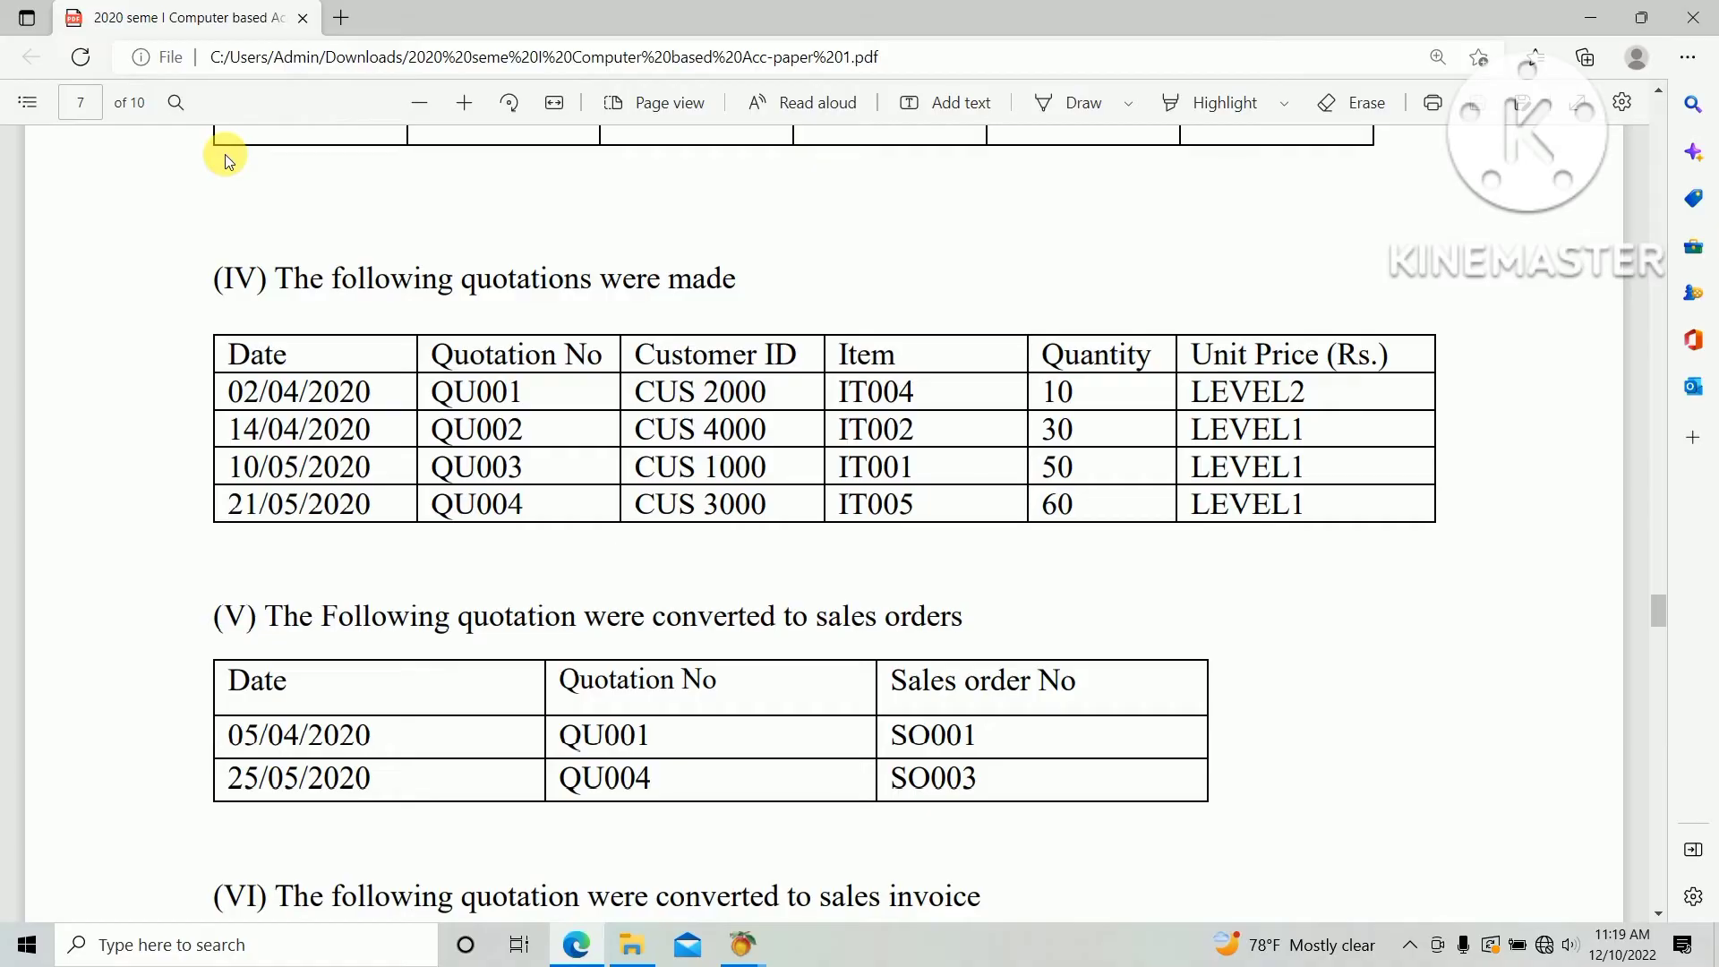
{"action": "key", "text": "alt+Tab"}
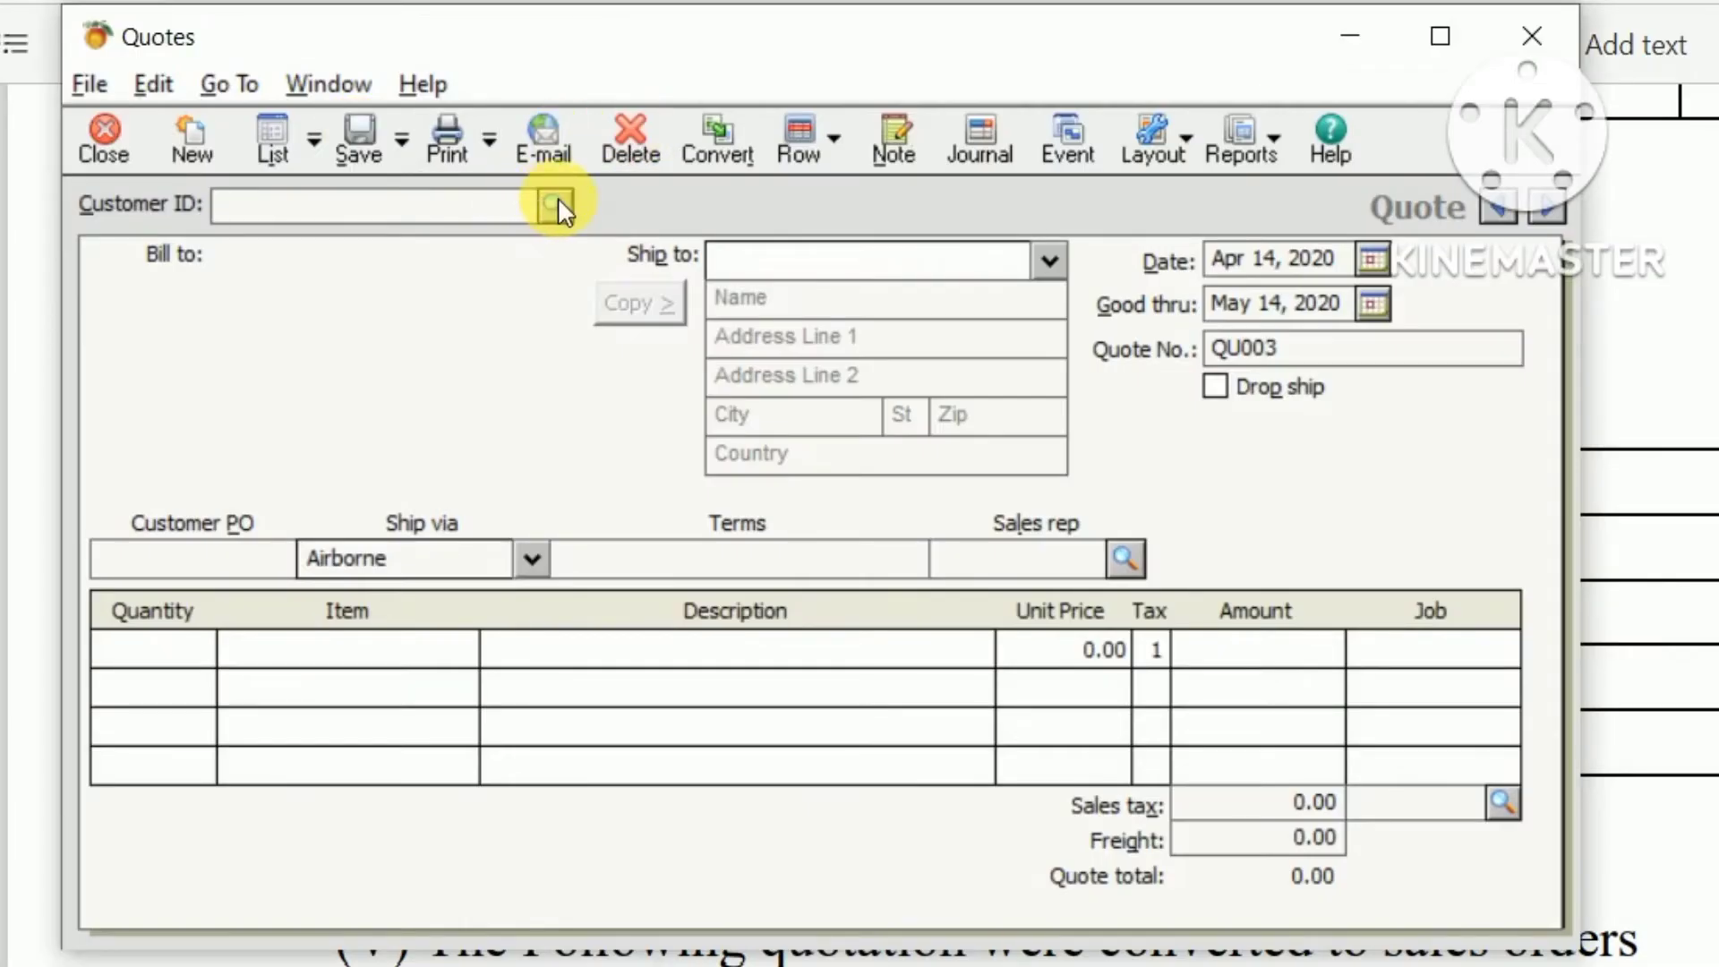
{"action": "left_click", "coordinate": [553, 205]}
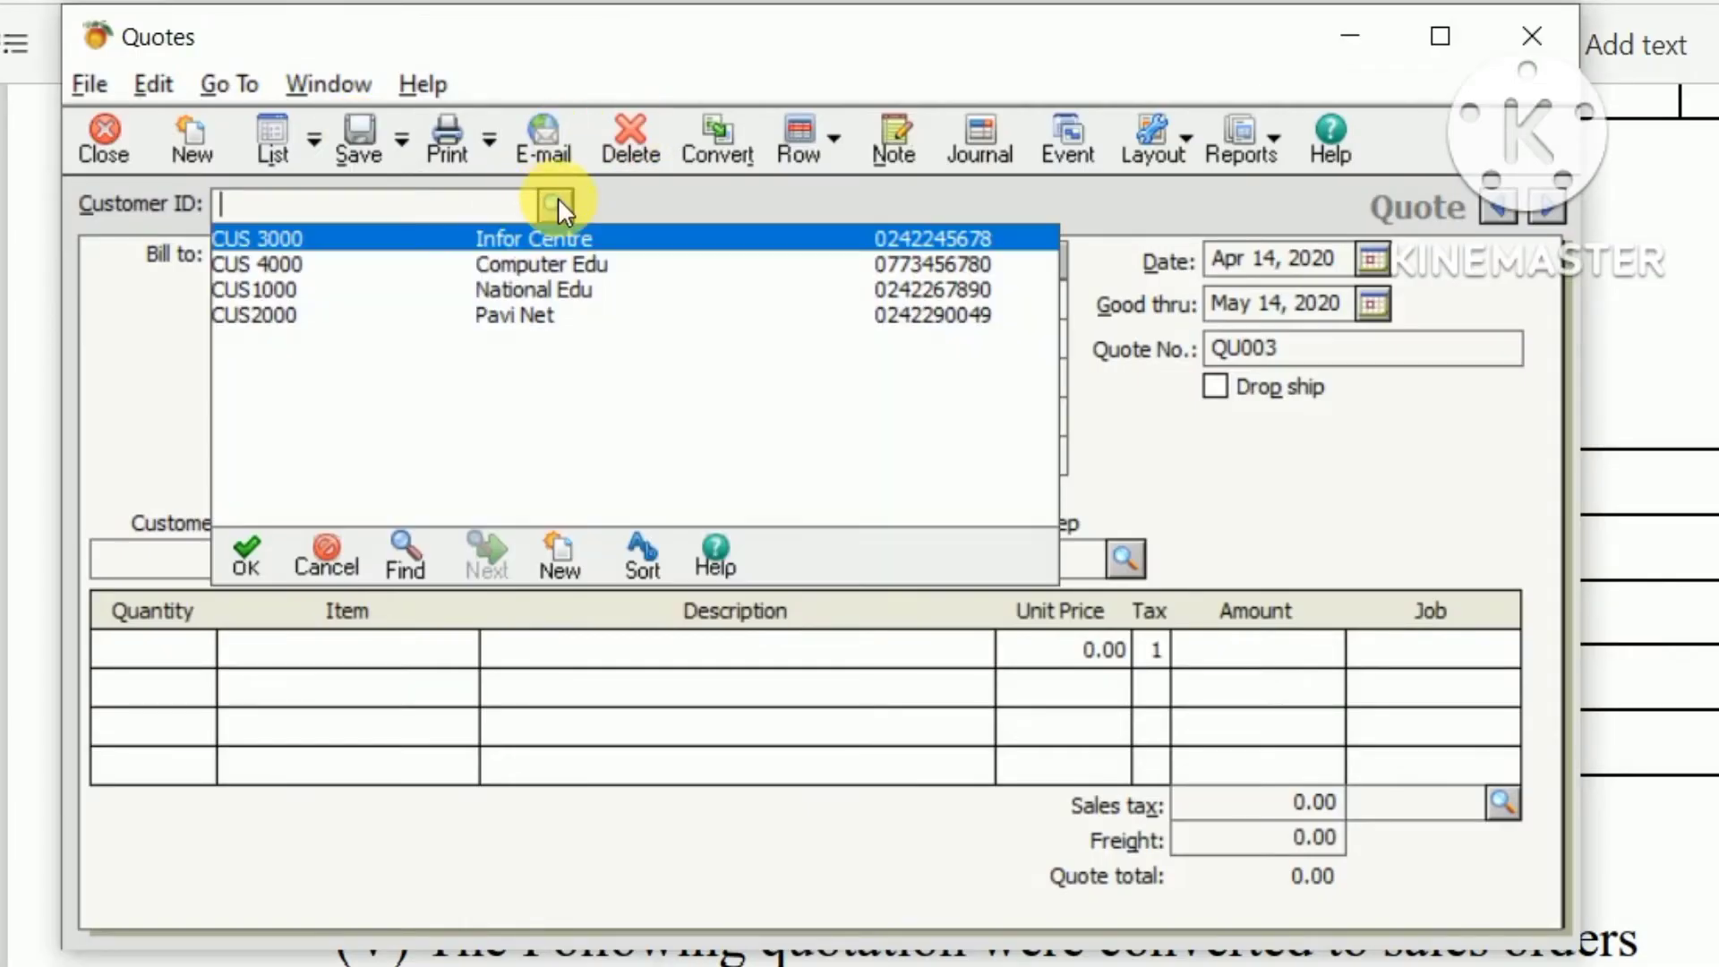
{"action": "double_click", "coordinate": [329, 290]}
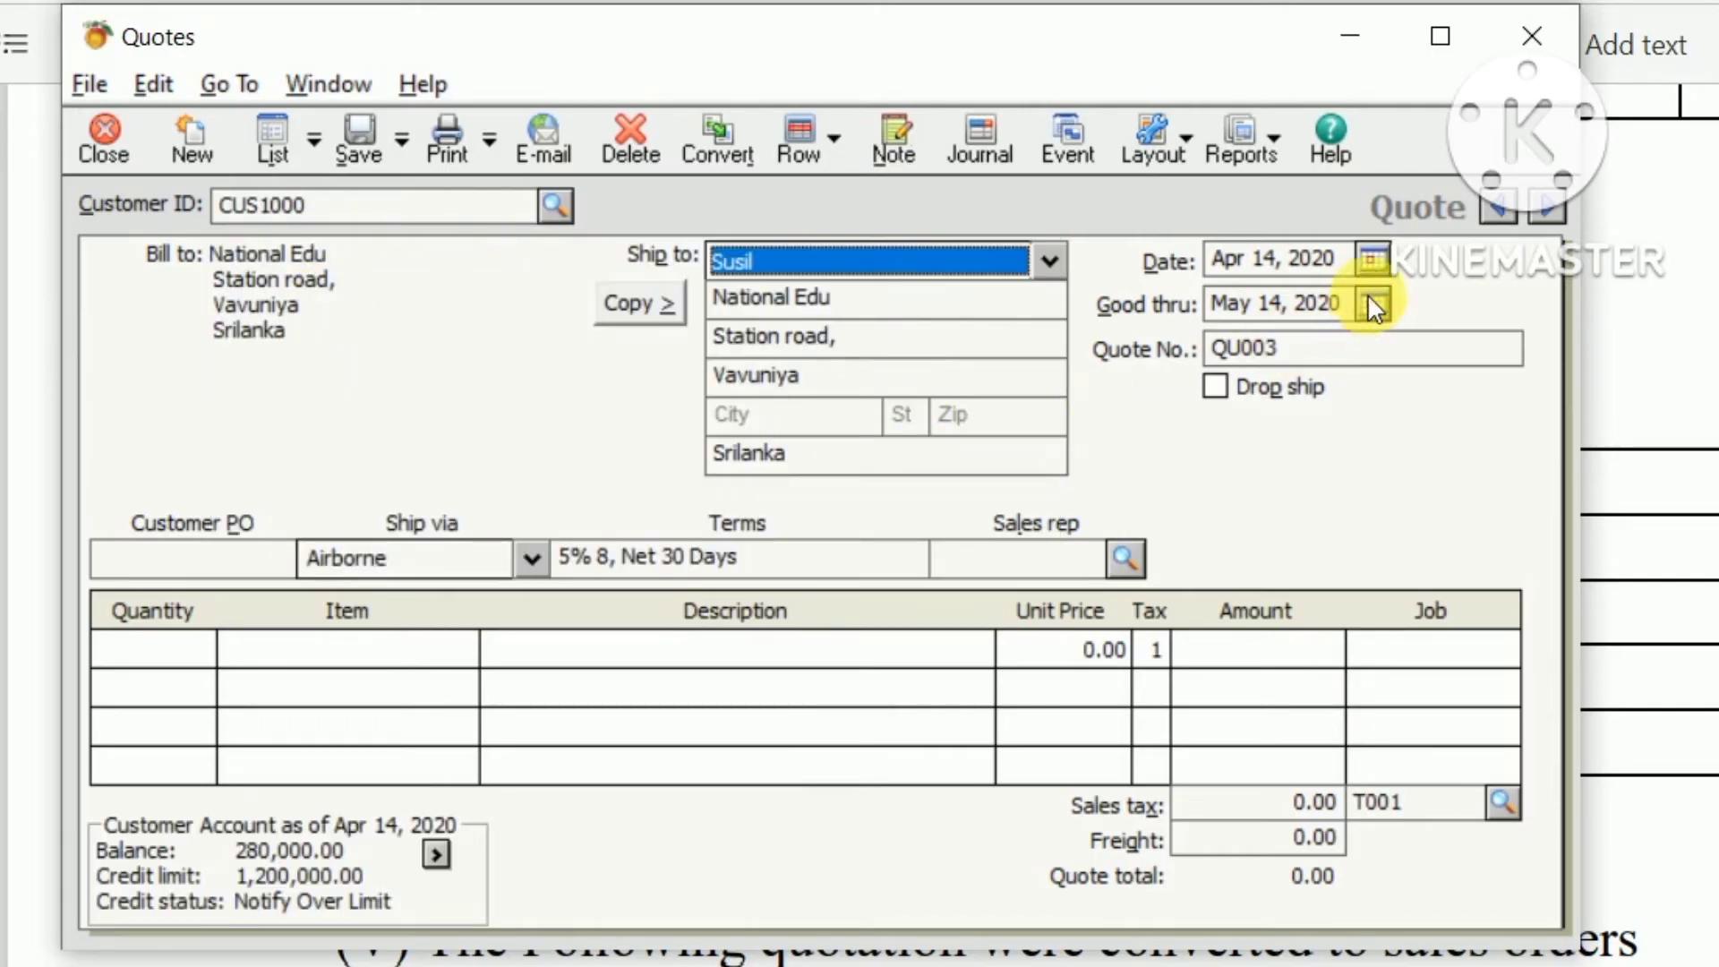
{"action": "left_click", "coordinate": [1371, 259]}
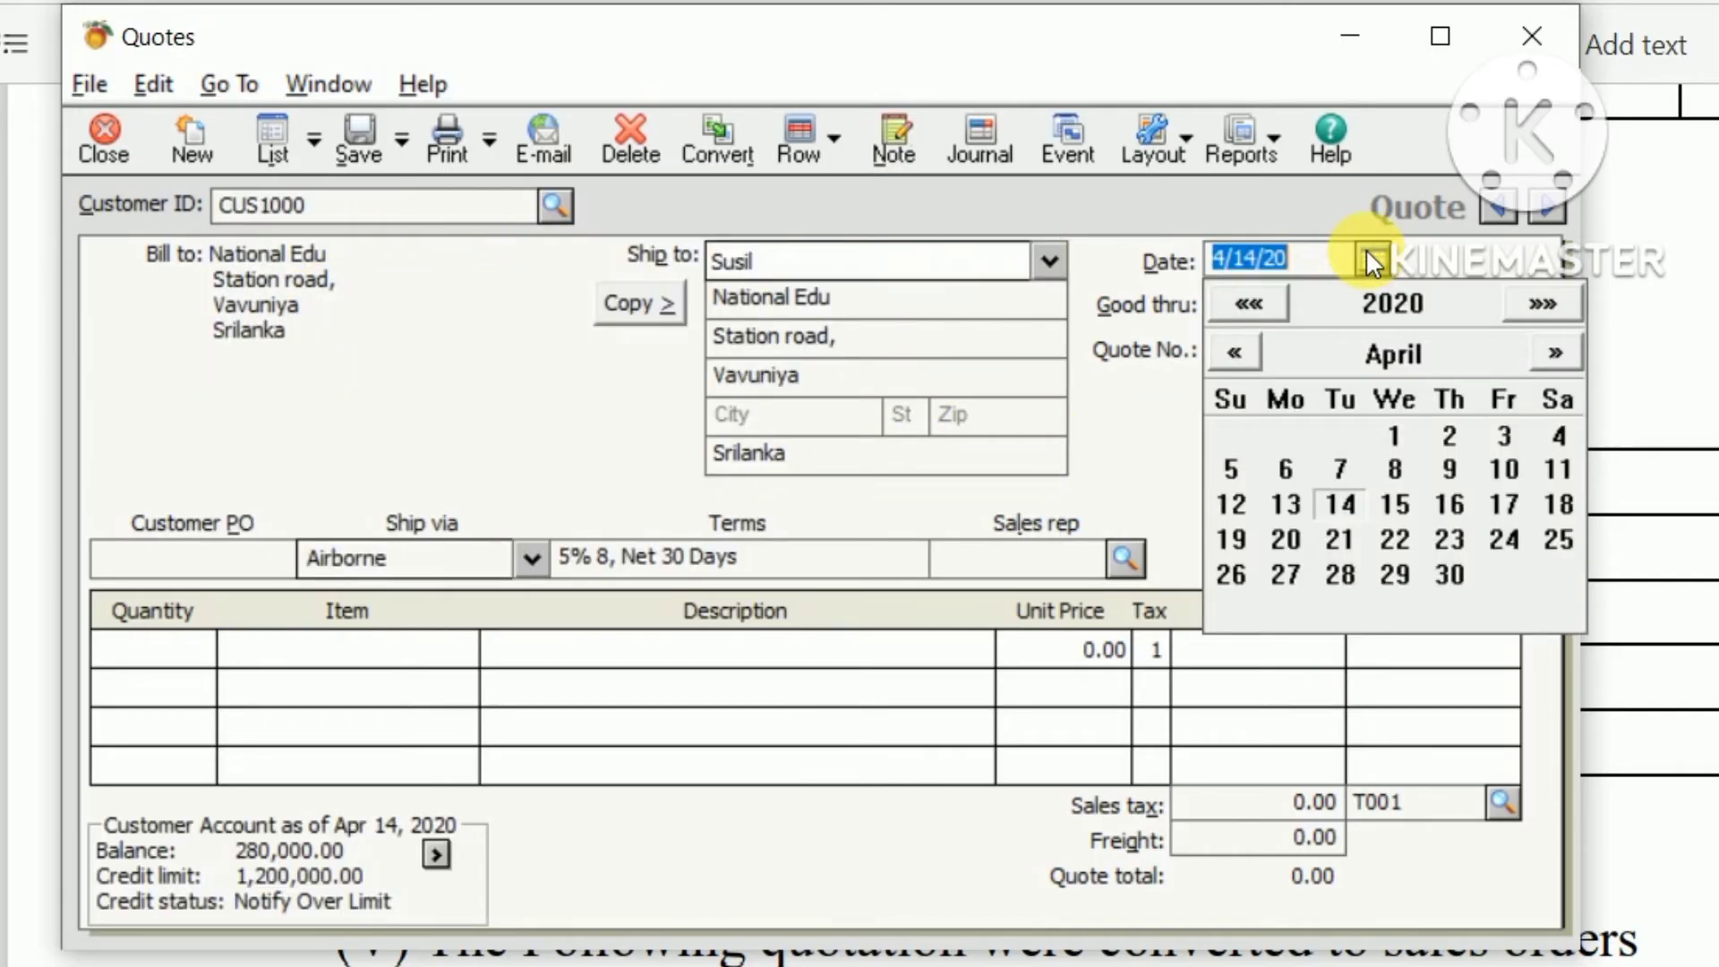
{"action": "left_click", "coordinate": [1549, 353]}
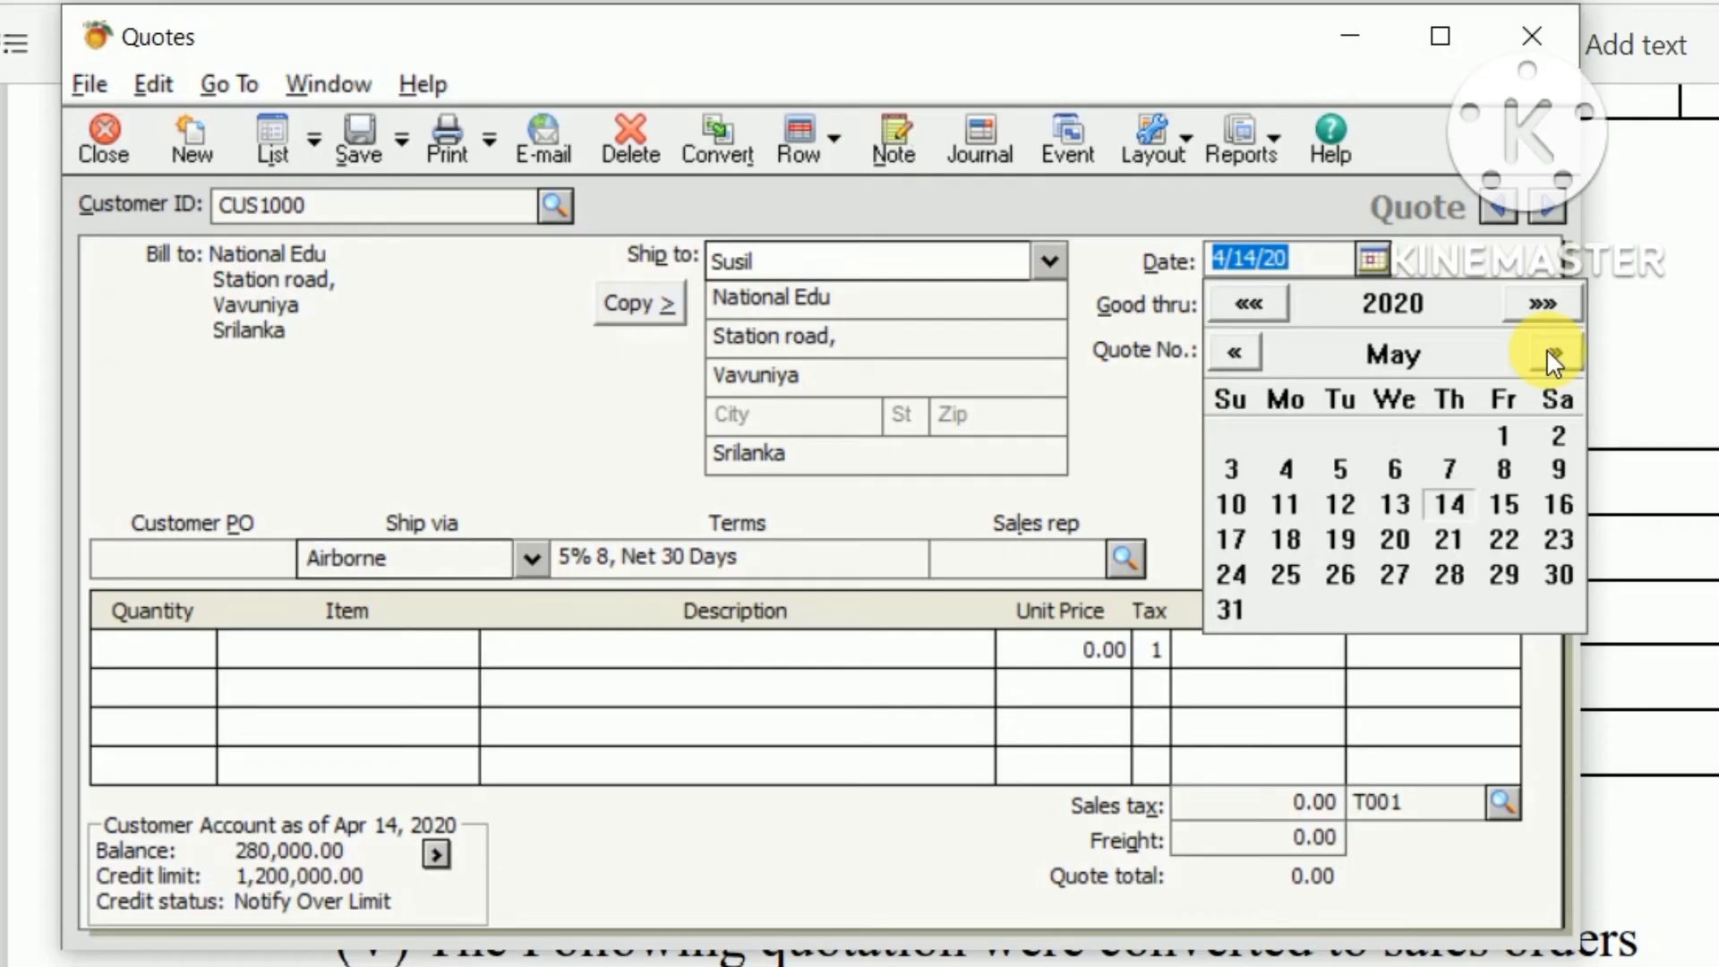
{"action": "left_click", "coordinate": [1226, 504]}
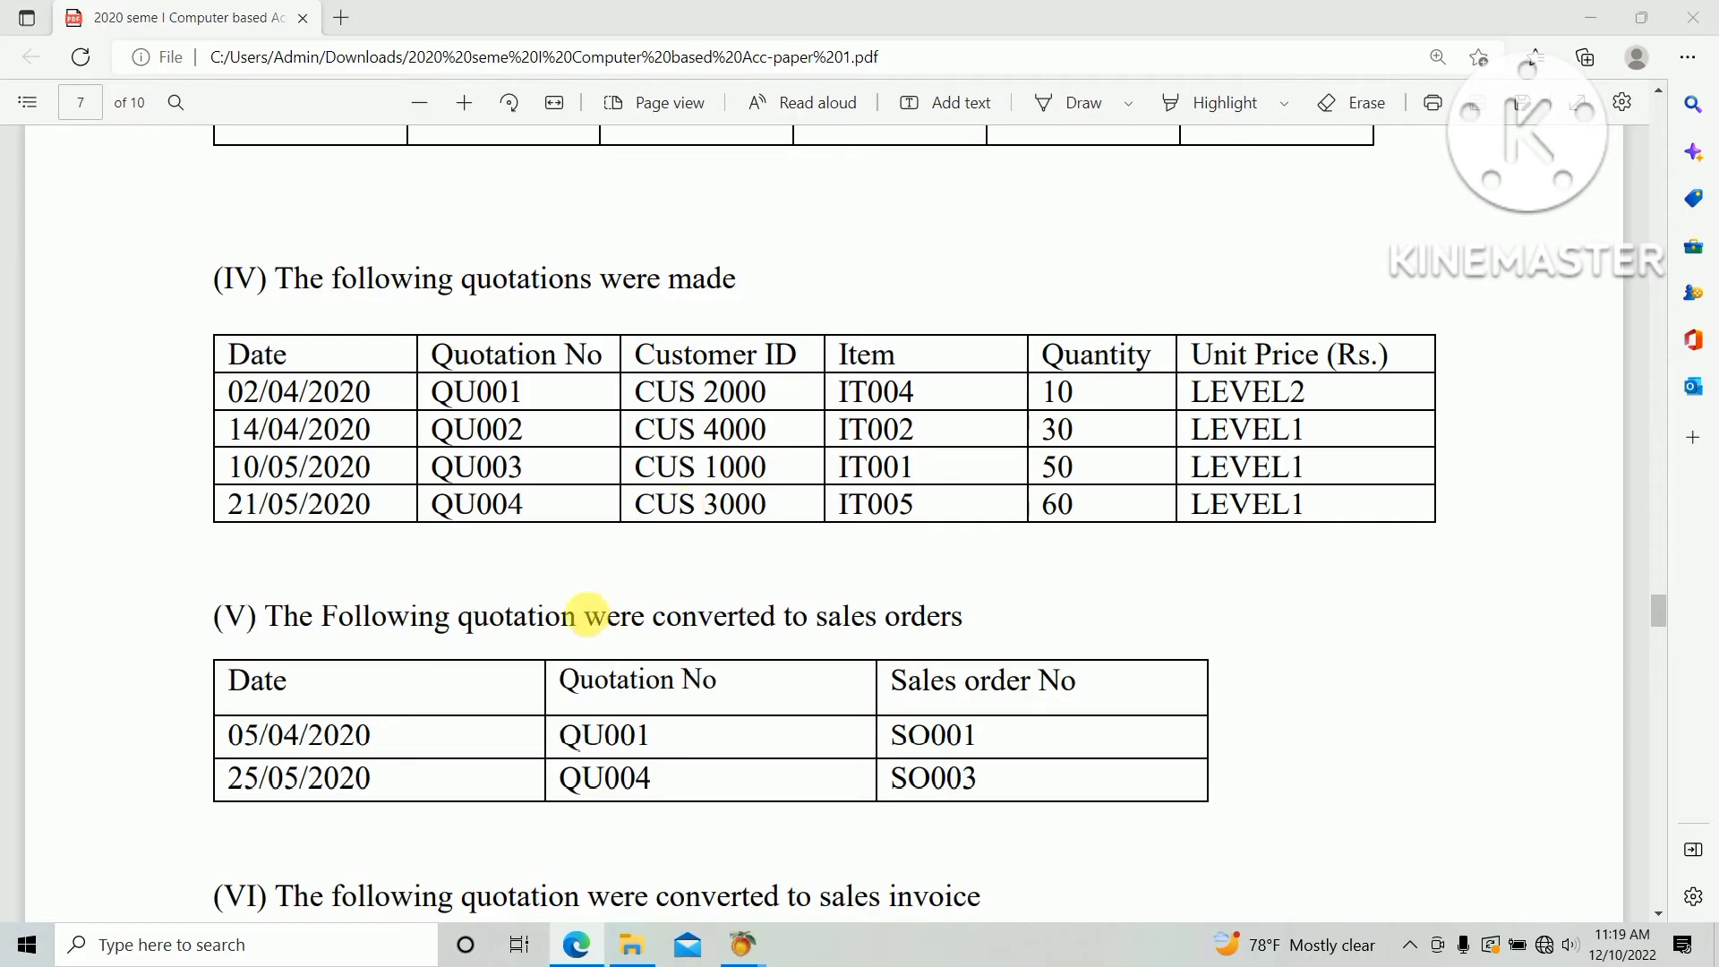
Add a line for 50 units of item IT001 (Ear phone 1)
{"action": "key", "text": "alt+Tab"}
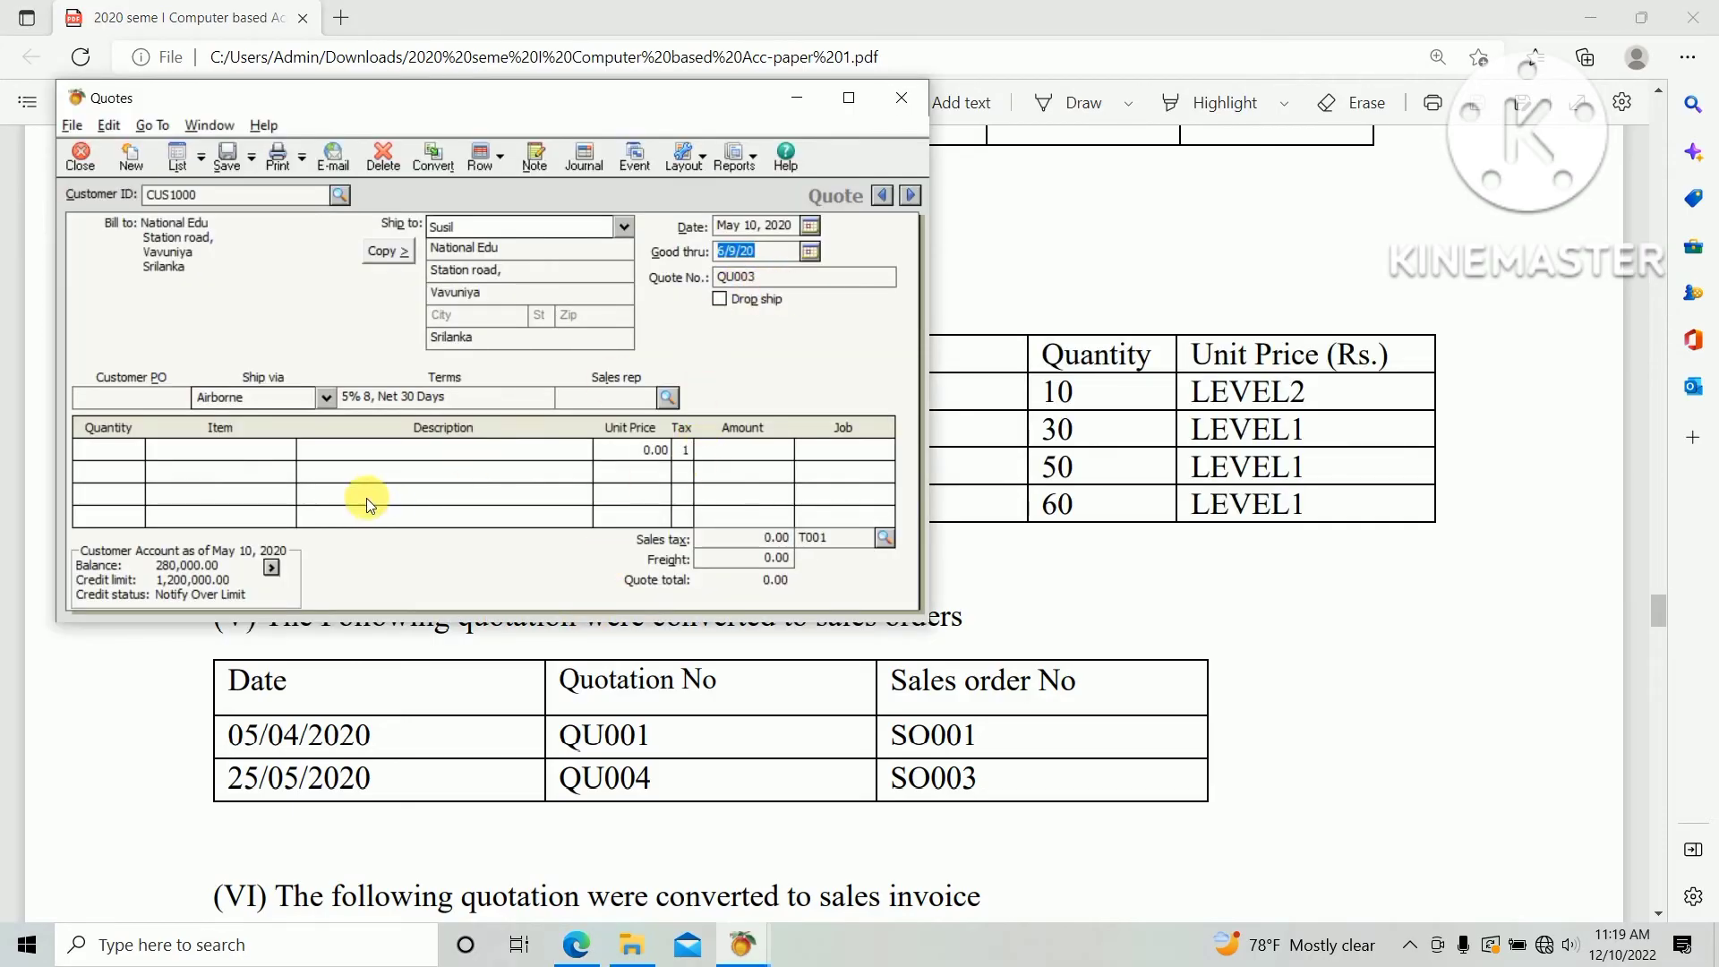
{"action": "key", "text": "alt+Tab"}
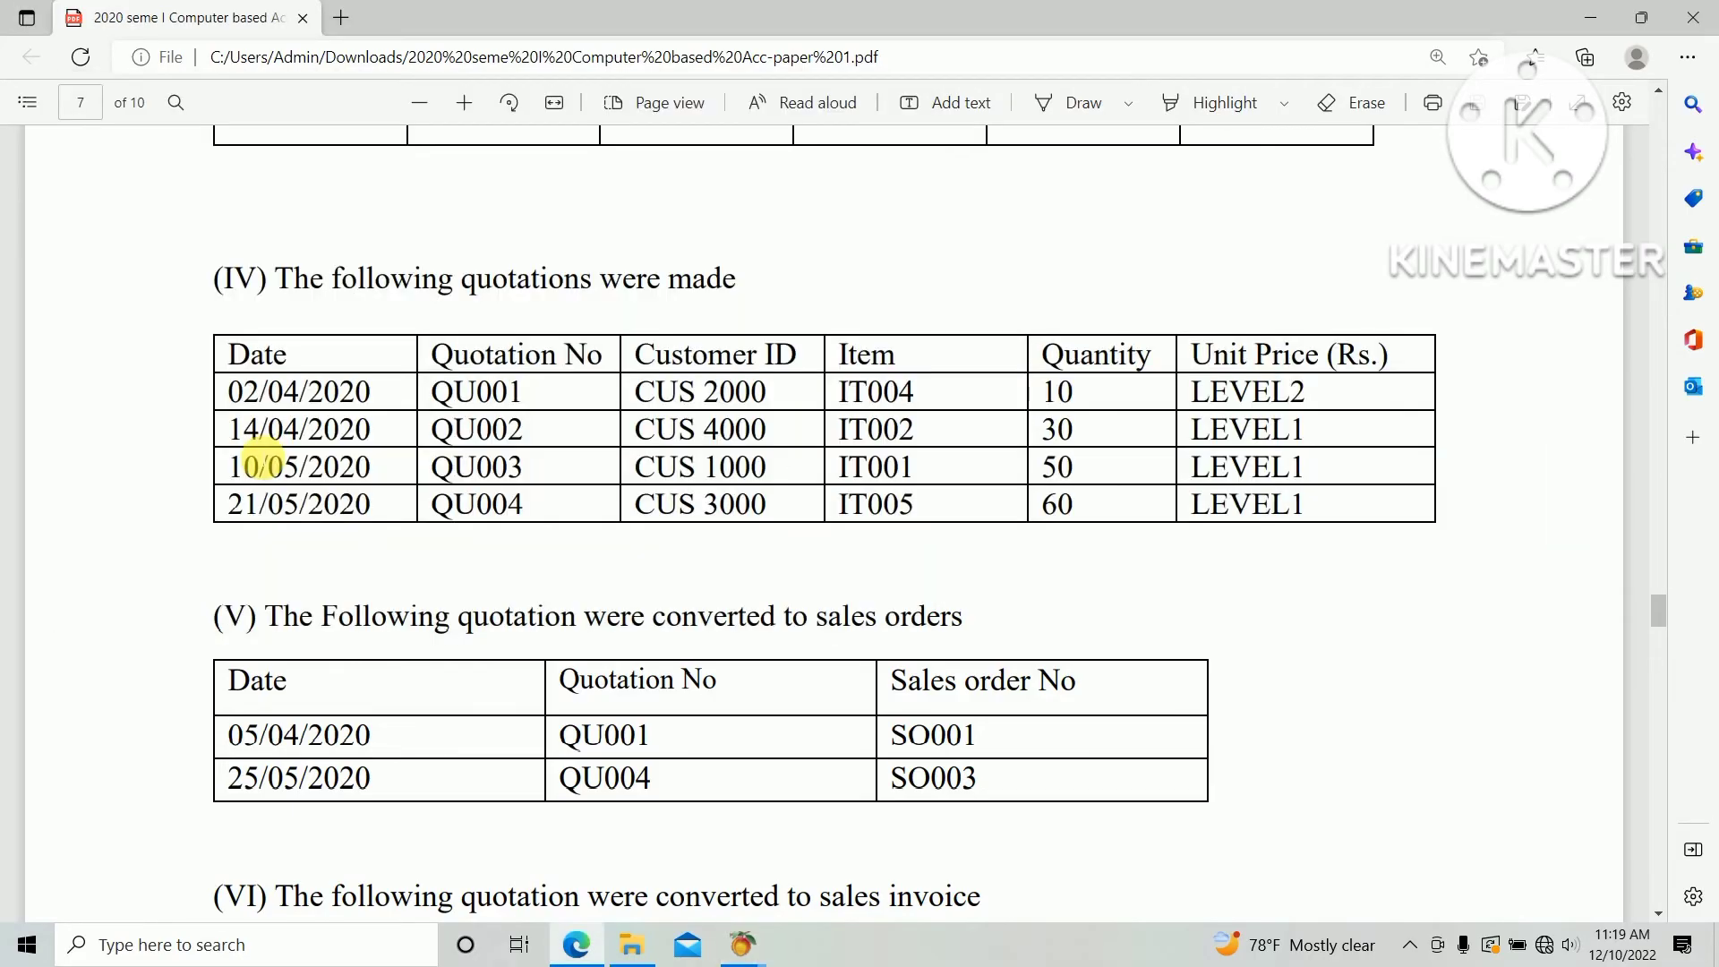
{"action": "key", "text": "alt+Tab"}
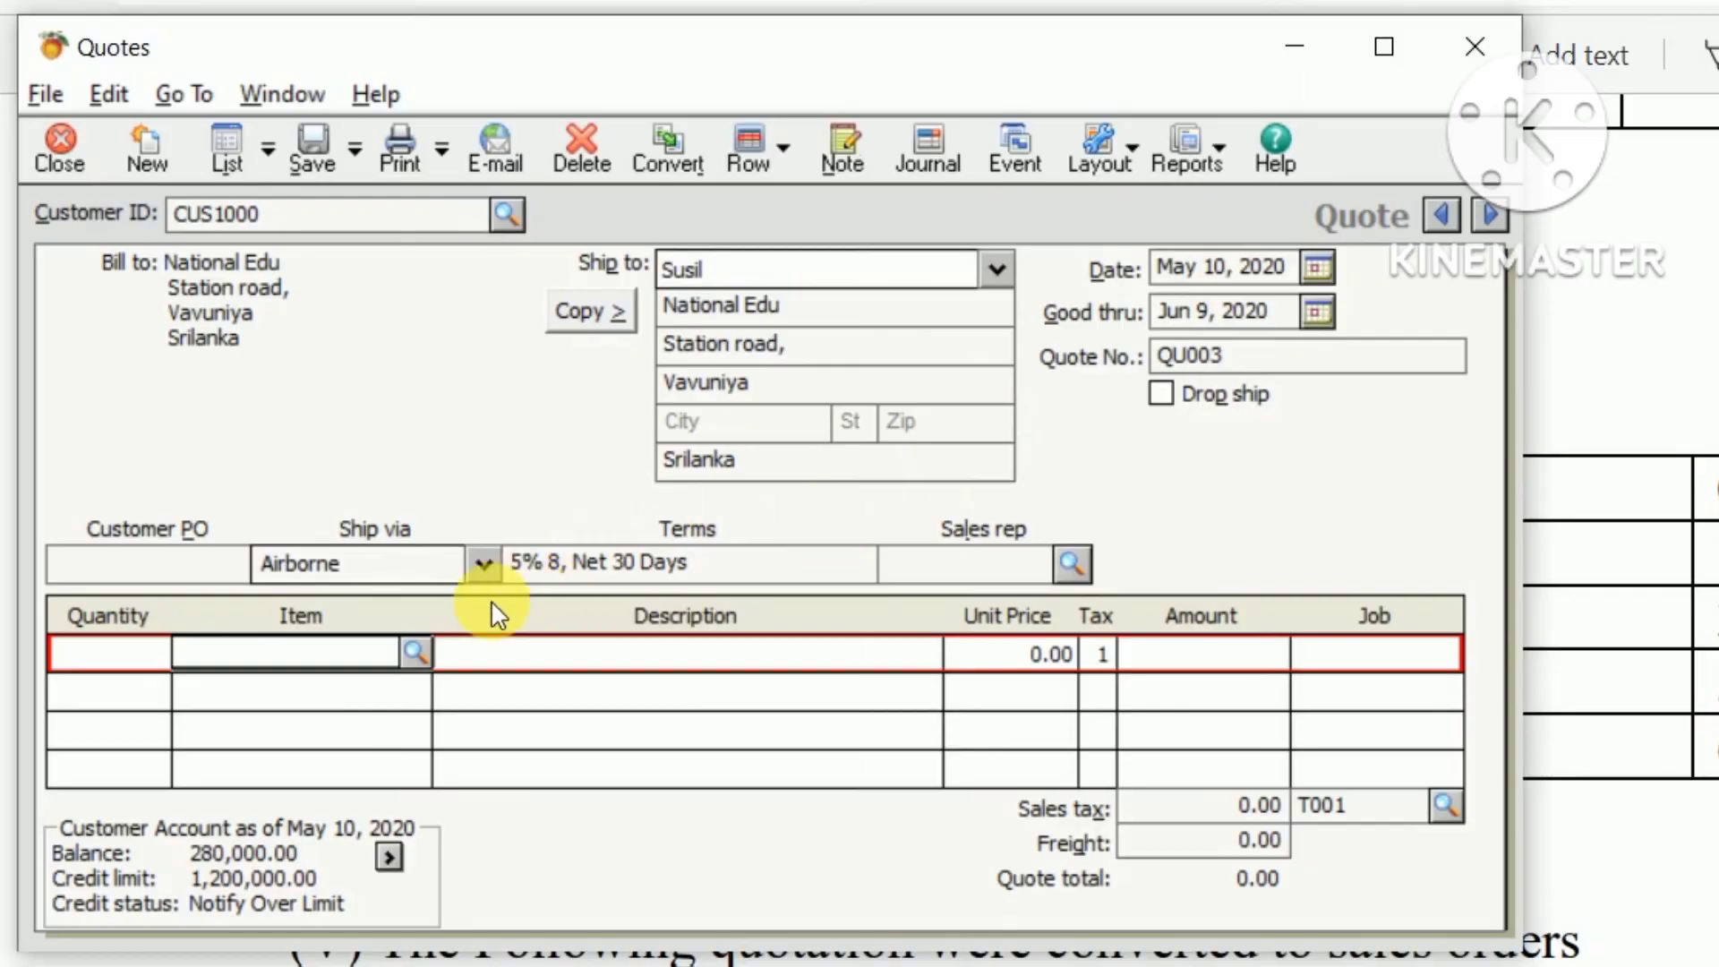
{"action": "left_click", "coordinate": [420, 652]}
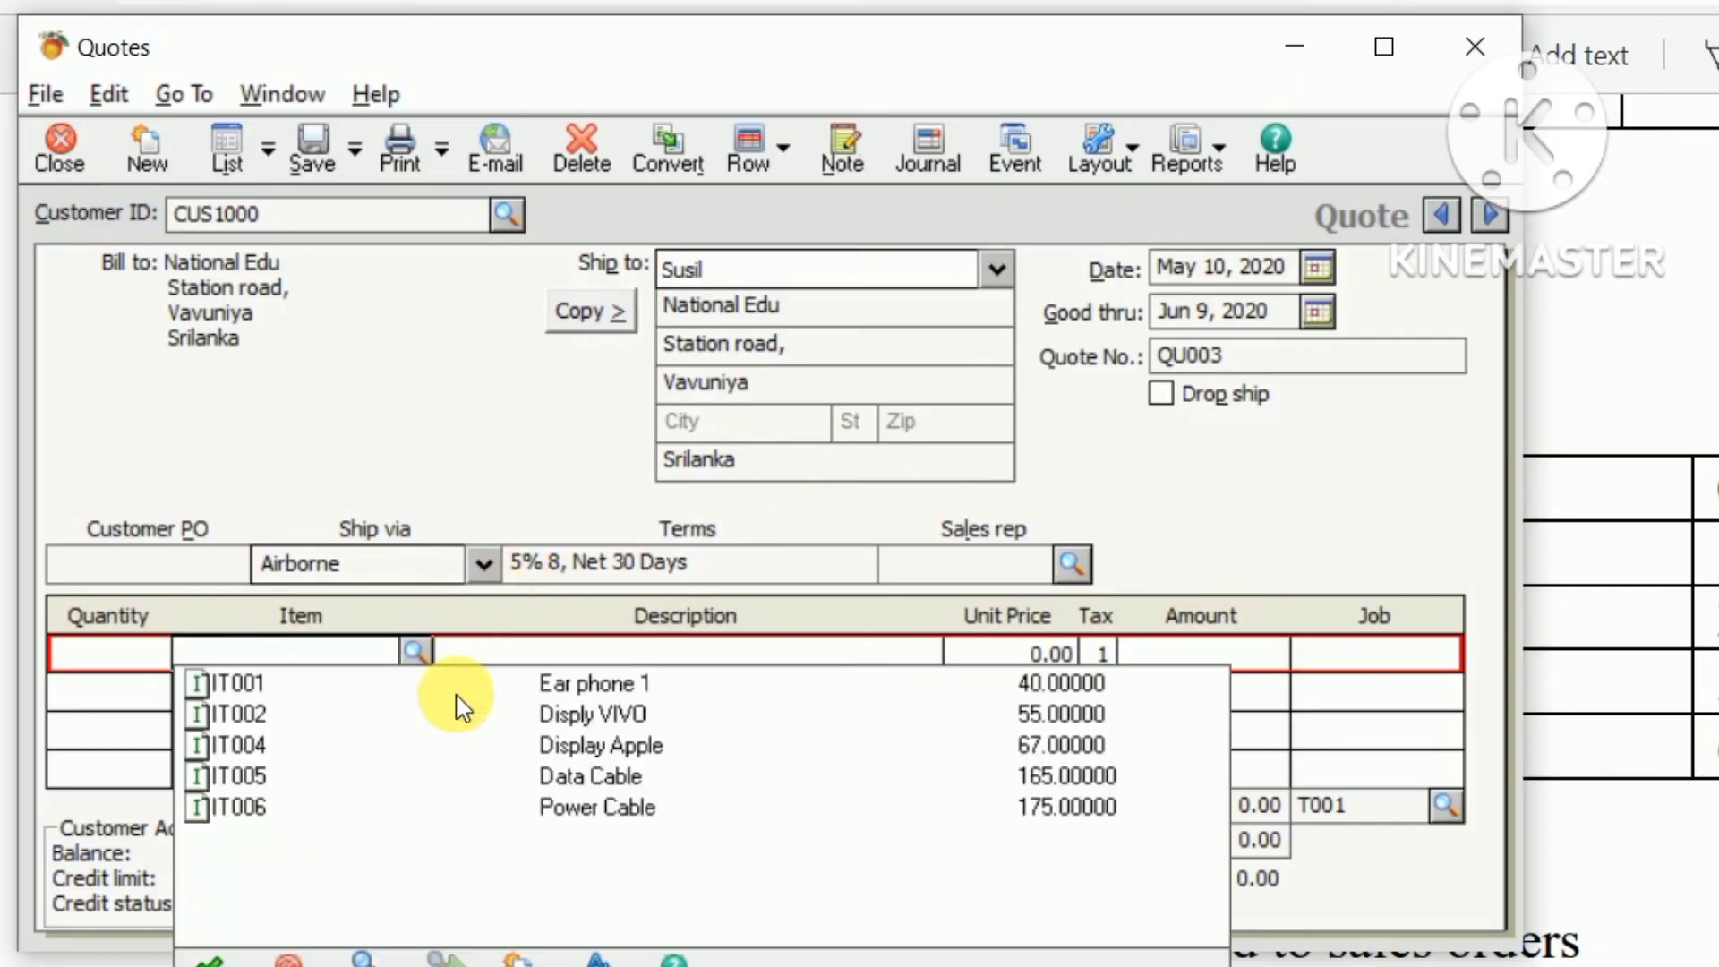
{"action": "double_click", "coordinate": [321, 688]}
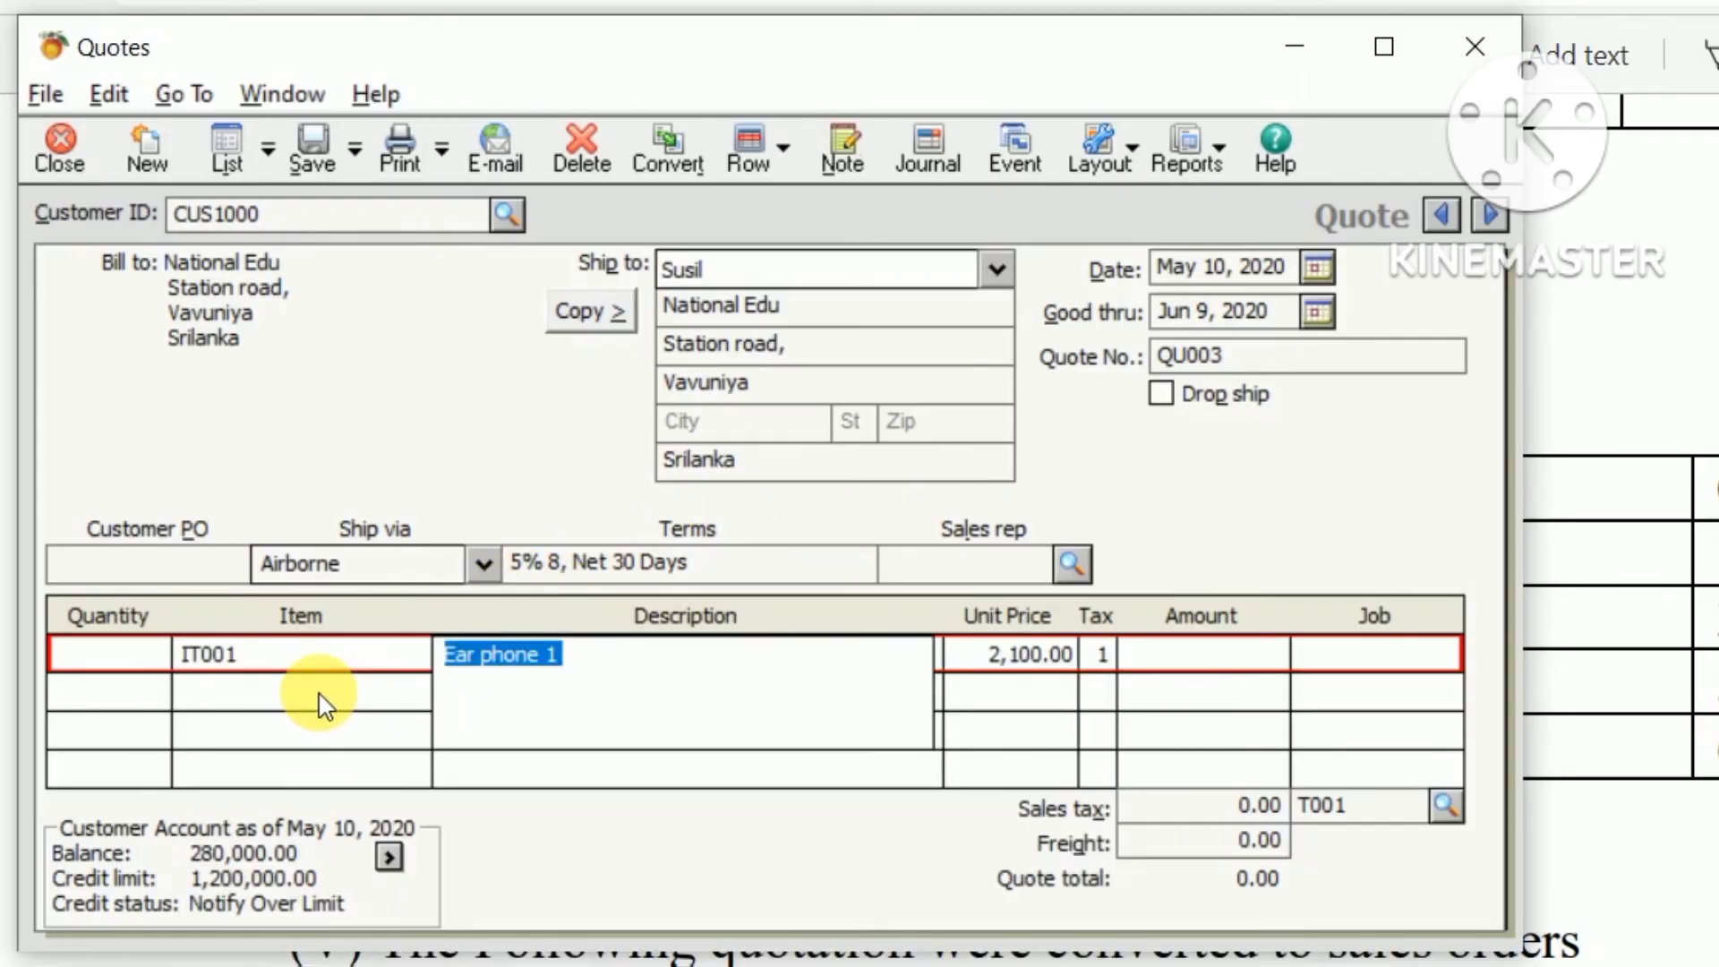
{"action": "left_click", "coordinate": [135, 652]}
{"action": "key", "text": "alt+Tab"}
{"action": "key", "text": "alt+Tab"}
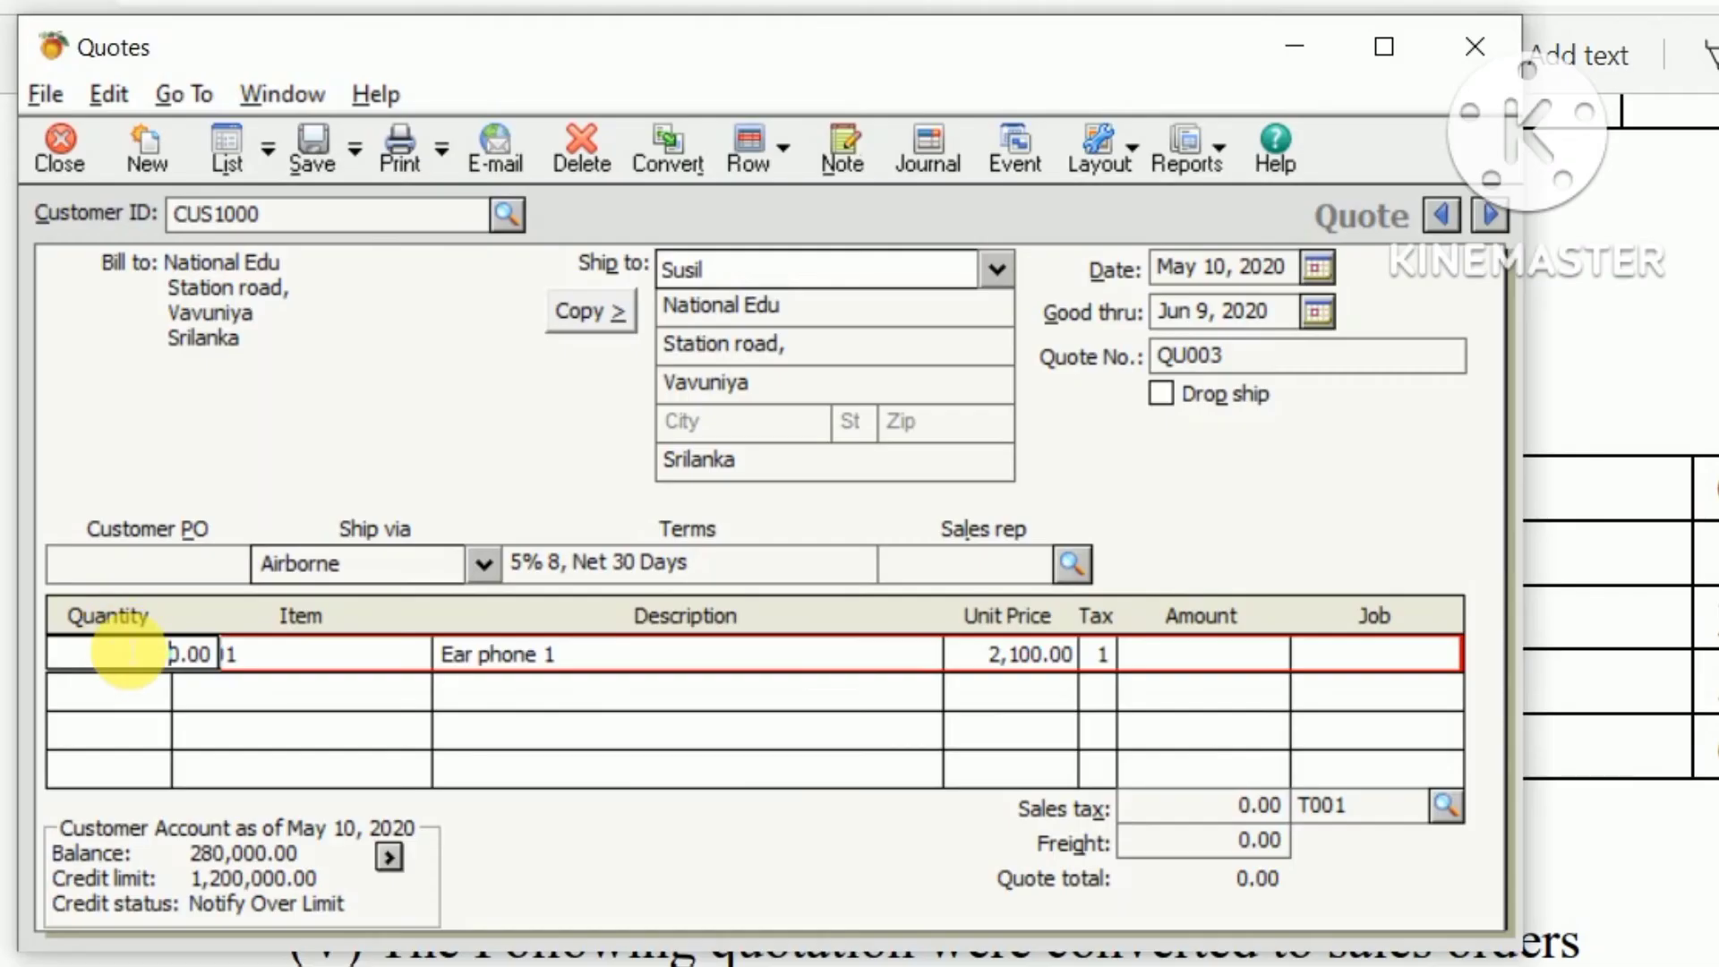
{"action": "type", "text": "50"}
{"action": "key", "text": "Tab"}
{"action": "key", "text": "Tab"}
{"action": "key", "text": "Tab"}
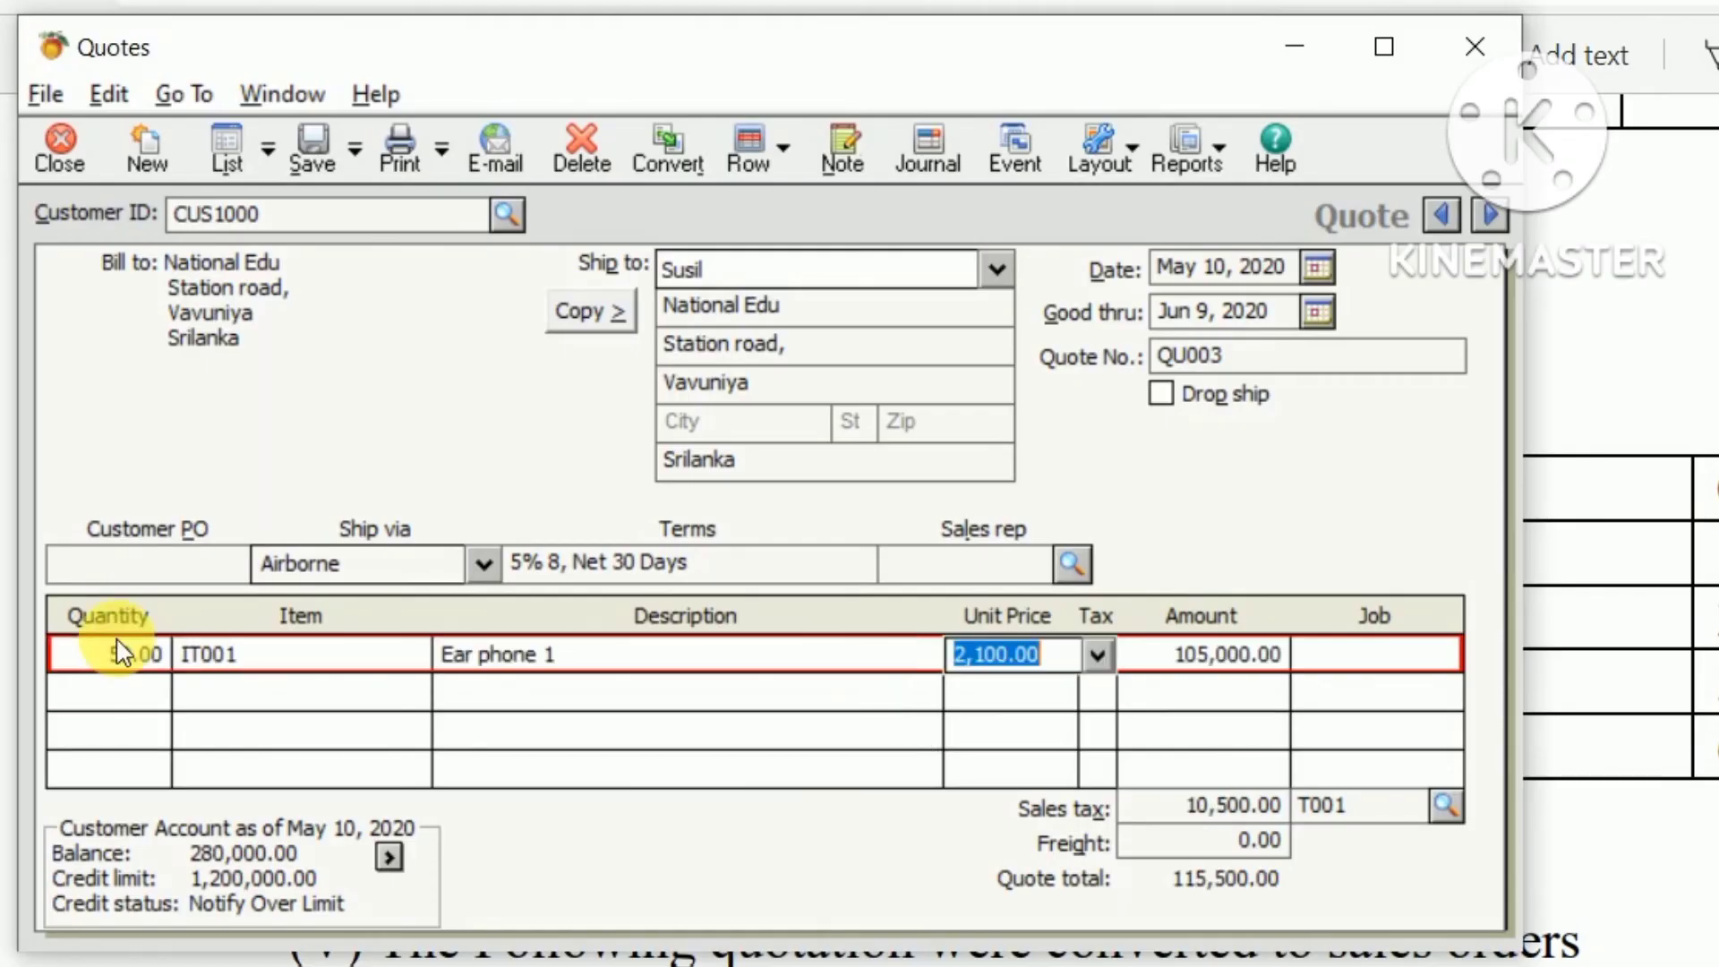
Price the line at Price Level 1 (2,100.00) and save quote QU003
{"action": "key", "text": "alt+Tab"}
{"action": "key", "text": "alt+Tab"}
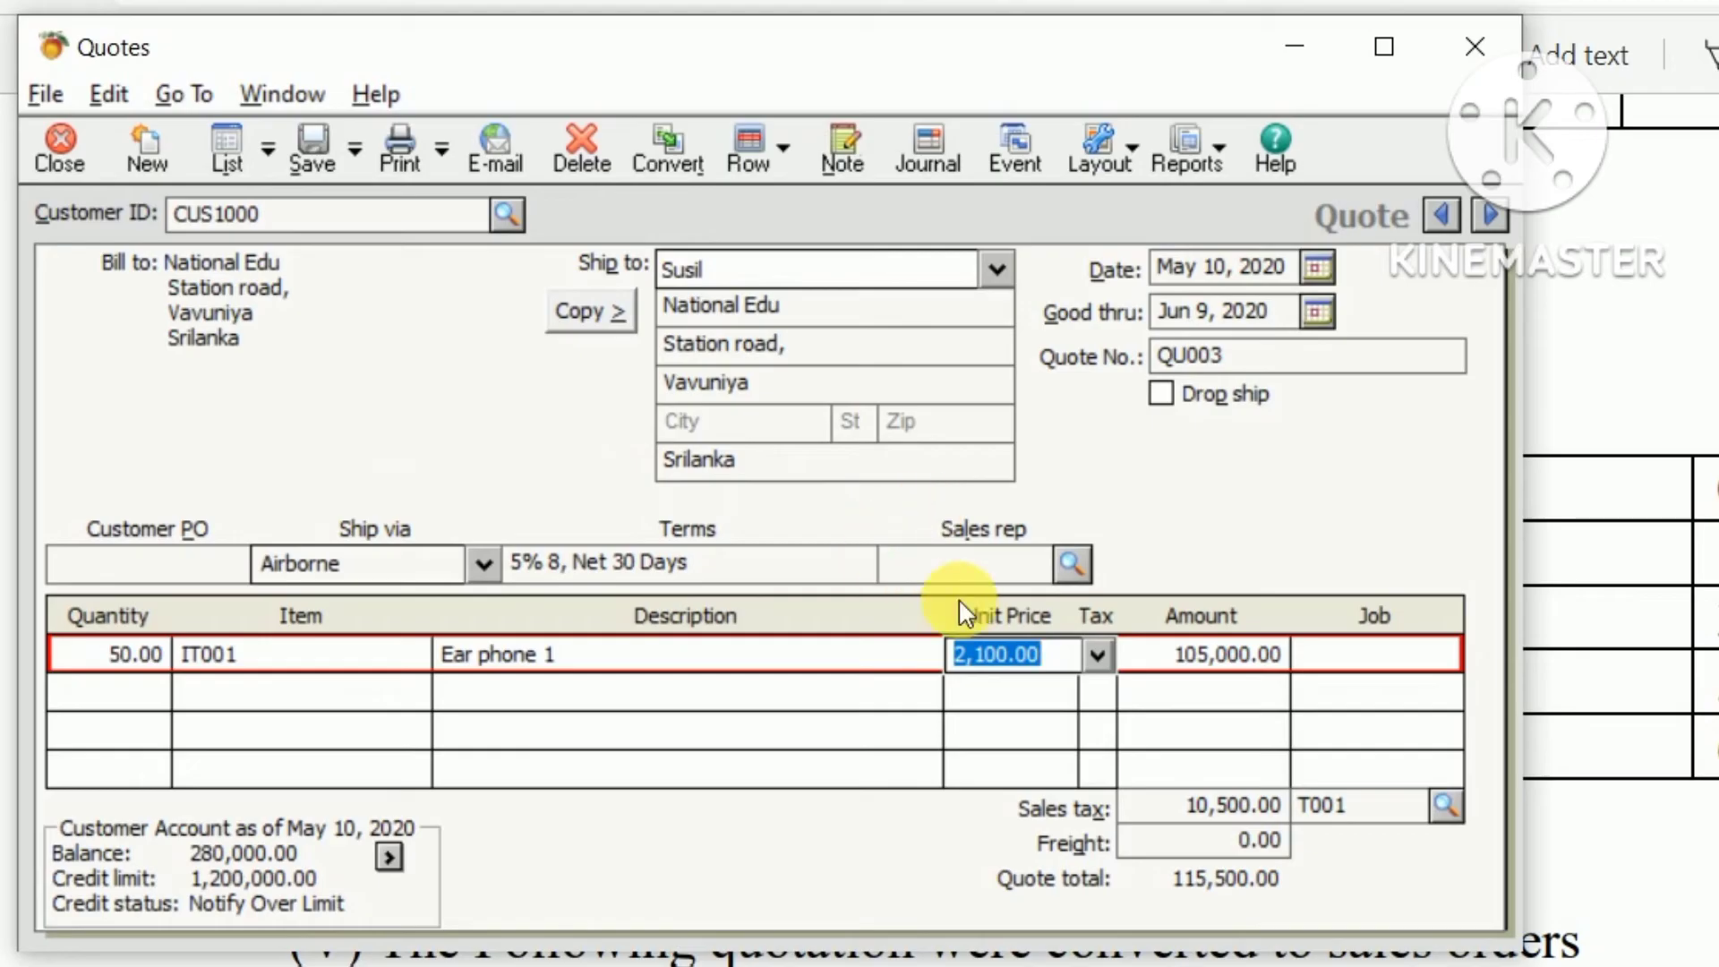
{"action": "left_click", "coordinate": [1092, 658]}
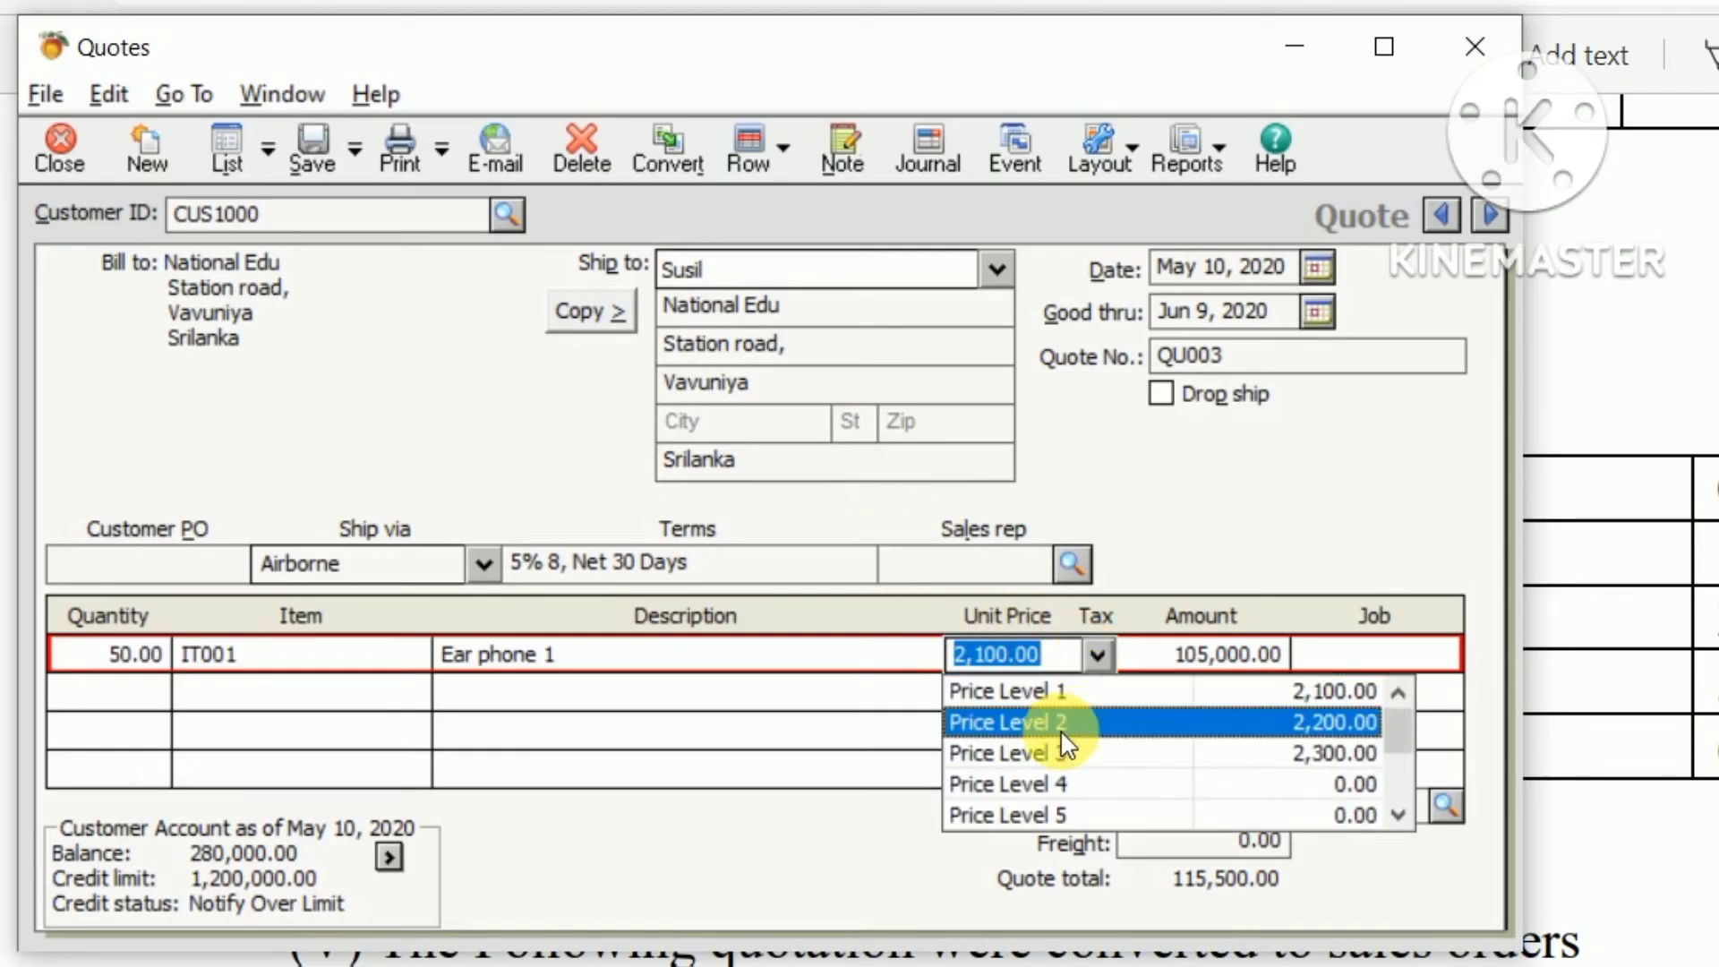
{"action": "left_click", "coordinate": [1077, 688]}
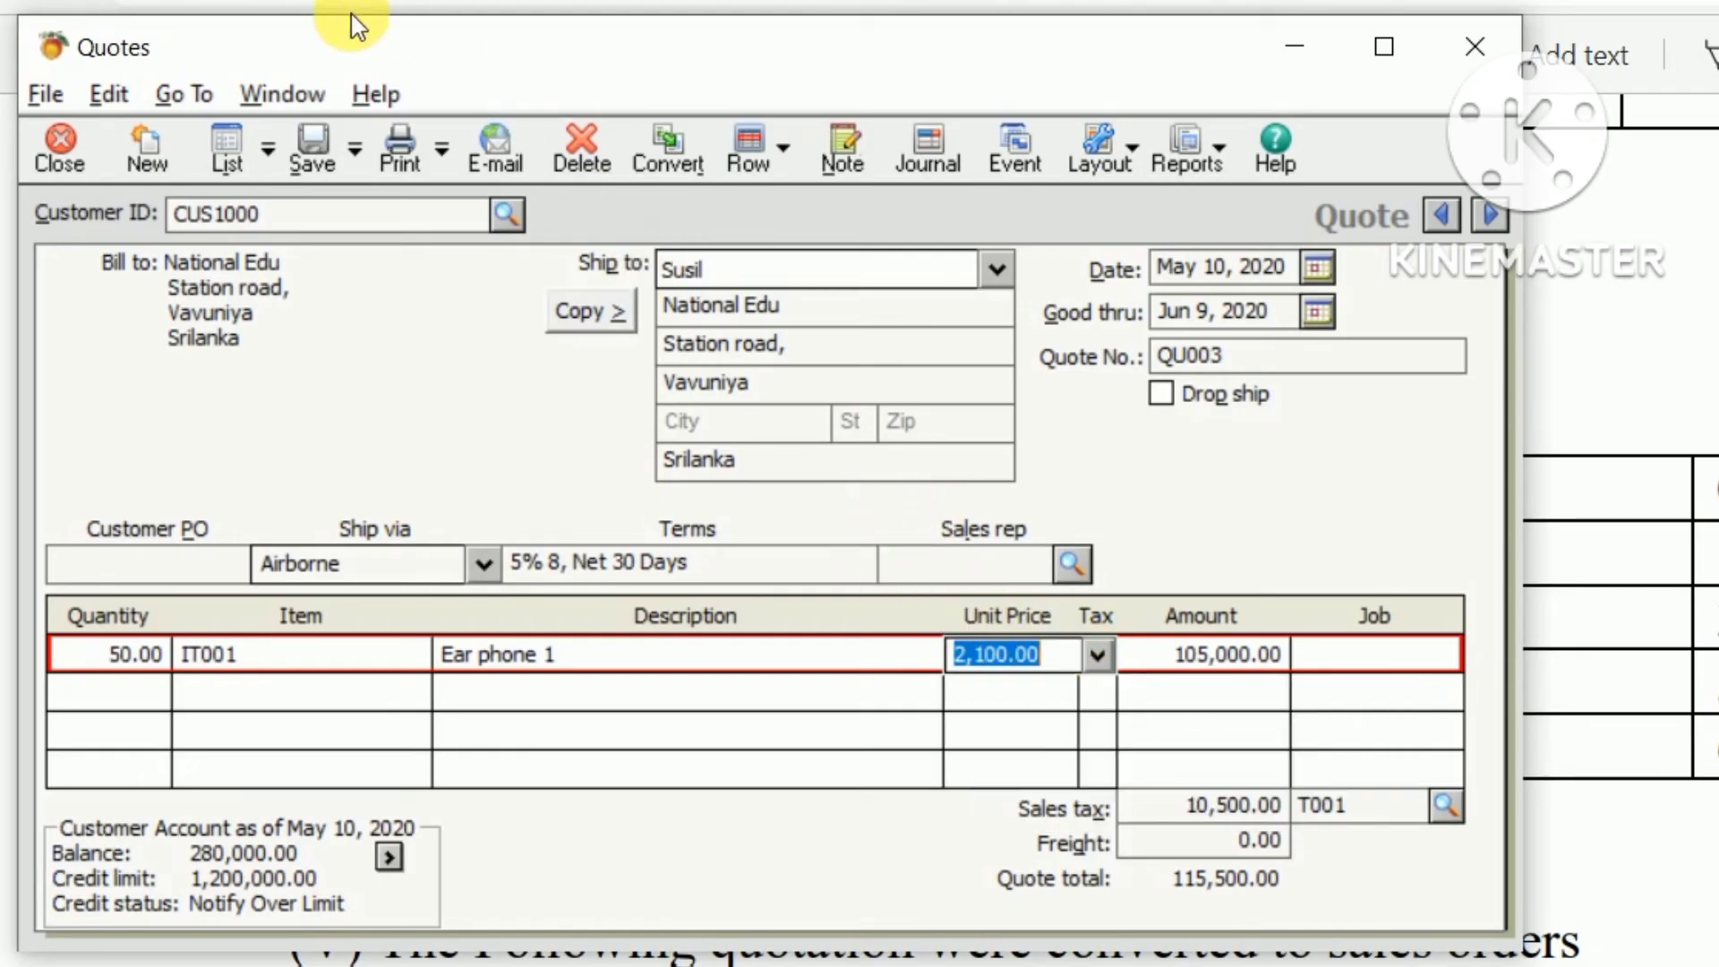
{"action": "left_click", "coordinate": [310, 168]}
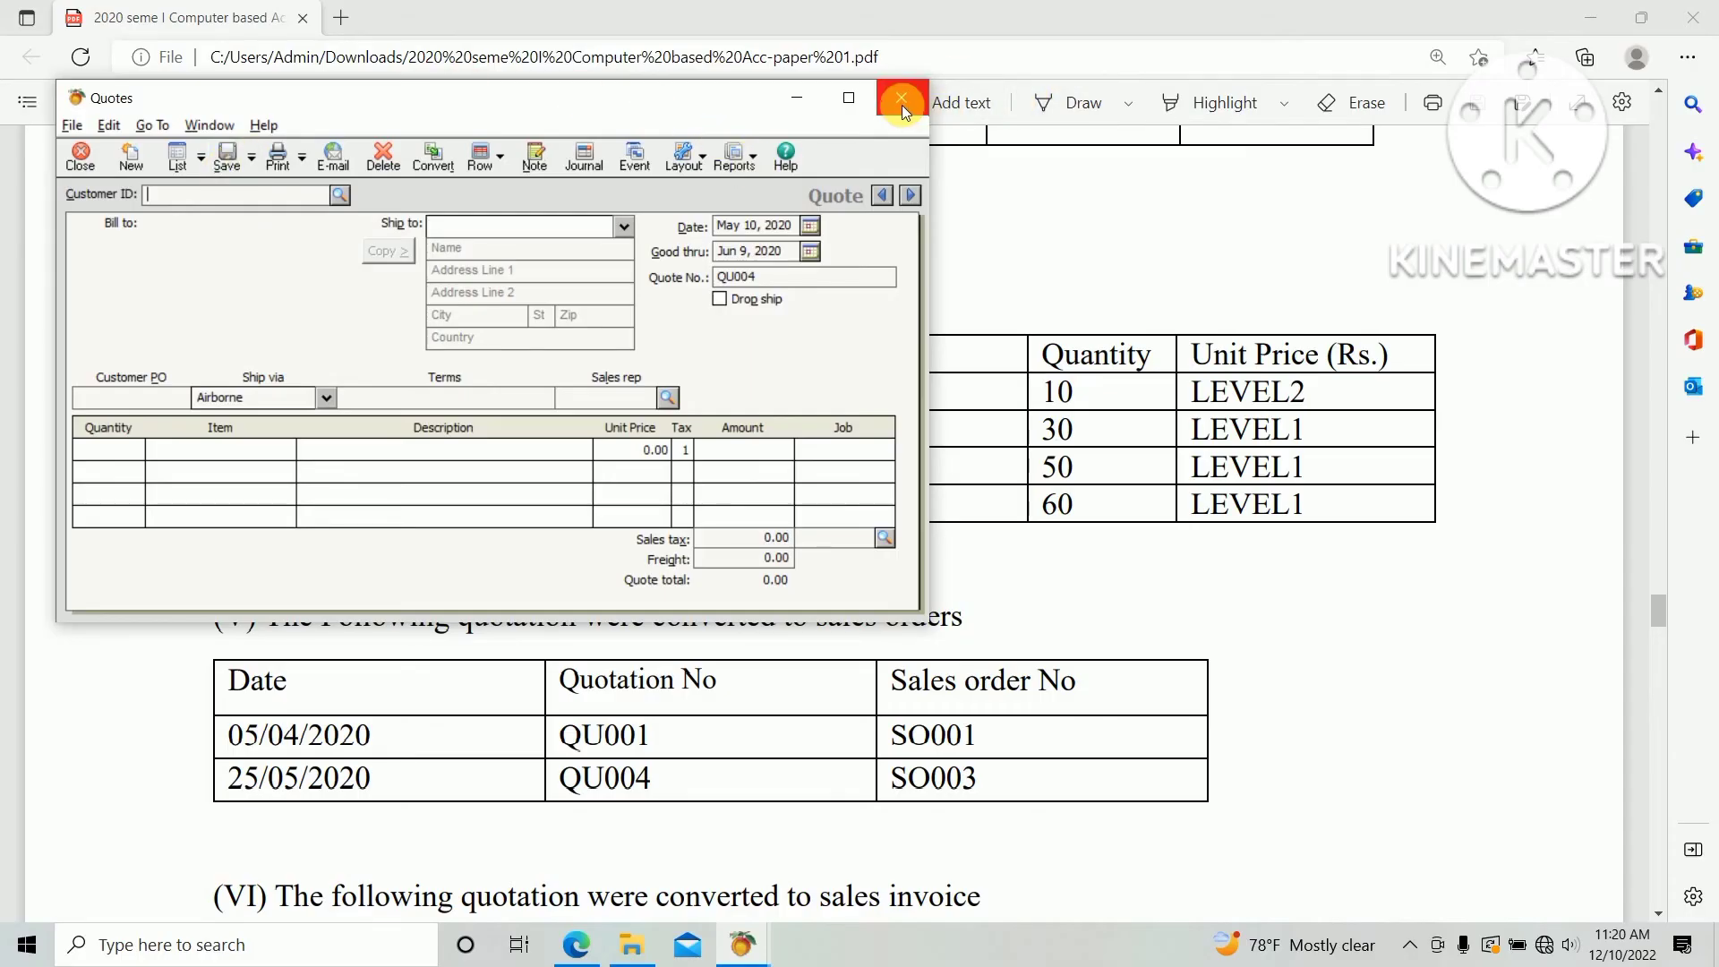
Close the quote form and view the Quote List with Date Range set to All Transactions
{"action": "left_click", "coordinate": [901, 100]}
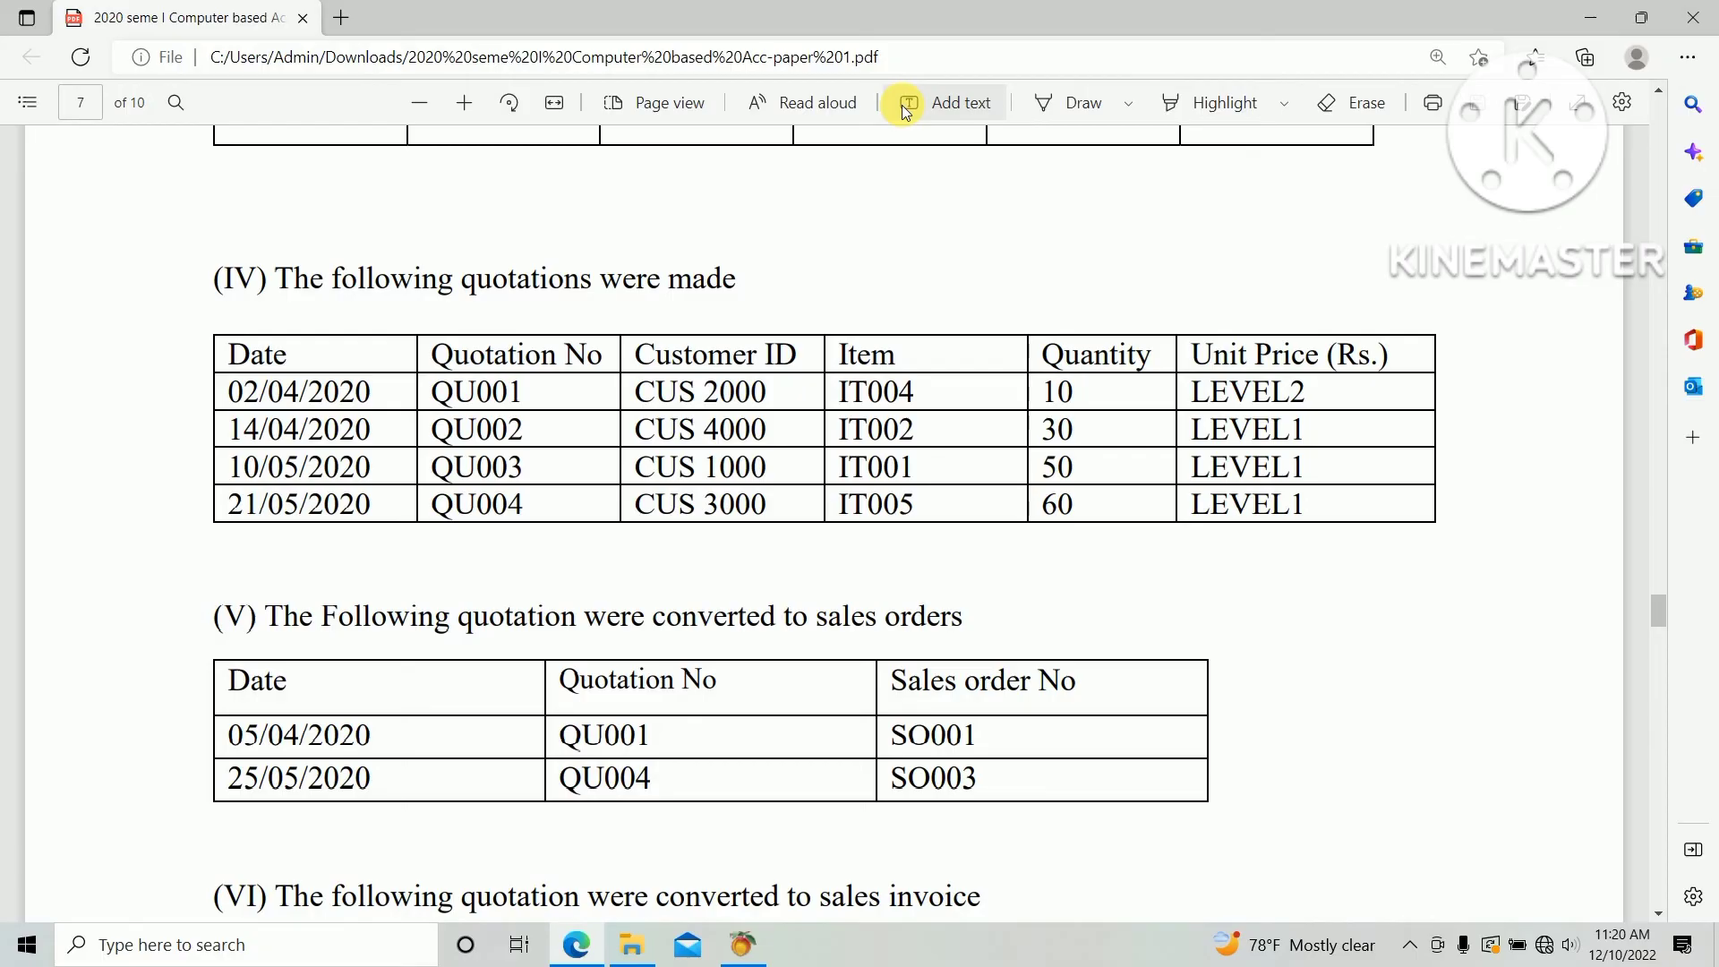
{"action": "left_click", "coordinate": [745, 952]}
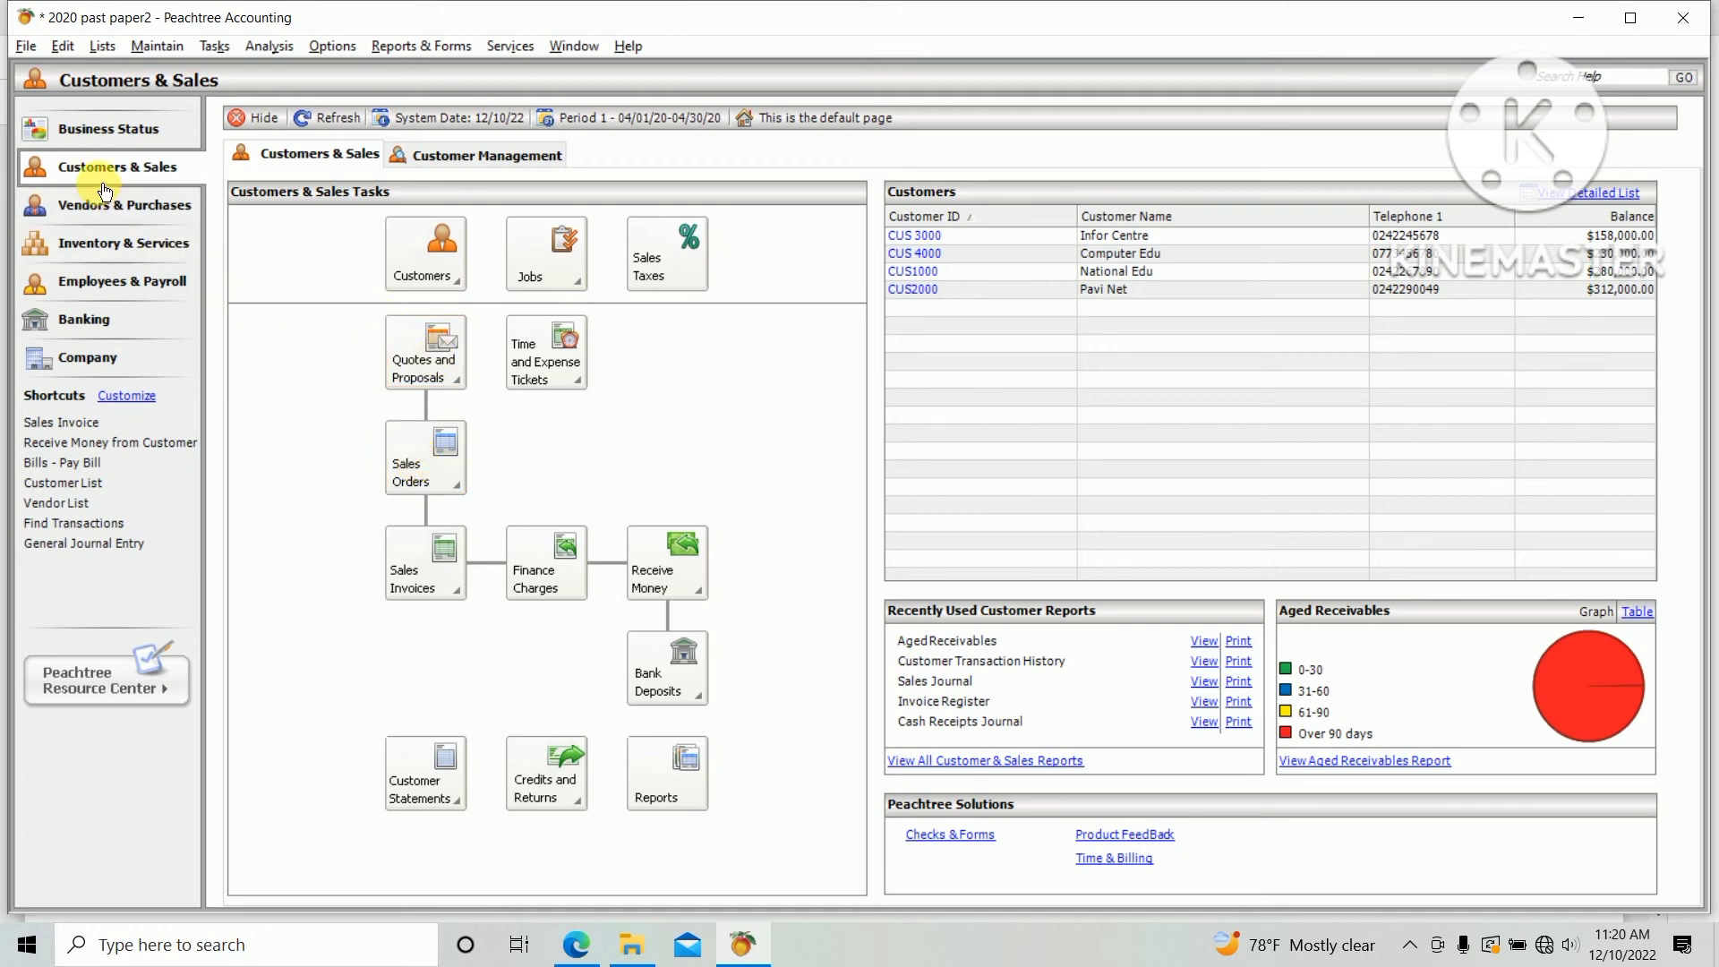
{"action": "left_click", "coordinate": [440, 379]}
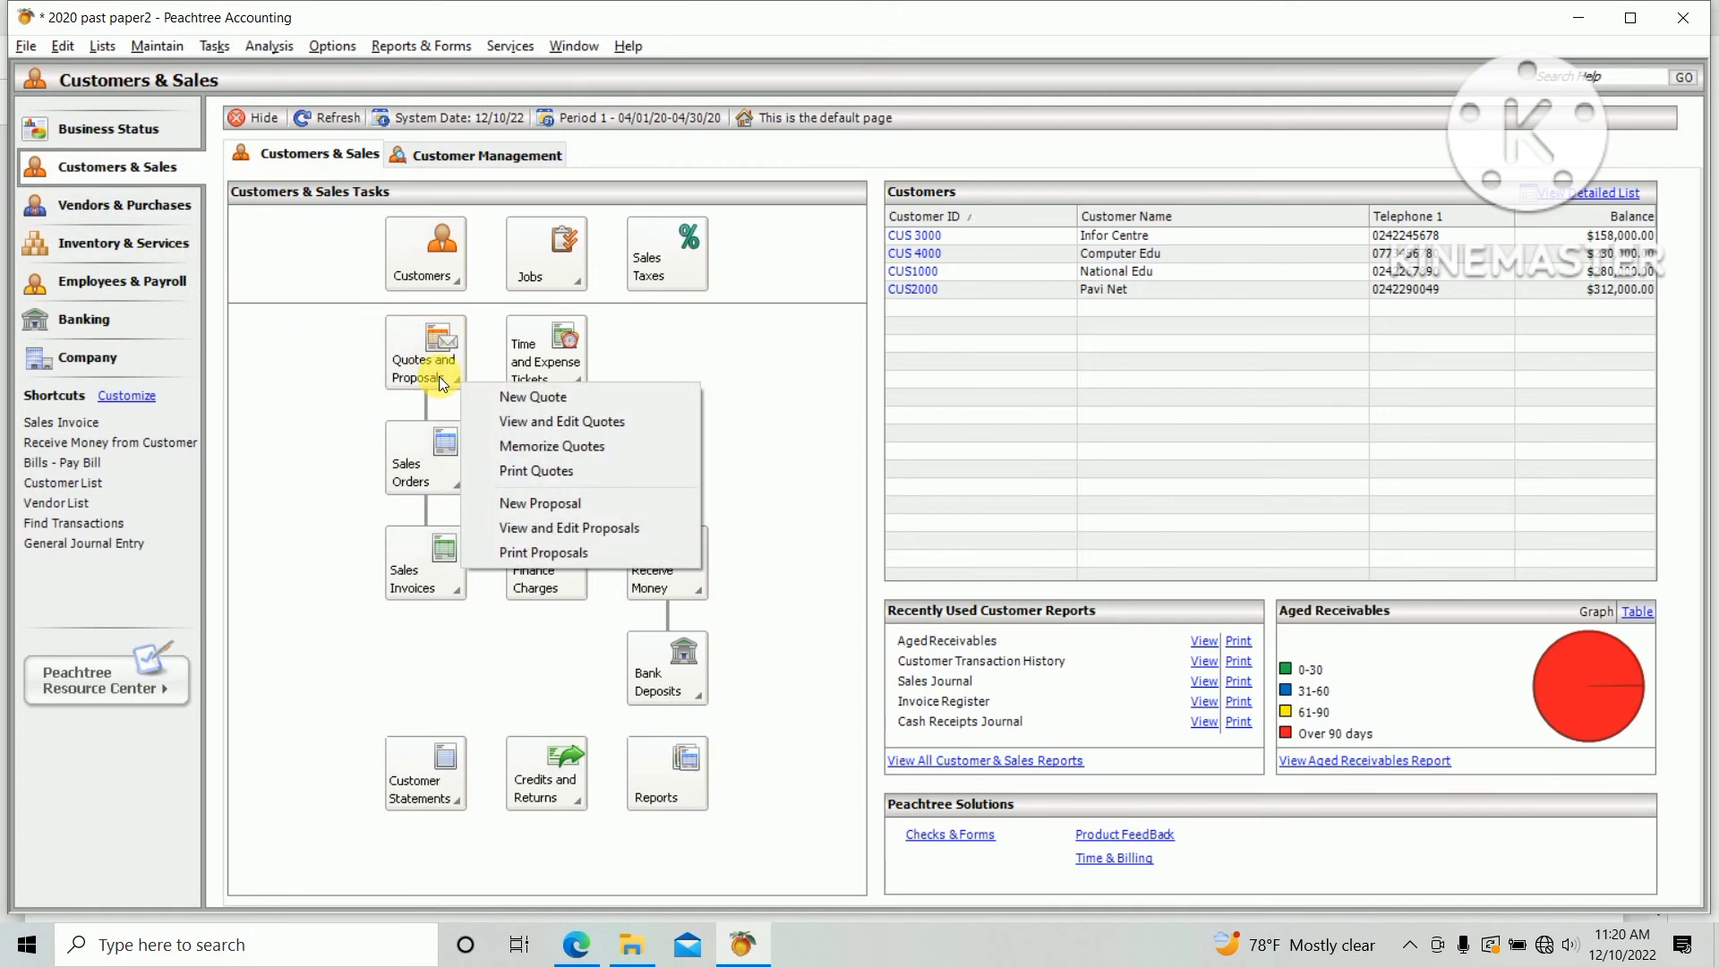
{"action": "left_click", "coordinate": [558, 429]}
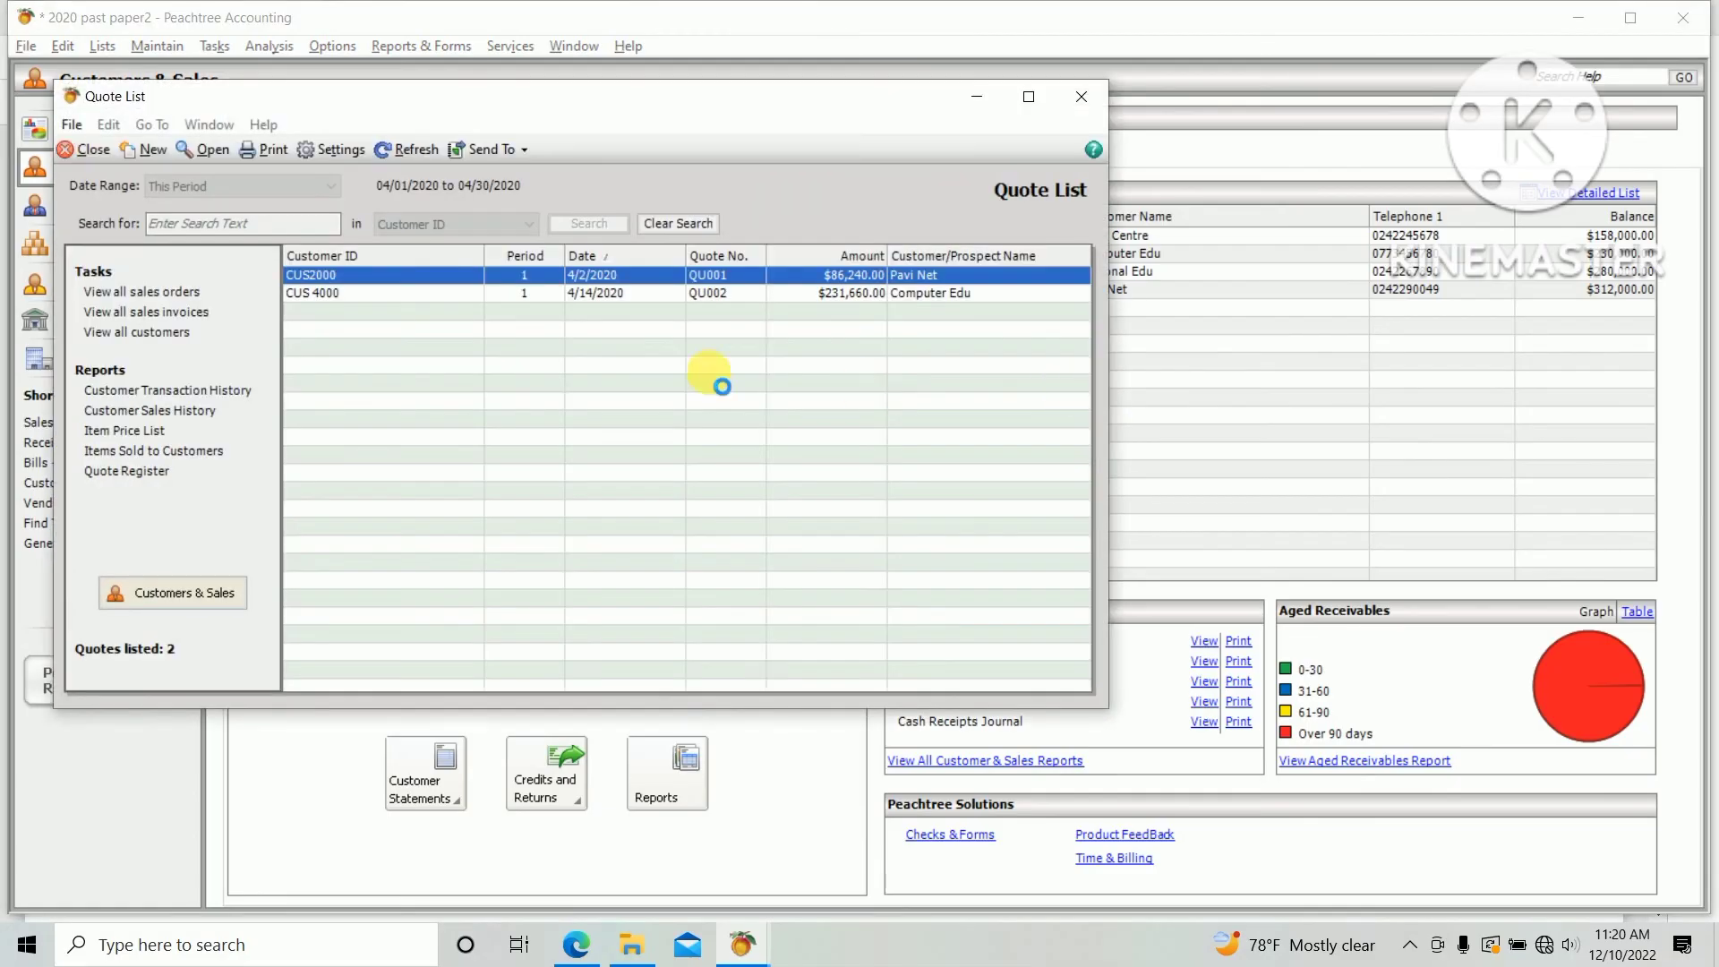
{"action": "left_click", "coordinate": [218, 183]}
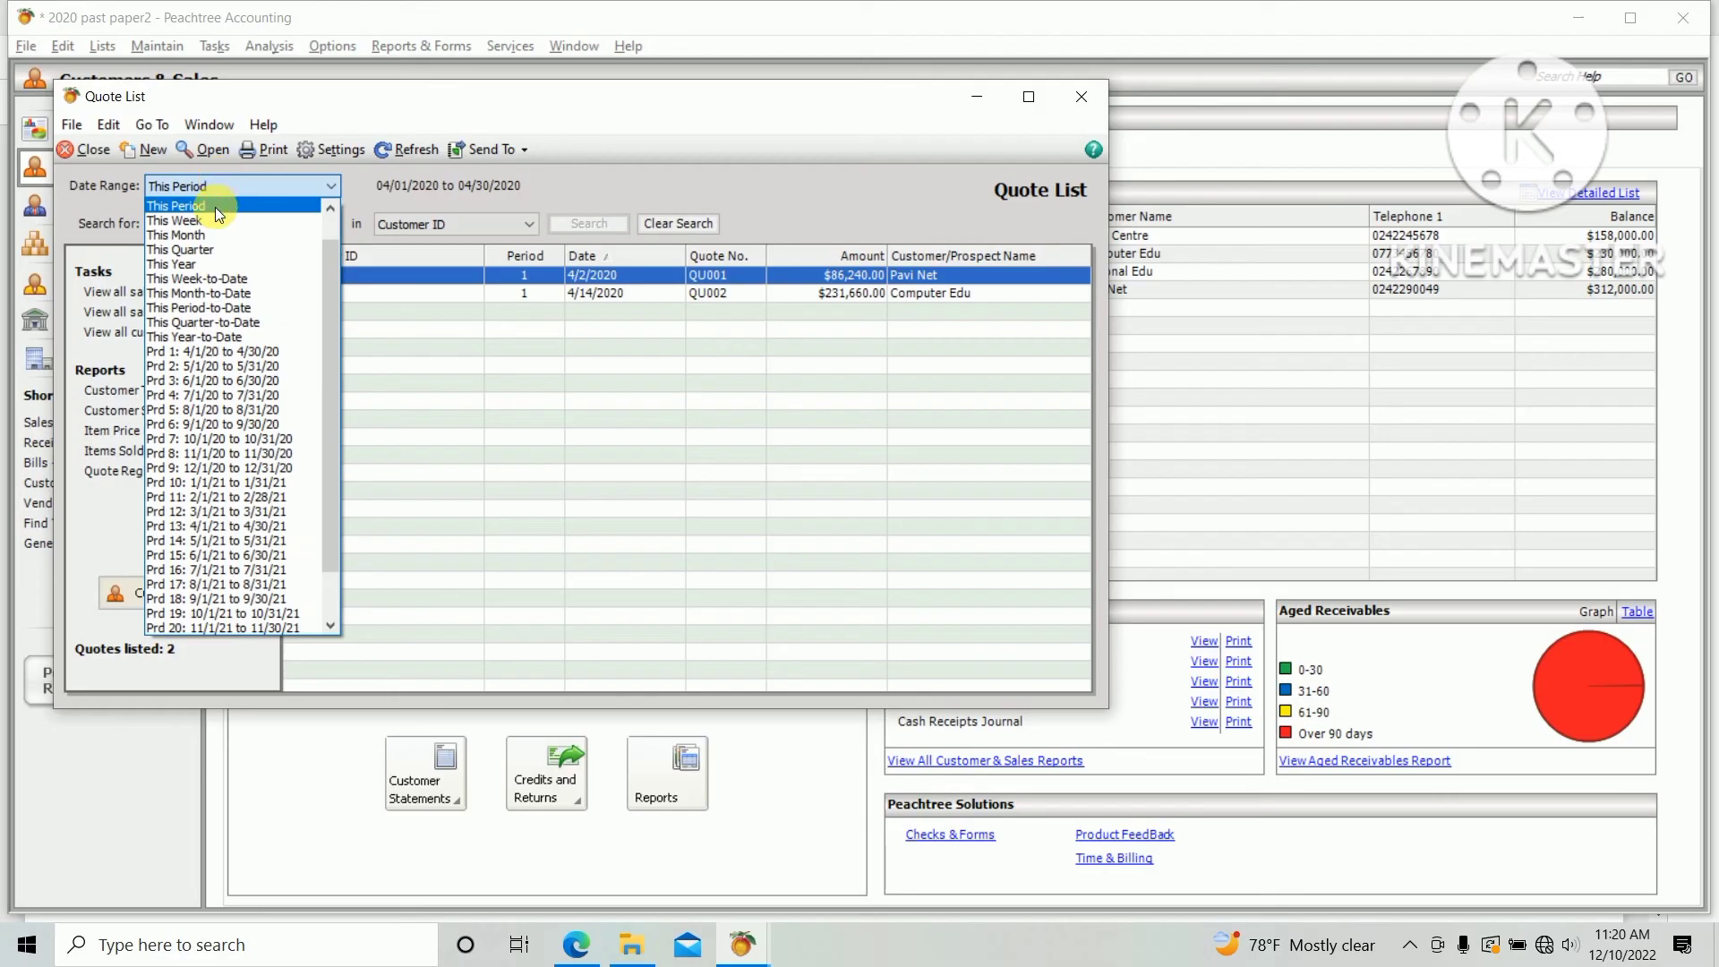
{"action": "left_click_drag", "start_coordinate": [333, 400], "coordinate": [327, 212]}
{"action": "left_click", "coordinate": [196, 203]}
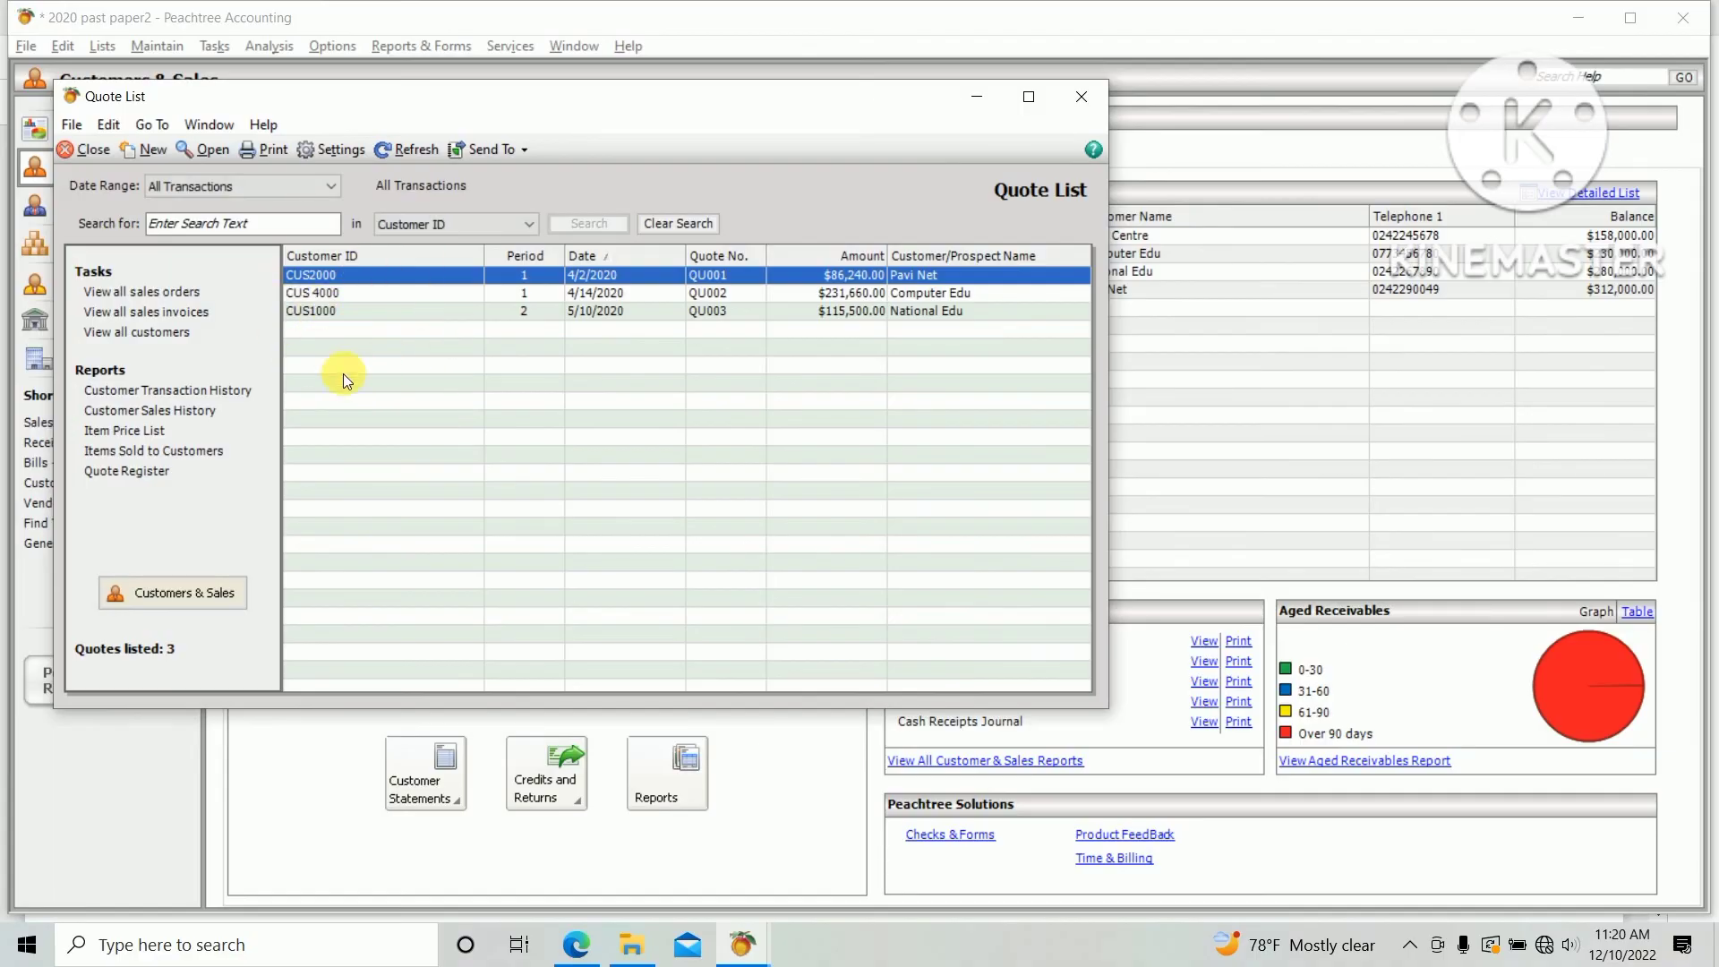
Dismiss the Quote List, leaving the Customers & Sales page on screen
{"action": "key", "text": "Escape"}
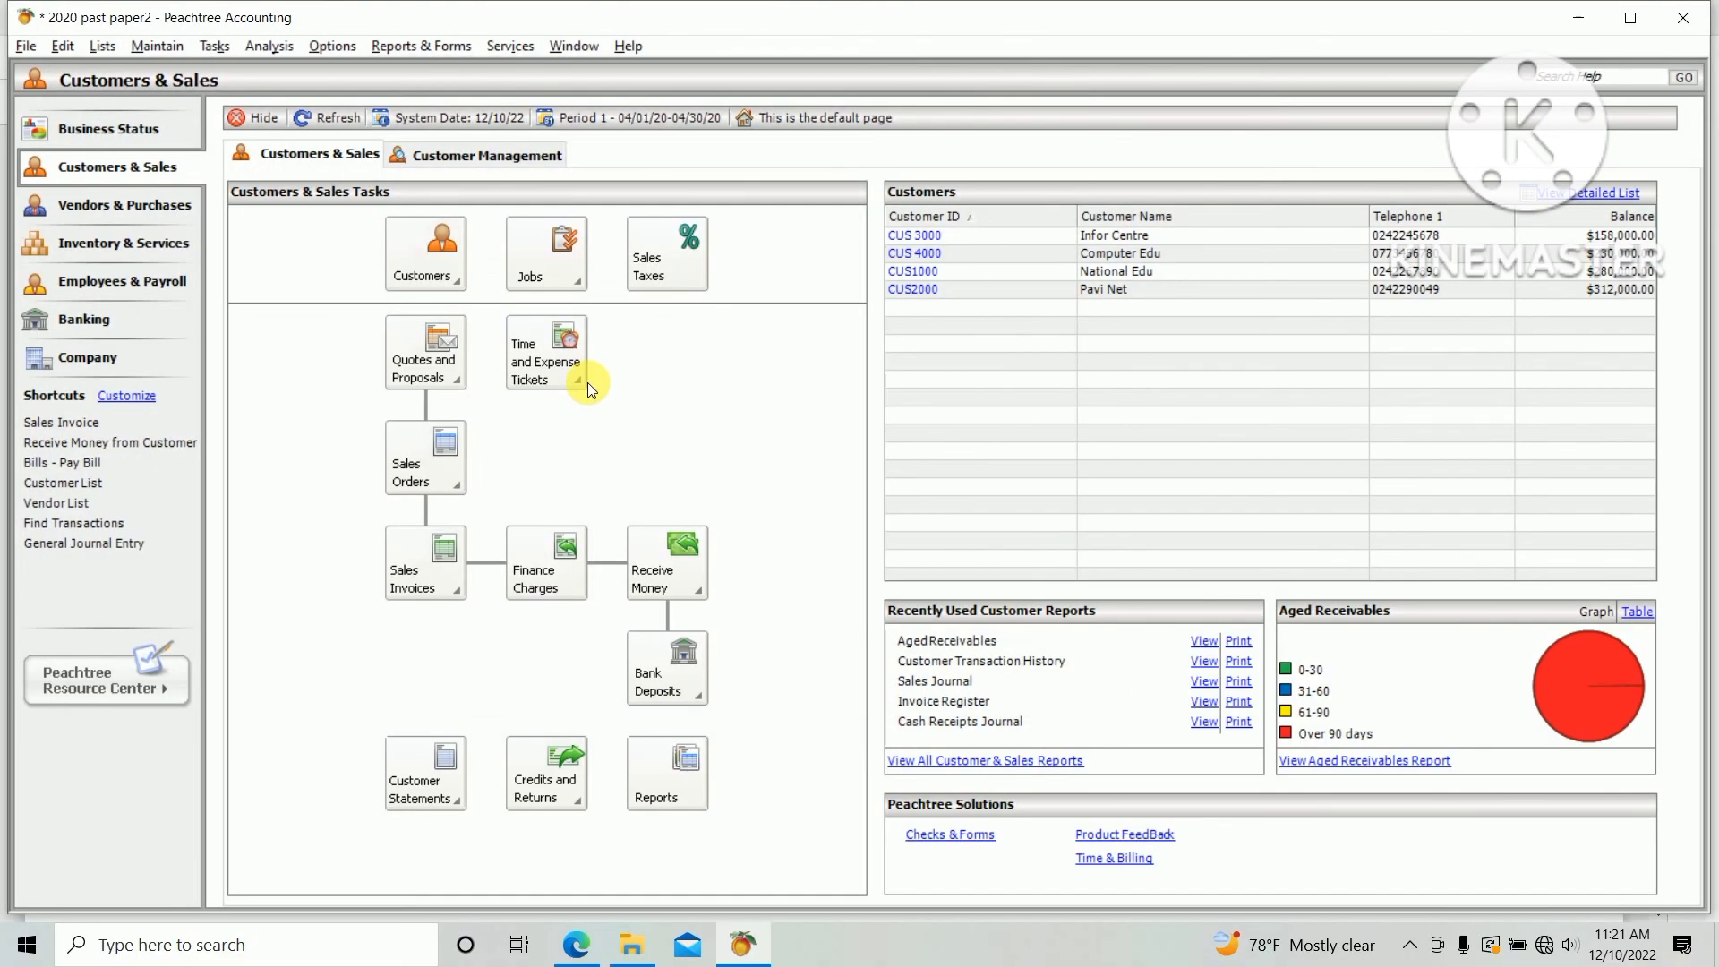